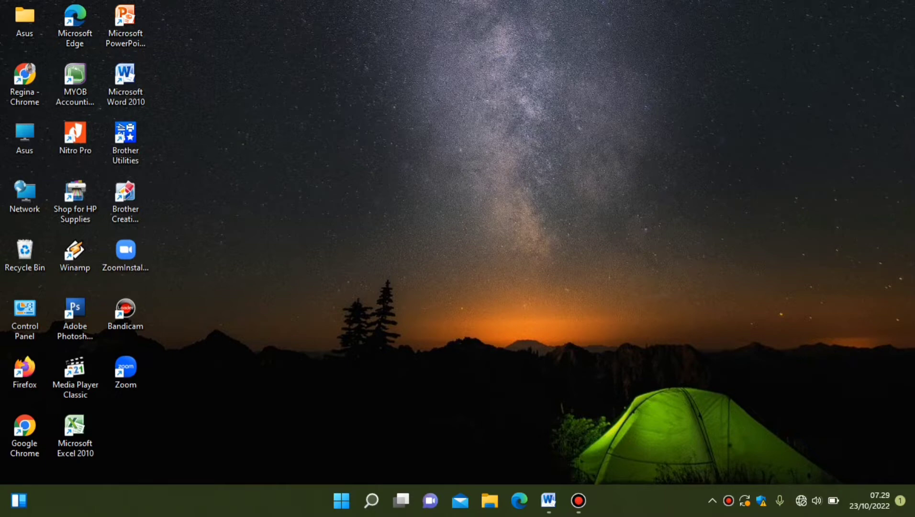
- Launch MYOB Accounting, open the company file PT JAYATAMA (NAMA).myo and sign on as Administrator
{"action": "double_click", "coordinate": [75, 84]}
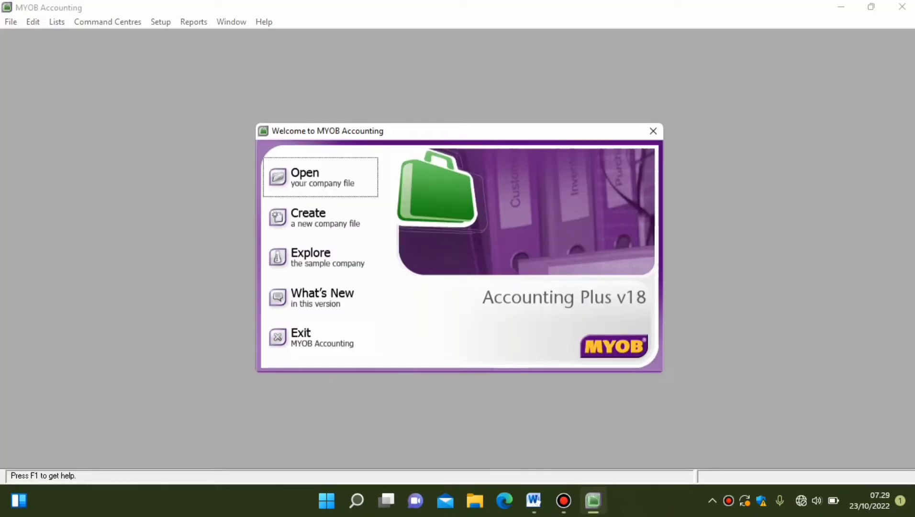
{"action": "left_click", "coordinate": [321, 178]}
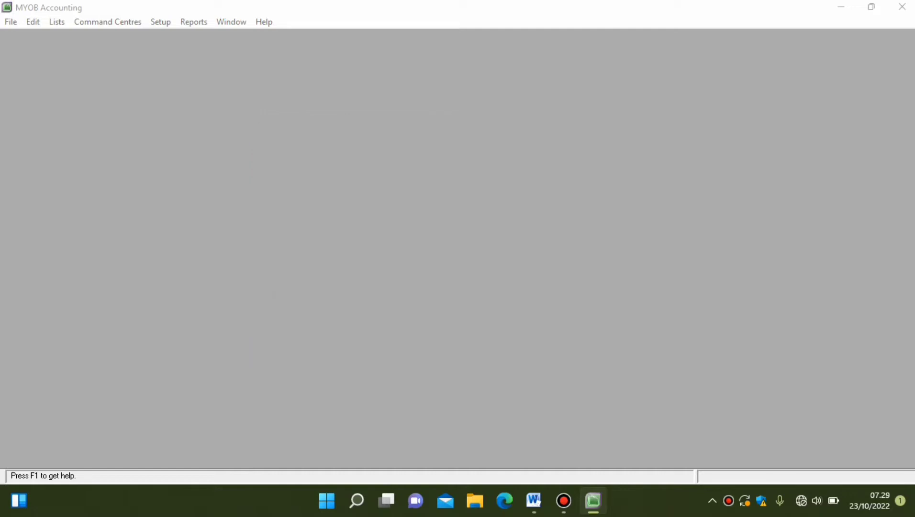
{"action": "scroll", "coordinate": [282, 229], "scroll_direction": "down", "scroll_amount": 3}
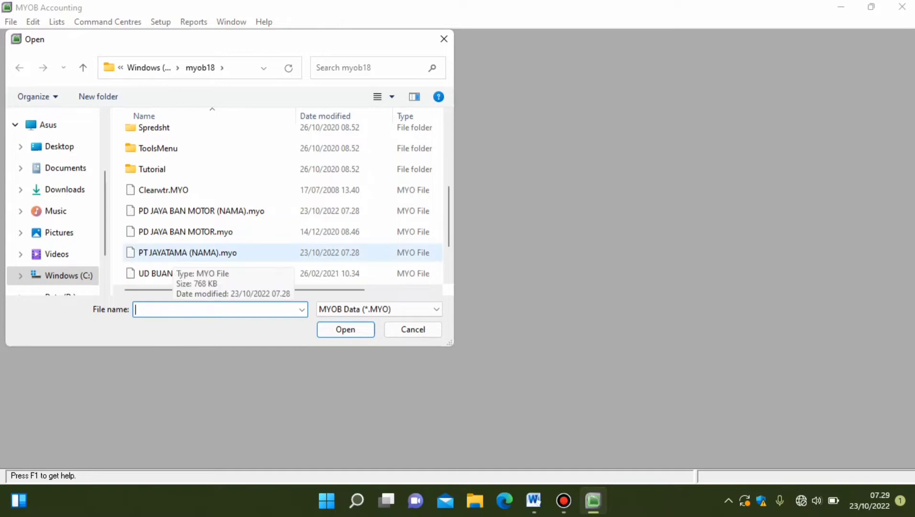
{"action": "double_click", "coordinate": [170, 254]}
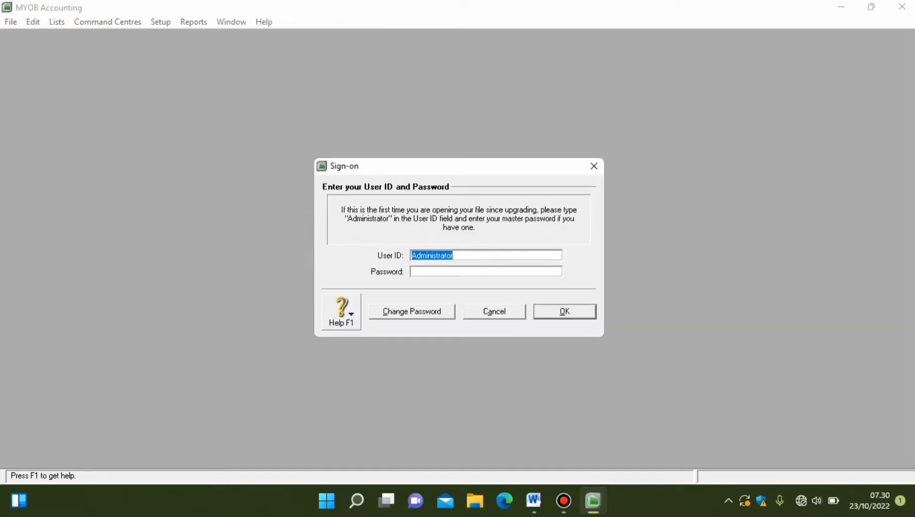
{"action": "key", "text": "Return"}
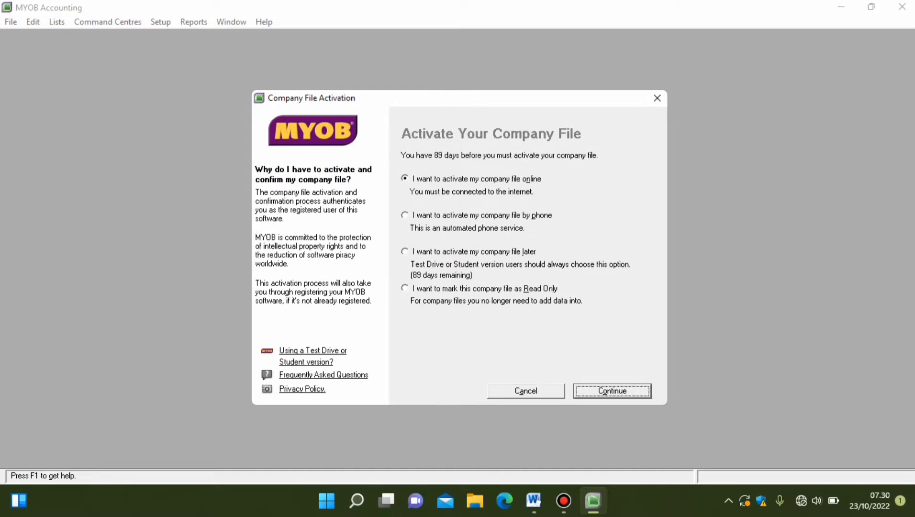
- Choose to activate the company file later and decline the data verification
{"action": "left_click", "coordinate": [405, 251]}
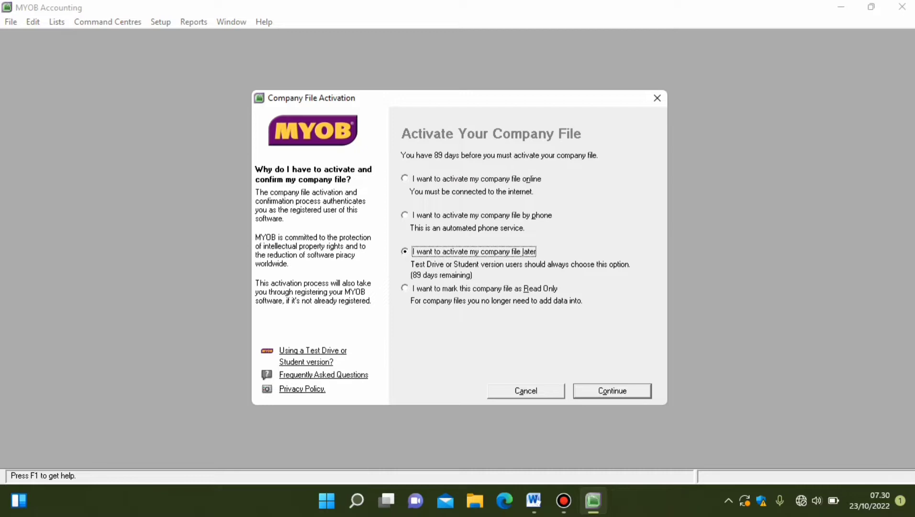
{"action": "key", "text": "Return"}
{"action": "key", "text": "Return"}
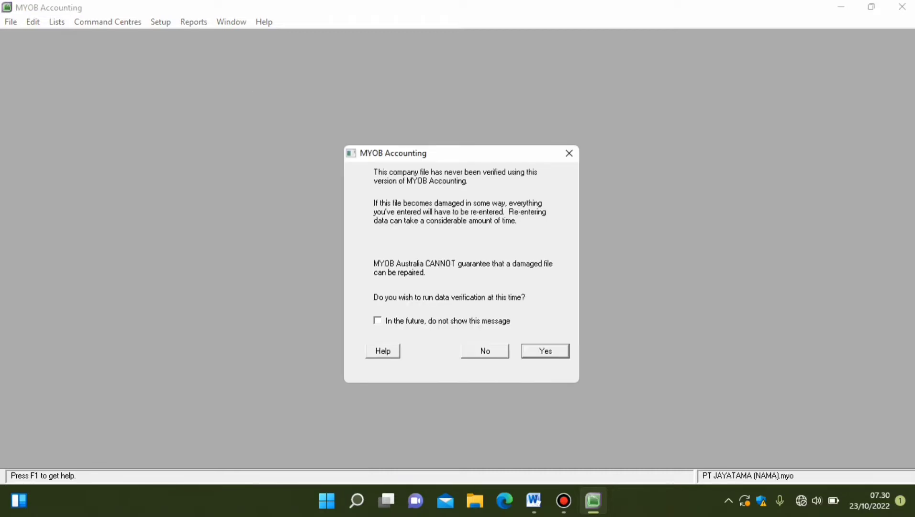
{"action": "key", "text": "Escape"}
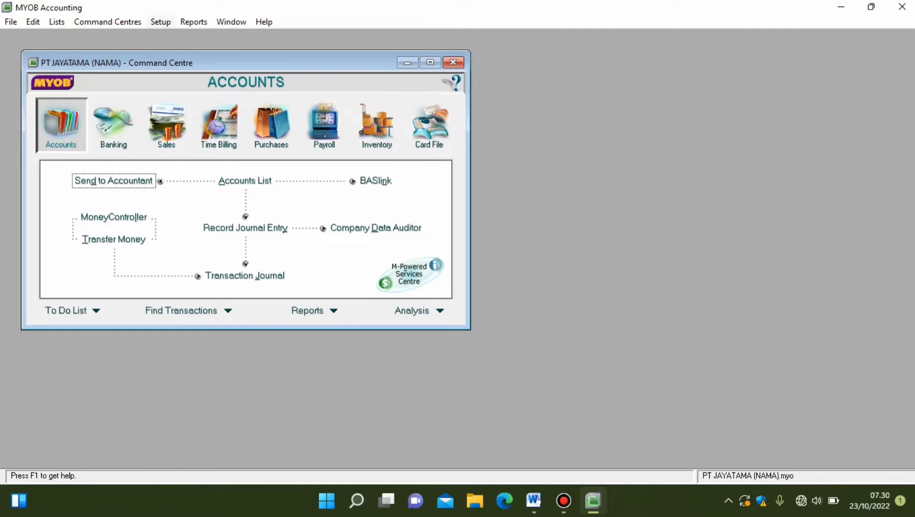
- Review the account opening balances from assets down to expenses, then return to the Command Centre
{"action": "left_click", "coordinate": [159, 22]}
{"action": "mouse_move", "coordinate": [227, 51]}
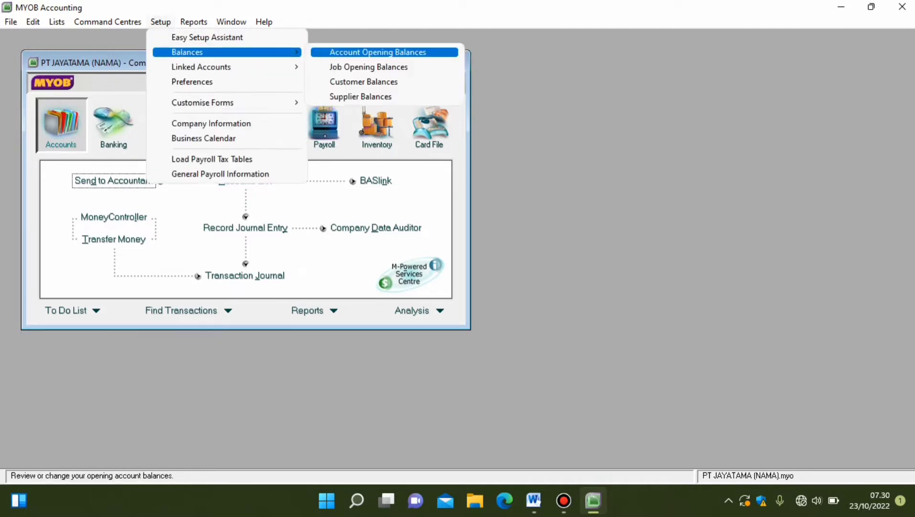
{"action": "left_click", "coordinate": [377, 52]}
{"action": "left_click", "coordinate": [350, 83]}
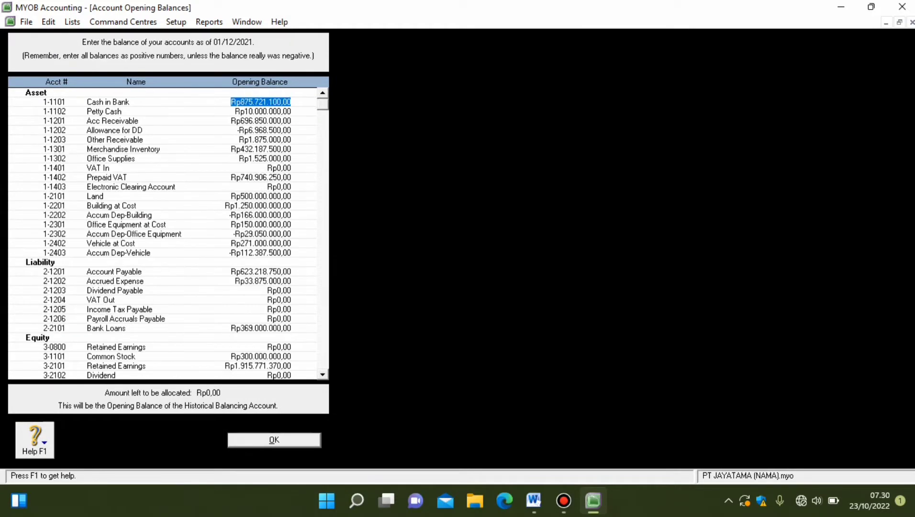
{"action": "scroll", "coordinate": [163, 235], "scroll_direction": "down", "scroll_amount": 5}
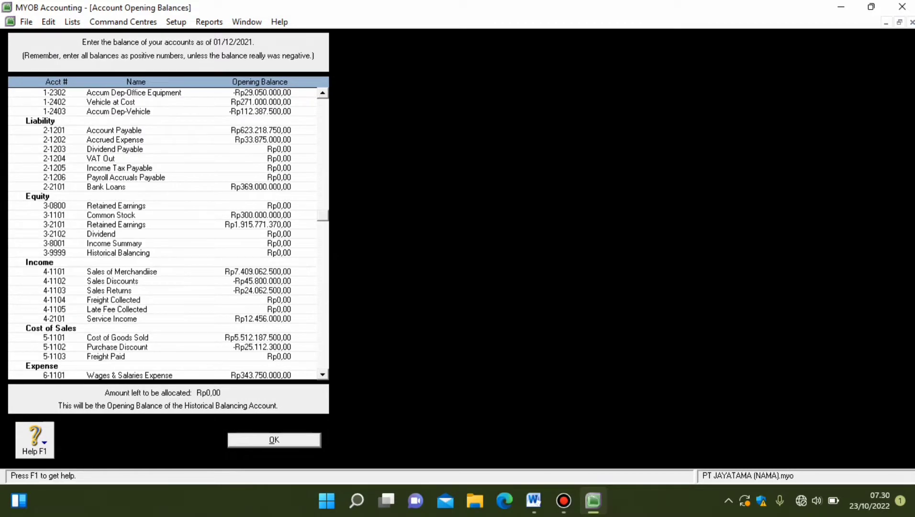
{"action": "key", "text": "Return"}
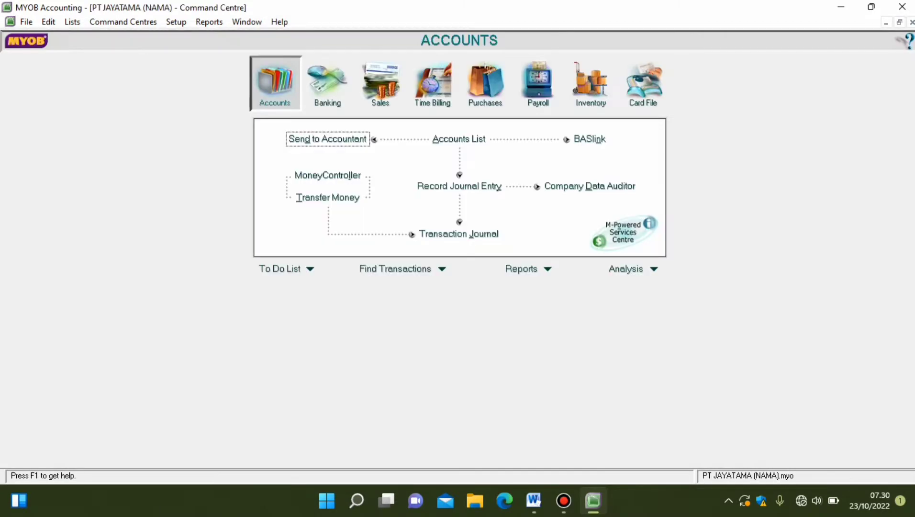
- Arrange the MYOB window side by side with the Word document P3-Soal Praktik MYOB, using the full screen height
{"action": "left_click", "coordinate": [871, 6]}
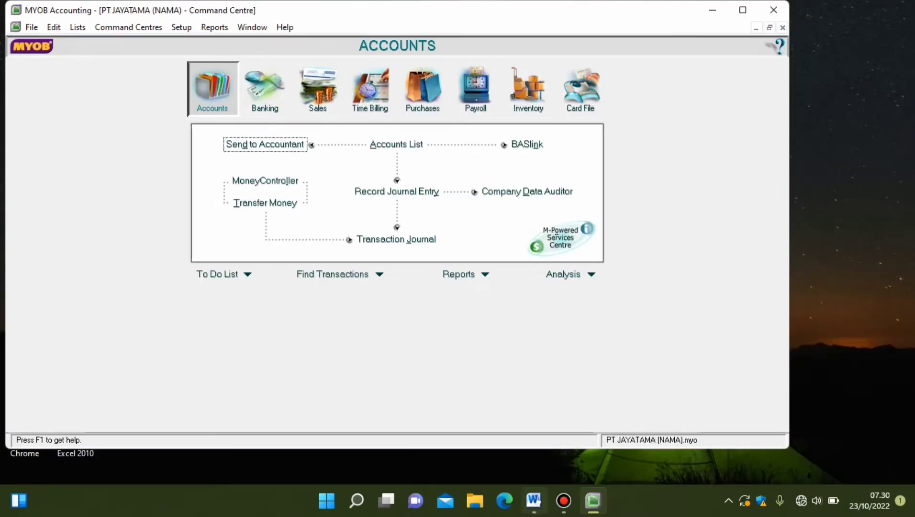
{"action": "left_click", "coordinate": [533, 501]}
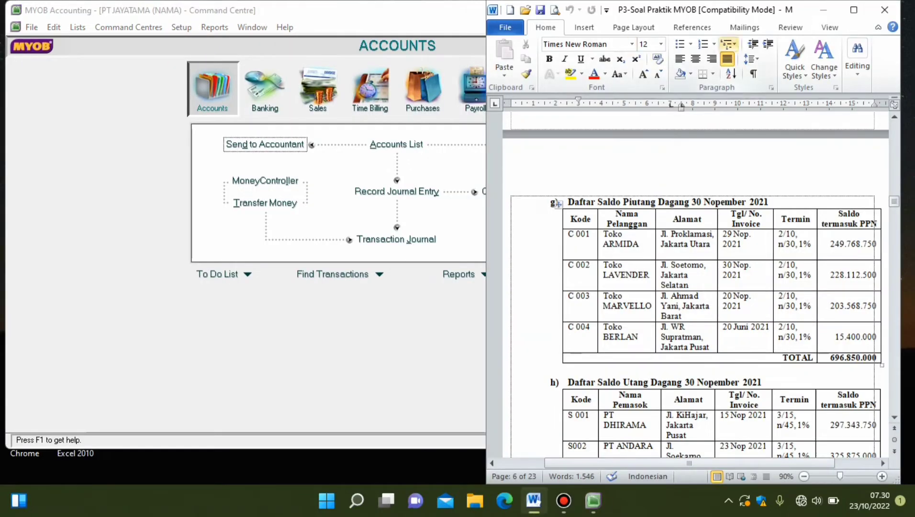
{"action": "mouse_move", "coordinate": [853, 10]}
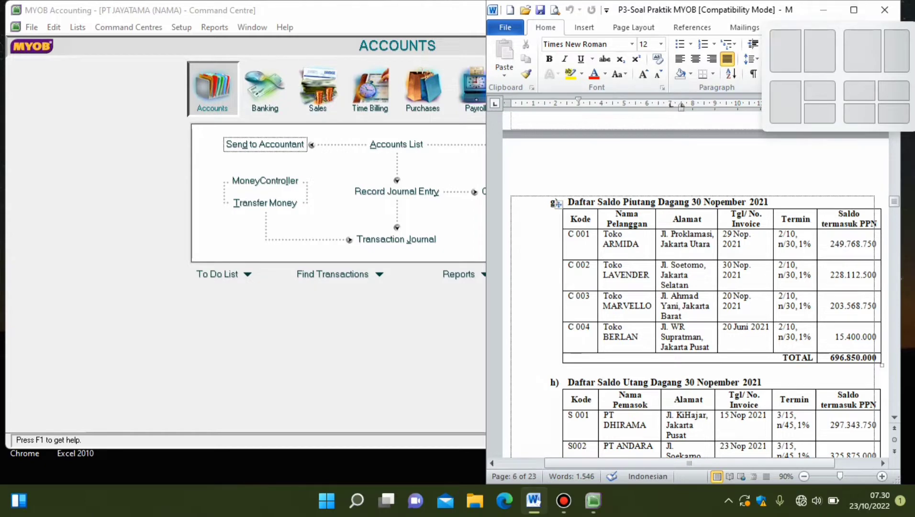
{"action": "left_click", "coordinate": [824, 9]}
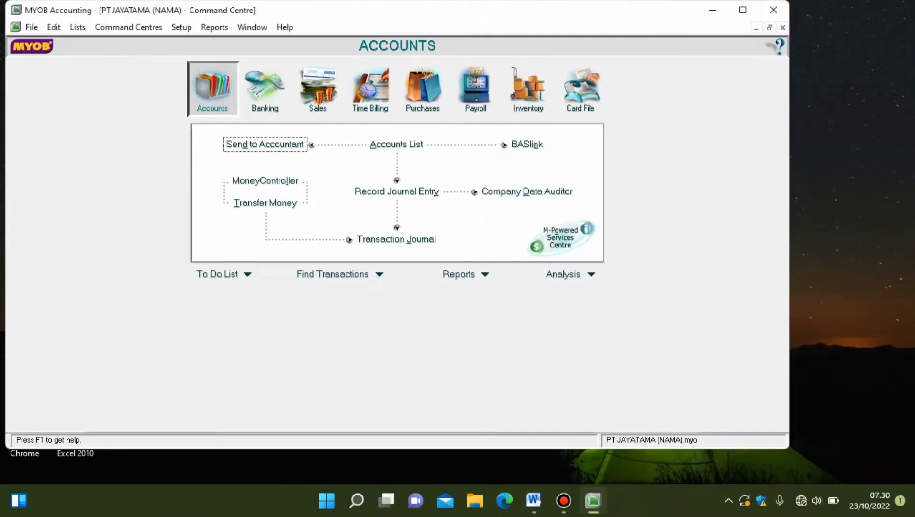
{"action": "left_click_drag", "start_coordinate": [791, 201], "coordinate": [451, 194]}
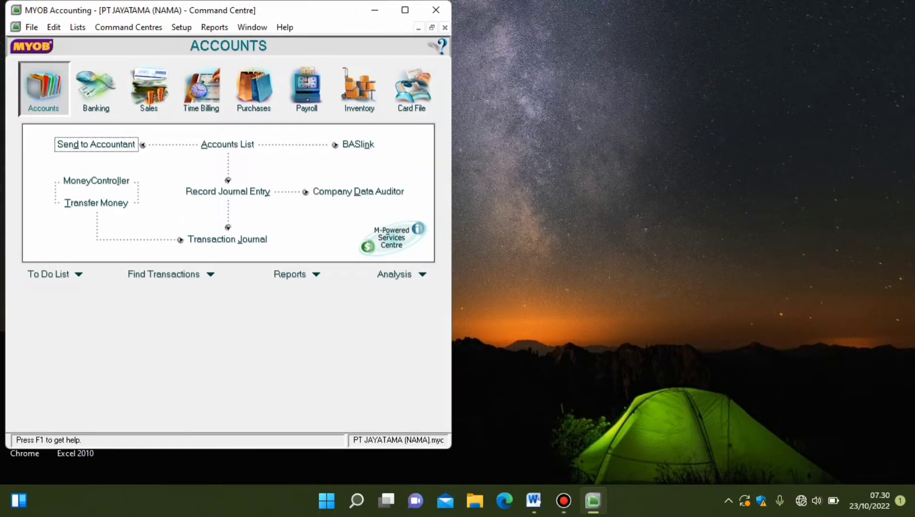
{"action": "mouse_move", "coordinate": [534, 500]}
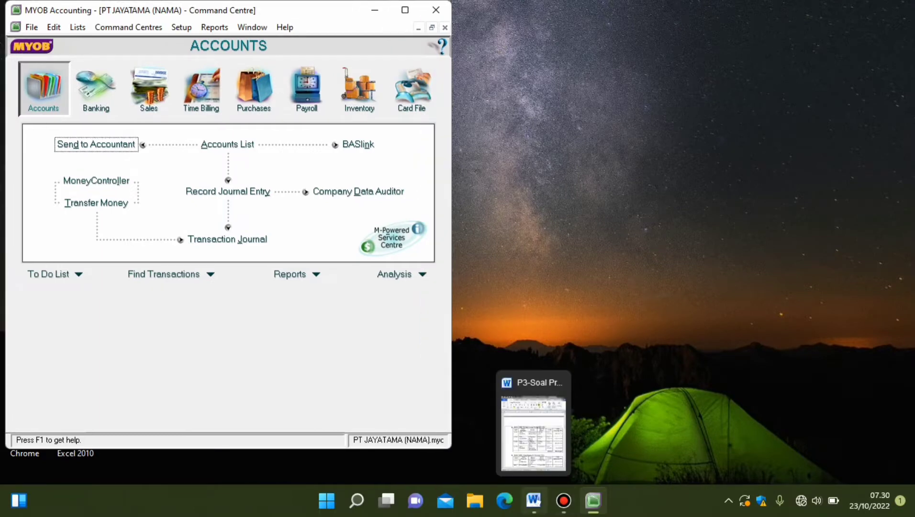
{"action": "left_click", "coordinate": [533, 431]}
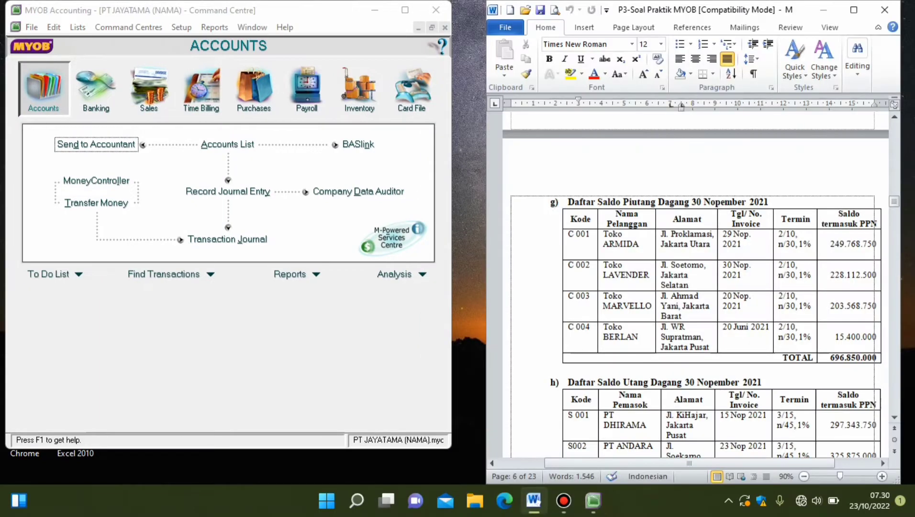
{"action": "left_click", "coordinate": [453, 240]}
{"action": "left_click_drag", "start_coordinate": [455, 240], "coordinate": [482, 239]}
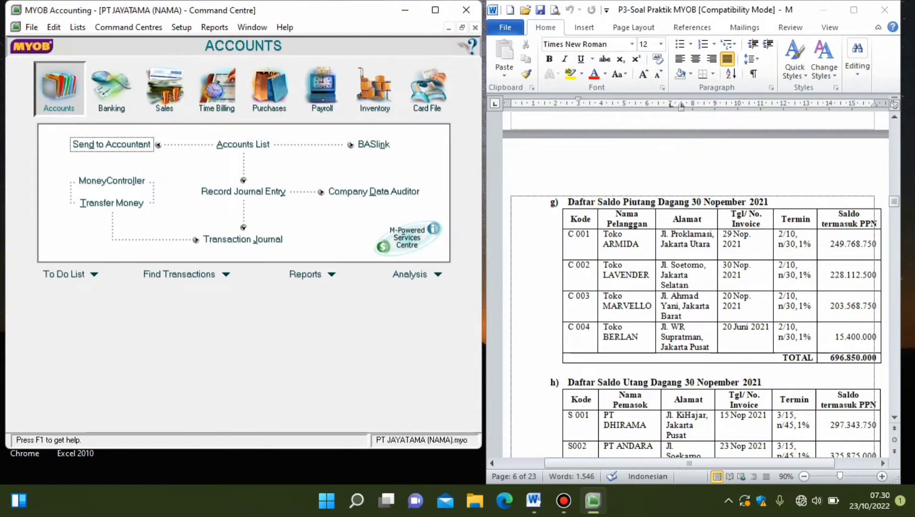
{"action": "left_click_drag", "start_coordinate": [219, 449], "coordinate": [219, 483]}
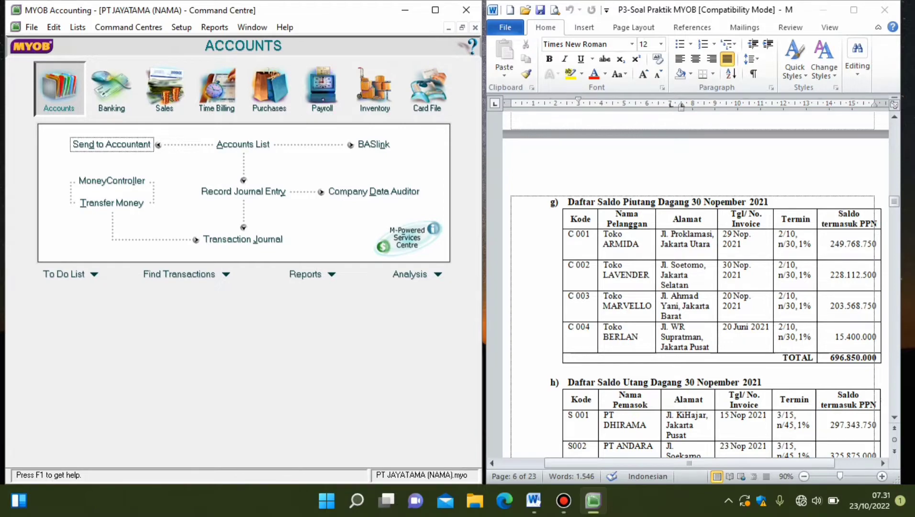
- Examine the 30 November 2021 account balances, merchandise inventory, receivables and payables lists in the Word document
{"action": "scroll", "coordinate": [694, 287], "scroll_direction": "up", "scroll_amount": 15}
{"action": "scroll", "coordinate": [694, 288], "scroll_direction": "up", "scroll_amount": 2}
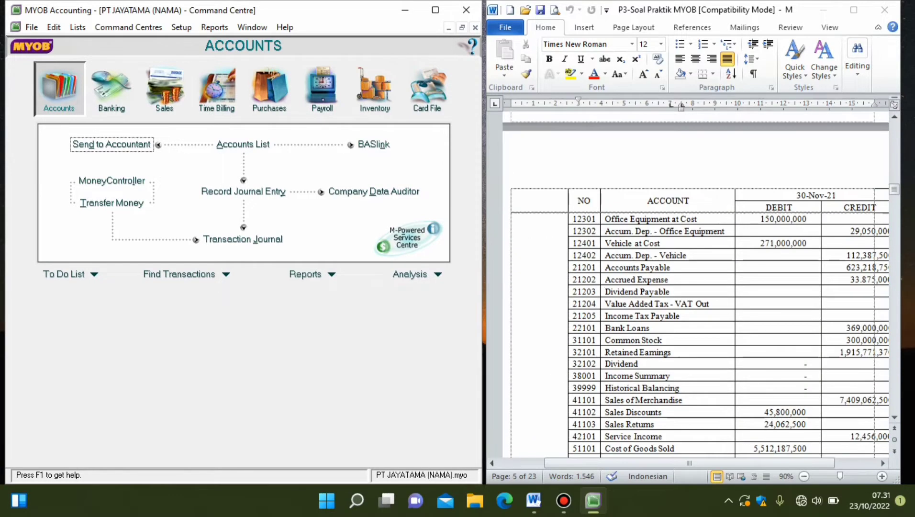
{"action": "left_click_drag", "start_coordinate": [690, 463], "coordinate": [709, 464]}
{"action": "scroll", "coordinate": [694, 287], "scroll_direction": "down", "scroll_amount": 10}
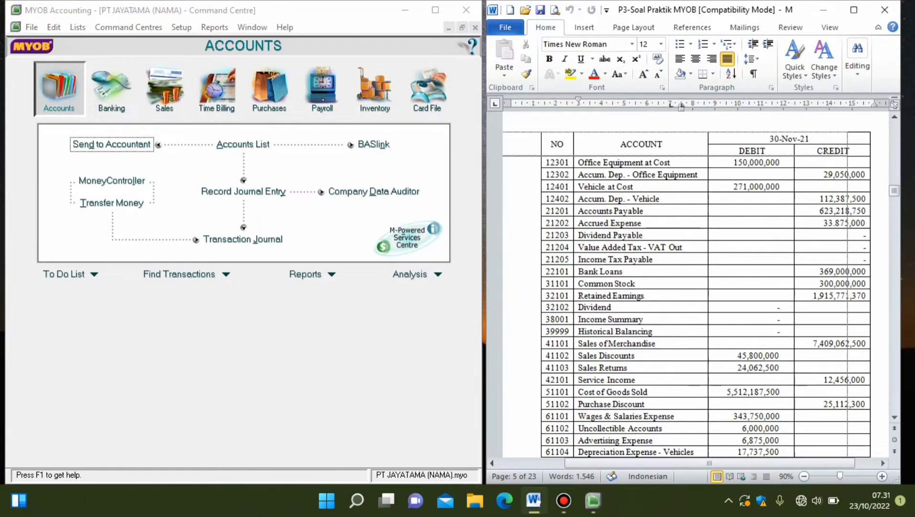
{"action": "scroll", "coordinate": [694, 287], "scroll_direction": "down", "scroll_amount": 9}
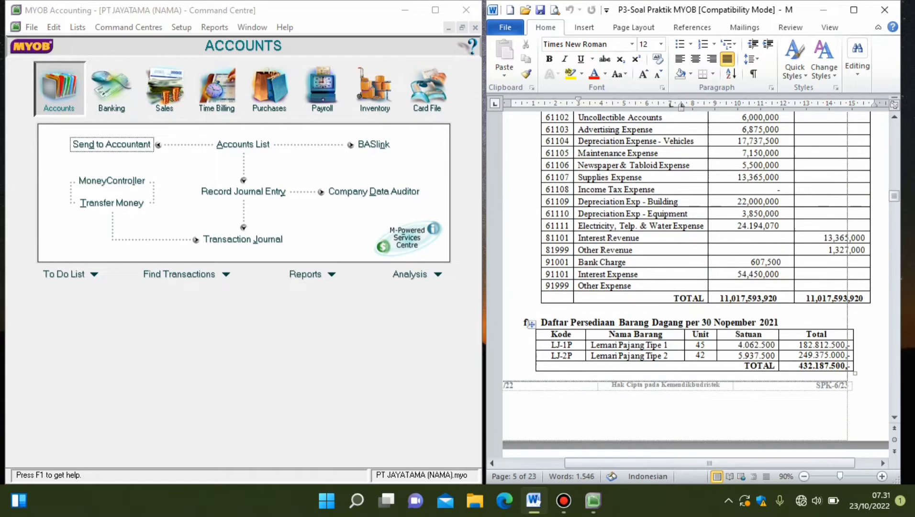
{"action": "scroll", "coordinate": [694, 287], "scroll_direction": "down", "scroll_amount": 1}
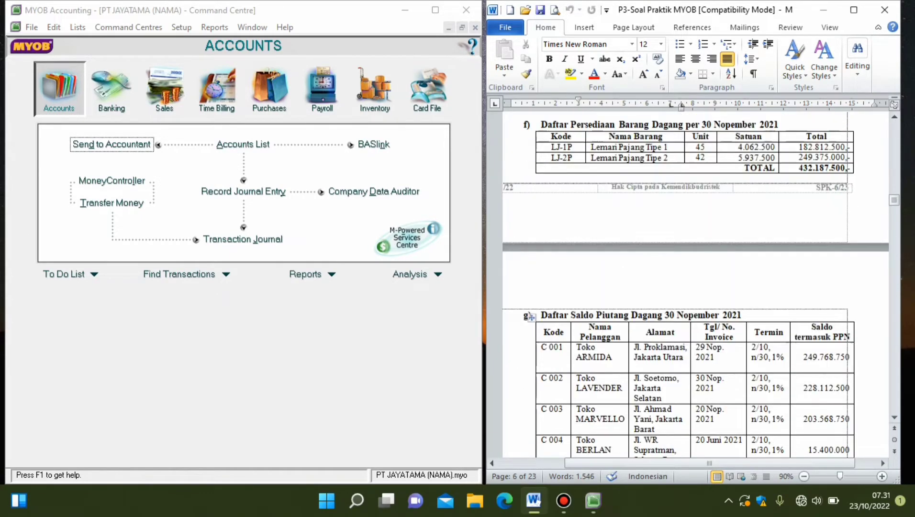
{"action": "scroll", "coordinate": [694, 287], "scroll_direction": "down", "scroll_amount": 4}
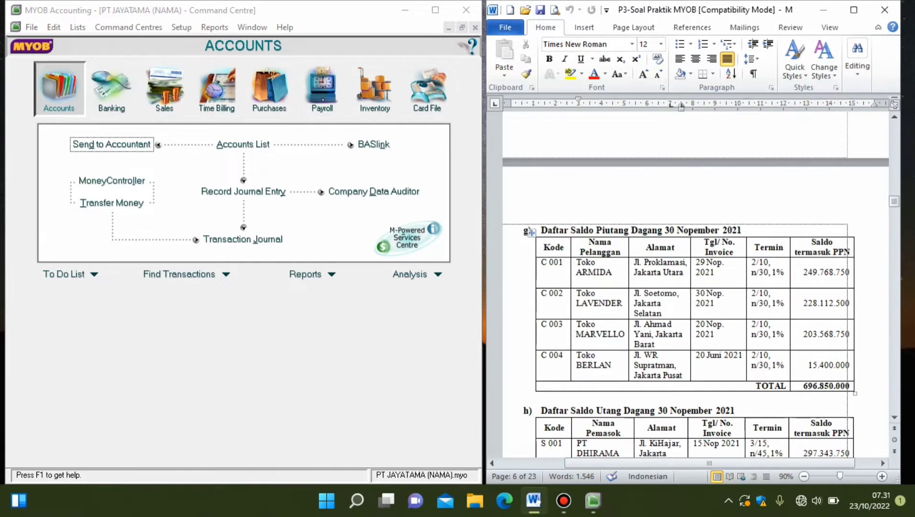
{"action": "scroll", "coordinate": [694, 287], "scroll_direction": "down", "scroll_amount": 3}
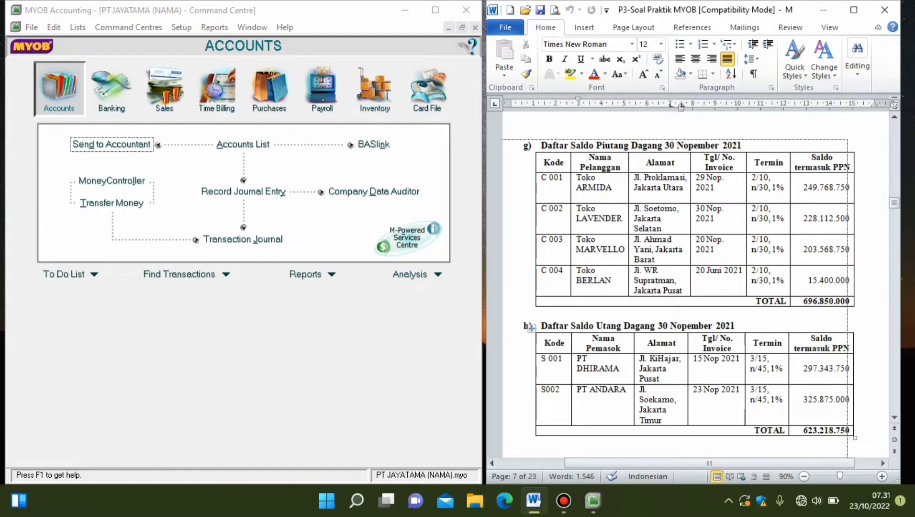
{"action": "scroll", "coordinate": [694, 287], "scroll_direction": "down", "scroll_amount": 1}
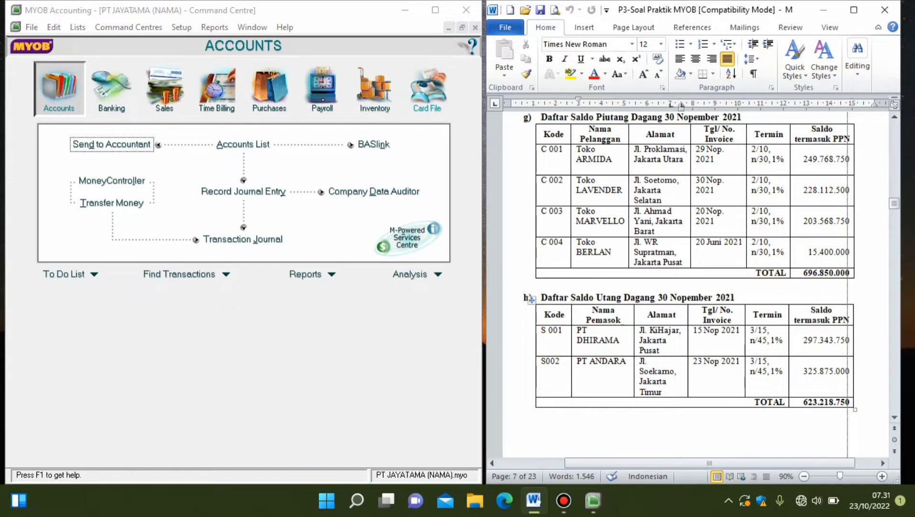
- Open the Cards List in Card File and start a new customer card
{"action": "left_click", "coordinate": [427, 89]}
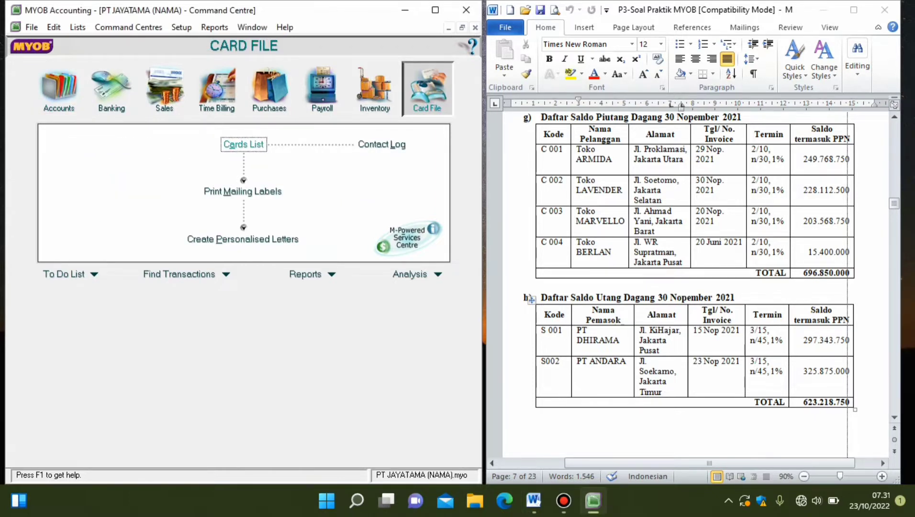
{"action": "left_click", "coordinate": [243, 144]}
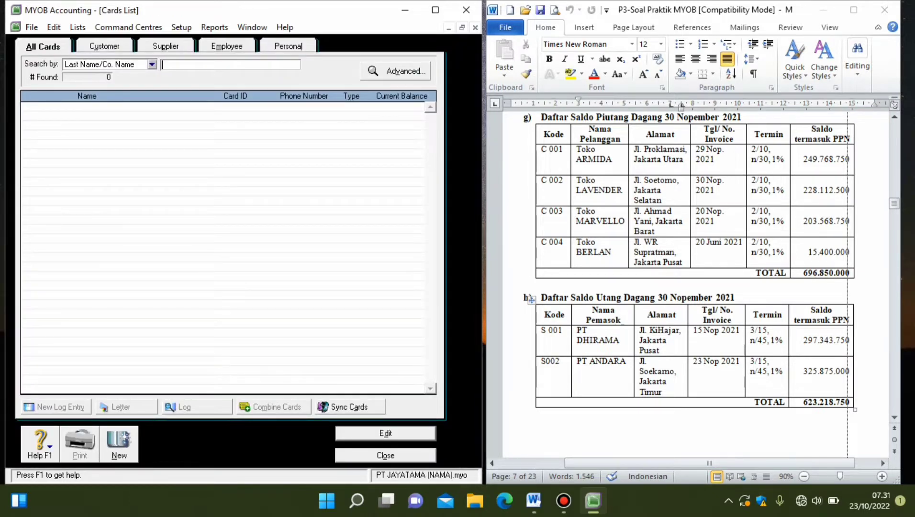
{"action": "left_click", "coordinate": [104, 46]}
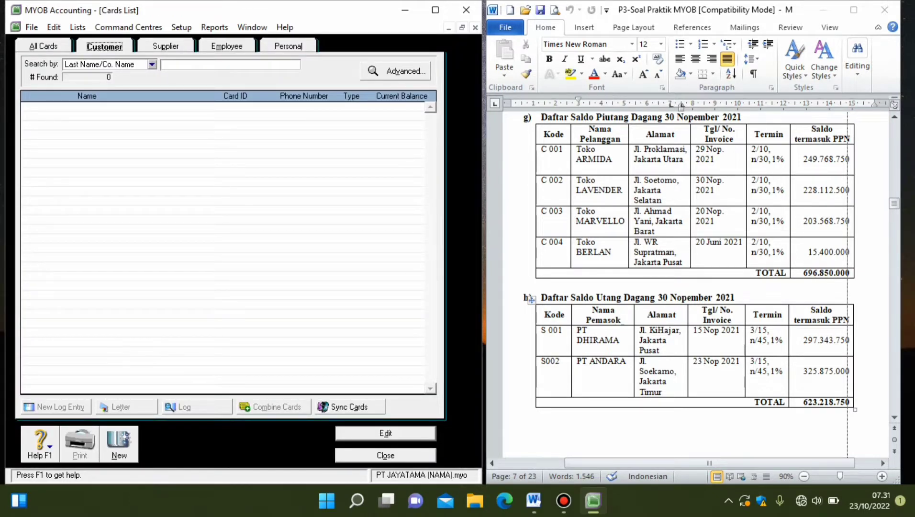
{"action": "left_click", "coordinate": [166, 46]}
{"action": "left_click", "coordinate": [104, 46]}
{"action": "key", "text": "alt+n"}
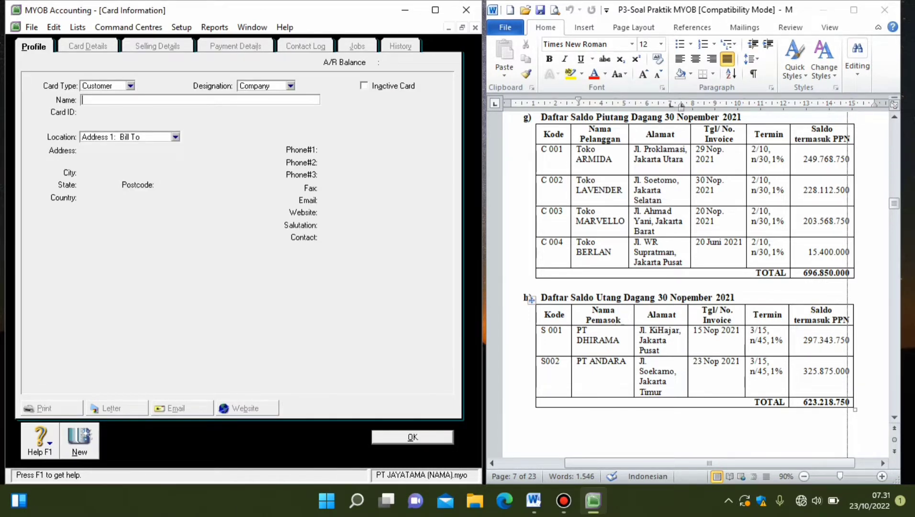
- Copy the customer name Toko ARMIDA from the Word receivables table into the new card's Name field
{"action": "left_click", "coordinate": [530, 298]}
{"action": "left_click_drag", "start_coordinate": [576, 149], "coordinate": [611, 159]}
{"action": "key", "text": "ctrl+c"}
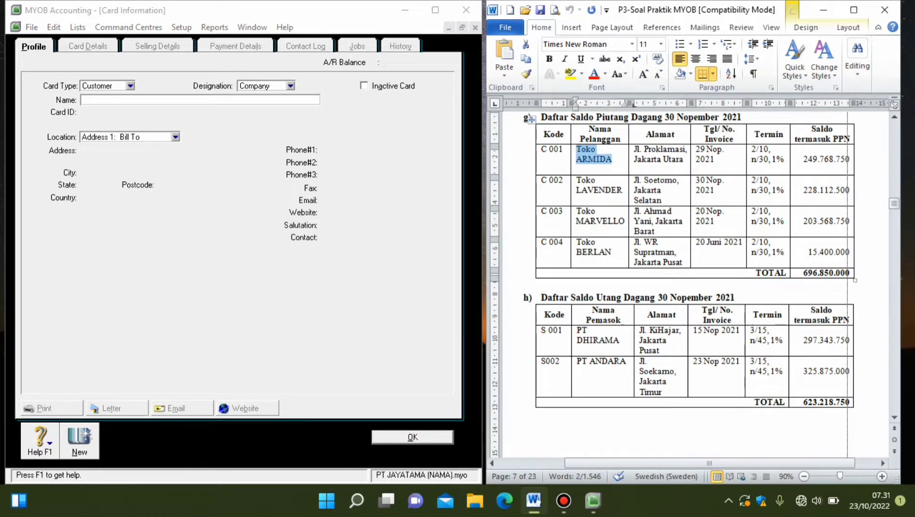
{"action": "key", "text": "alt+Tab"}
{"action": "key", "text": "ctrl+v"}
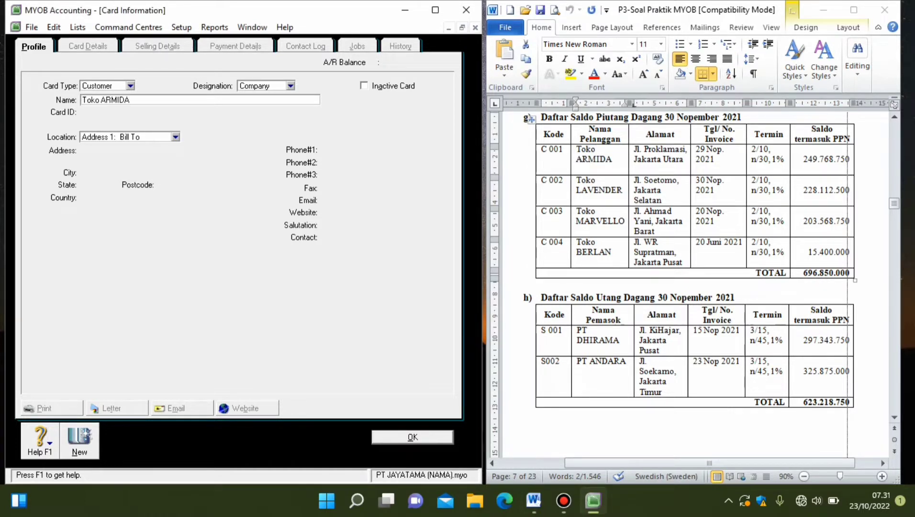
{"action": "key", "text": "Tab"}
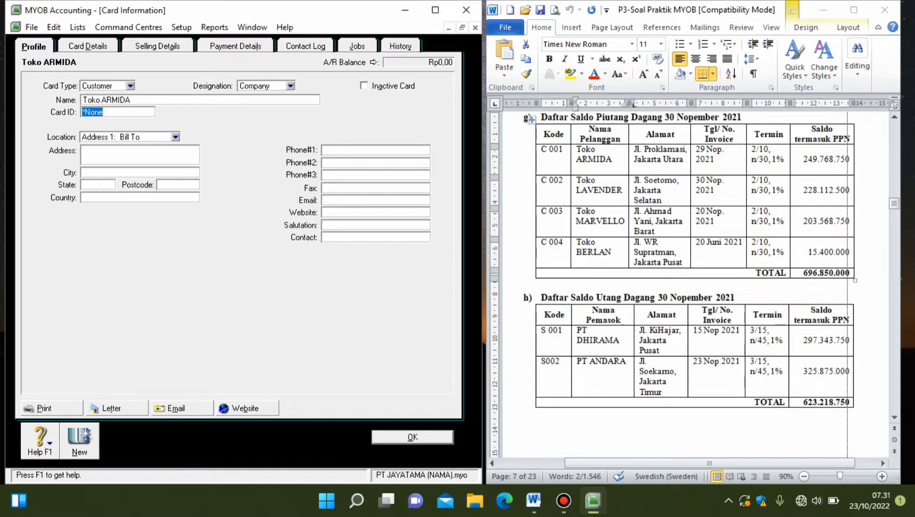
- Enter Toko ARMIDA's customer code as Card ID and copy its street address from the Word receivables table into the Address field
{"action": "type", "text": "C001"}
{"action": "key", "text": "Tab"}
{"action": "key", "text": "alt+Tab"}
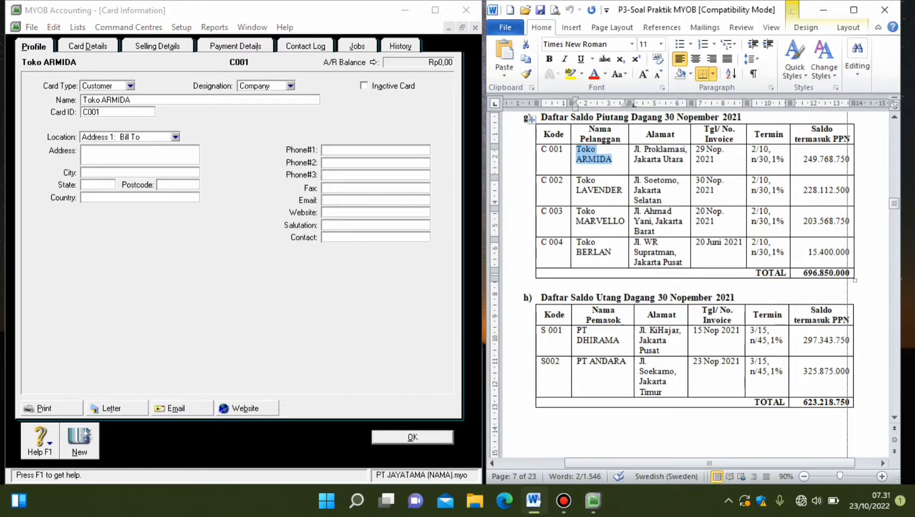
{"action": "left_click_drag", "start_coordinate": [634, 149], "coordinate": [684, 149]}
{"action": "key", "text": "ctrl+c"}
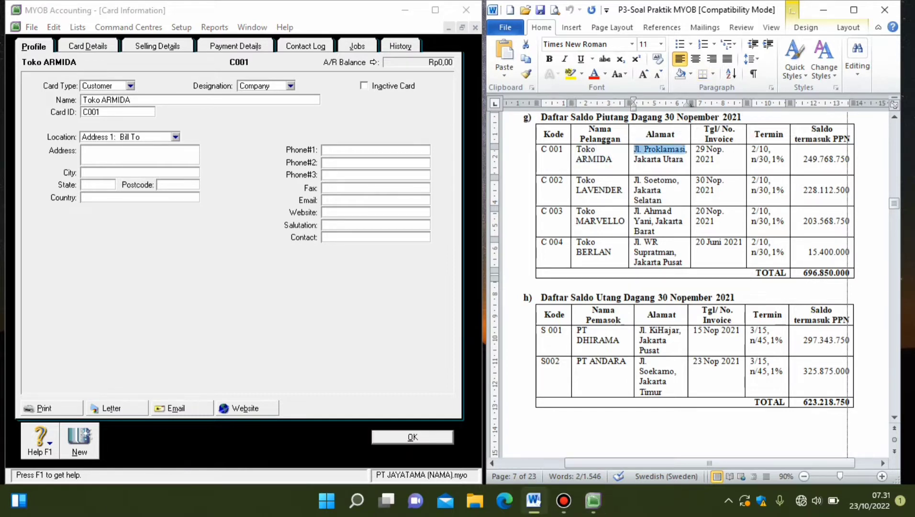
{"action": "key", "text": "alt+Tab"}
{"action": "key", "text": "ctrl+v"}
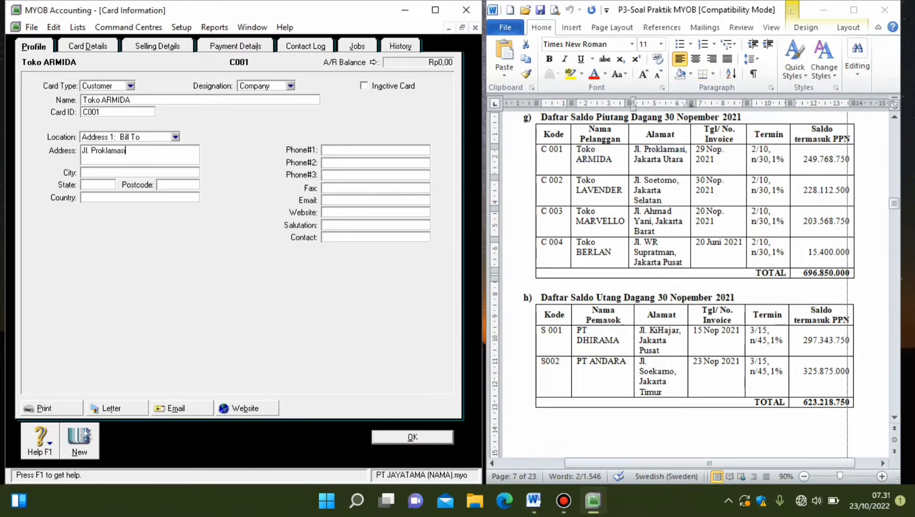
- Copy the city Jakarta Utara from the Word receivables table into the City field of Toko ARMIDA's card
{"action": "left_click", "coordinate": [83, 172]}
{"action": "key", "text": "alt+Tab"}
{"action": "double_click", "coordinate": [647, 159]}
{"action": "left_click", "coordinate": [637, 159]}
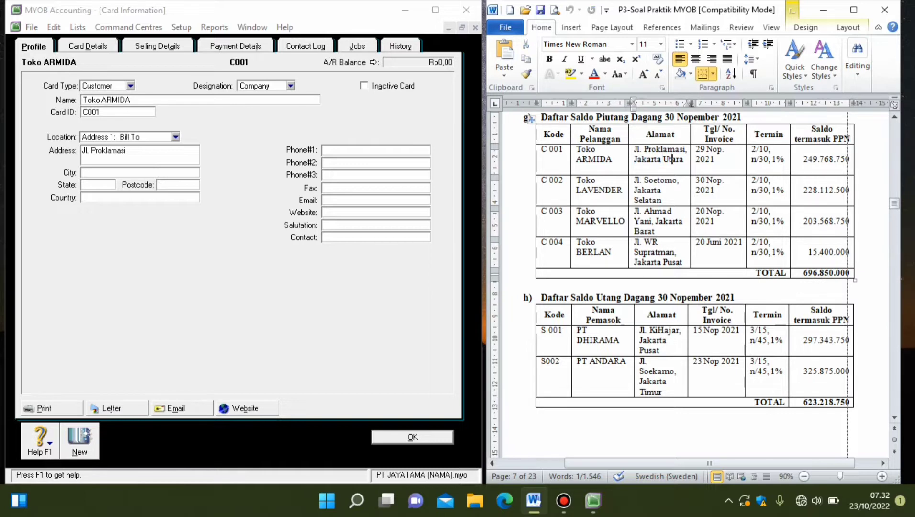
{"action": "left_click_drag", "start_coordinate": [637, 159], "coordinate": [684, 160]}
{"action": "key", "text": "ctrl+c"}
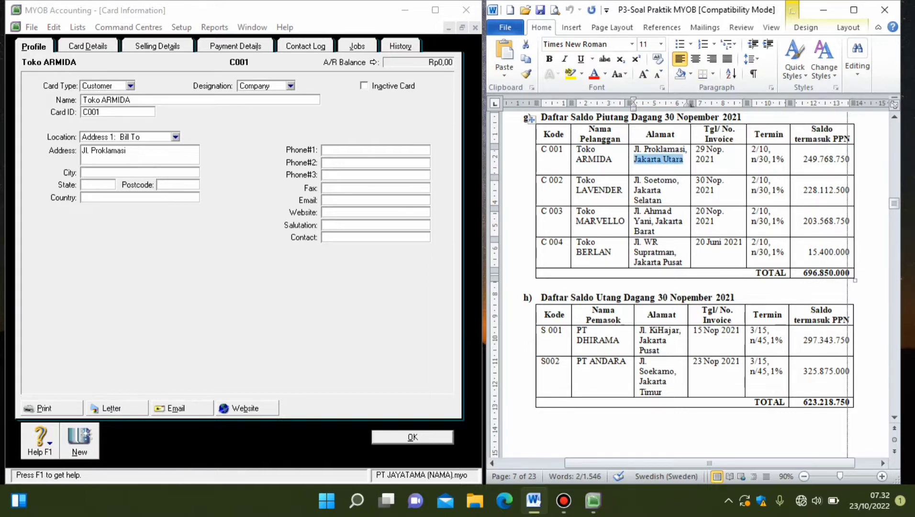
{"action": "key", "text": "alt+Tab"}
{"action": "key", "text": "ctrl+v"}
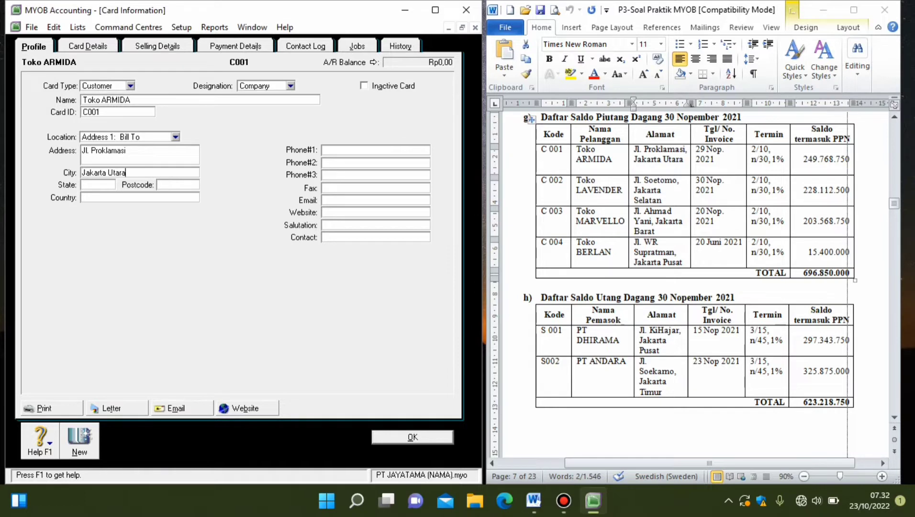
- Set the state to Jakarta and the country to Indonesia on Toko ARMIDA's card
{"action": "left_click", "coordinate": [83, 184]}
{"action": "type", "text": "Jakat"}
{"action": "key", "text": "BackSpace"}
{"action": "type", "text": "rta"}
{"action": "key", "text": "Tab"}
{"action": "type", "text": "Indonesia"}
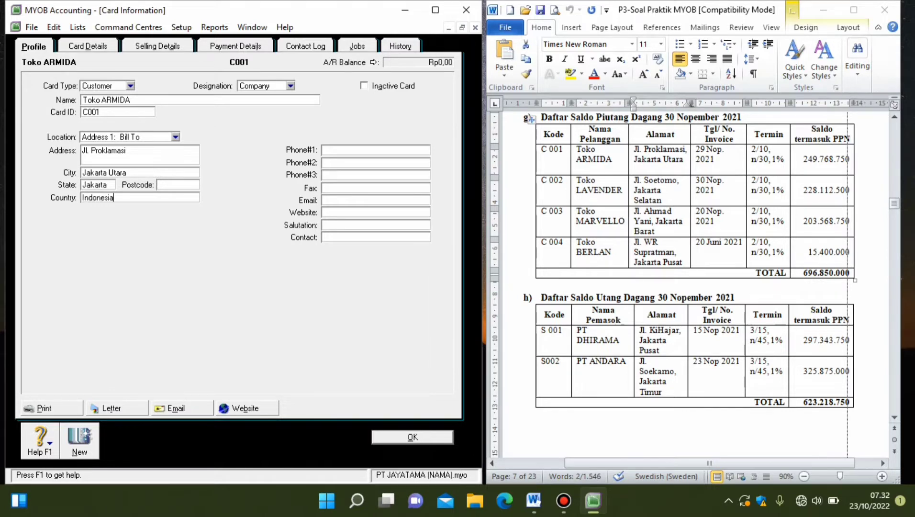
{"action": "key", "text": "Tab"}
{"action": "scroll", "coordinate": [696, 284], "scroll_direction": "up", "scroll_amount": 15}
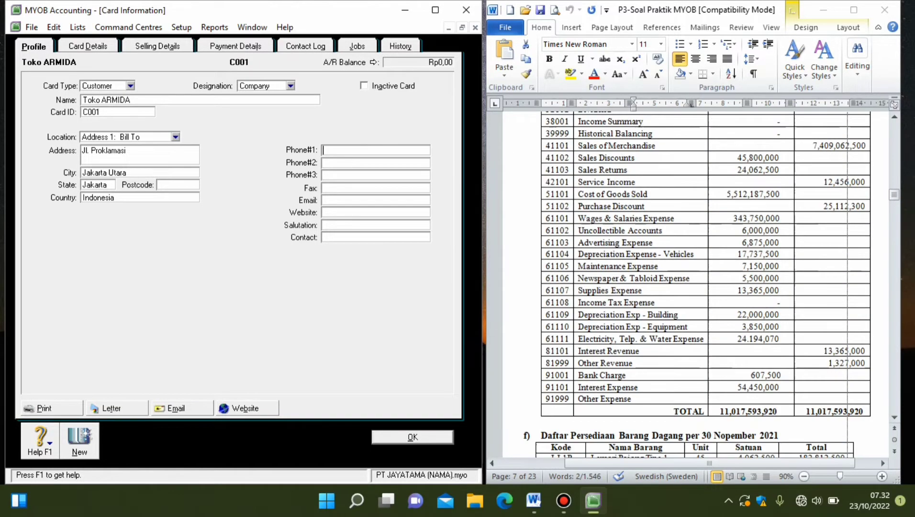
{"action": "scroll", "coordinate": [696, 284], "scroll_direction": "down", "scroll_amount": 11}
{"action": "scroll", "coordinate": [694, 268], "scroll_direction": "down", "scroll_amount": 4}
{"action": "scroll", "coordinate": [694, 287], "scroll_direction": "down", "scroll_amount": 9}
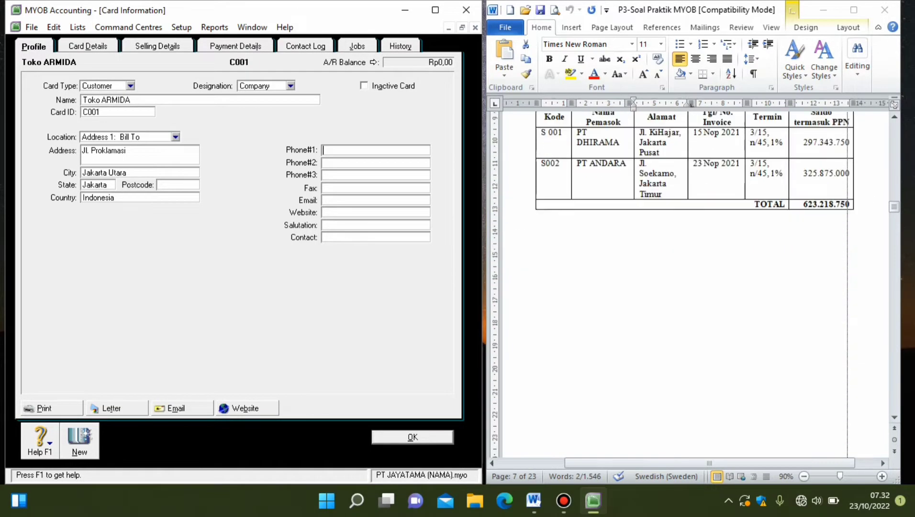
{"action": "scroll", "coordinate": [694, 287], "scroll_direction": "up", "scroll_amount": 10}
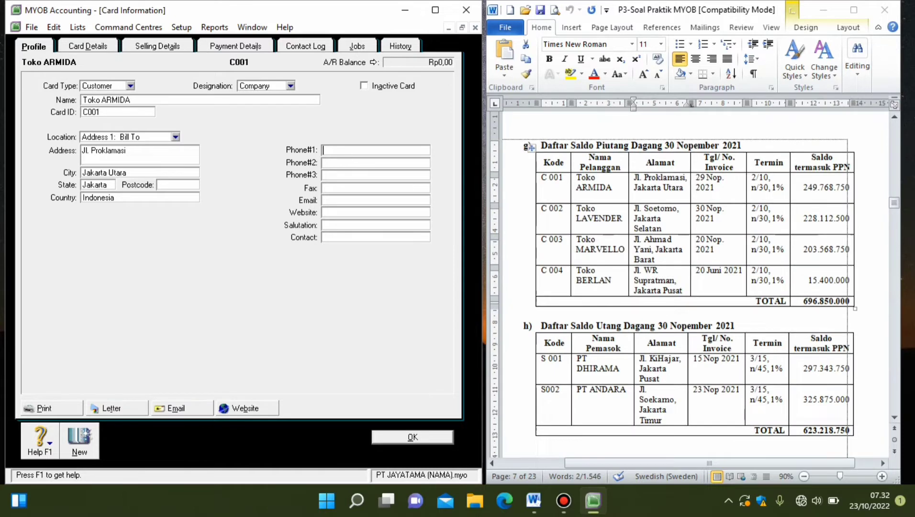
{"action": "scroll", "coordinate": [693, 287], "scroll_direction": "up", "scroll_amount": 1}
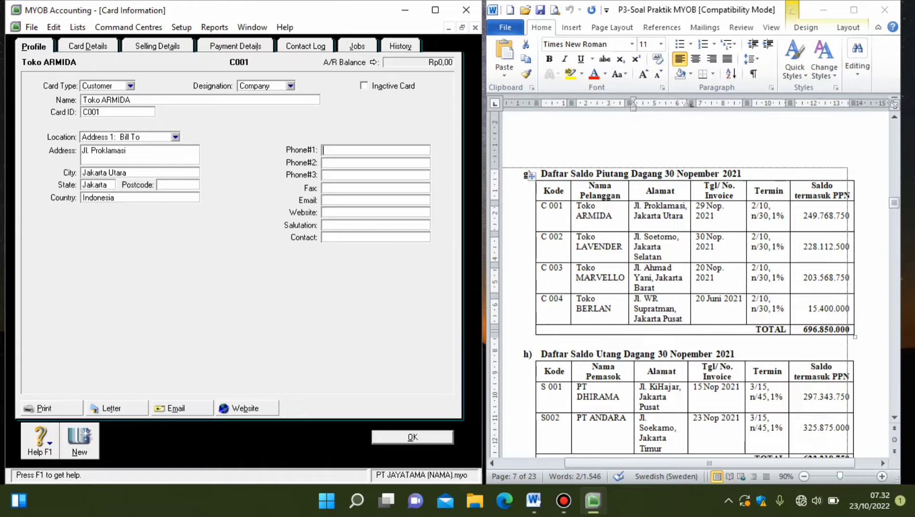
- In Toko ARMIDA's selling details, set Freight Tax Code to N-T and Payment is Due to In a Given # of Days
{"action": "left_click", "coordinate": [157, 46]}
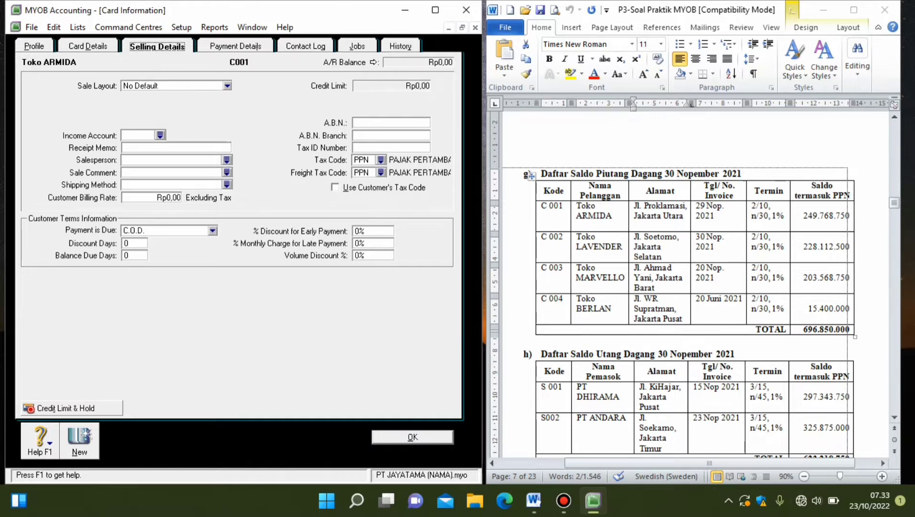
{"action": "left_click", "coordinate": [381, 172]}
{"action": "type", "text": "N-T"}
{"action": "key", "text": "Return"}
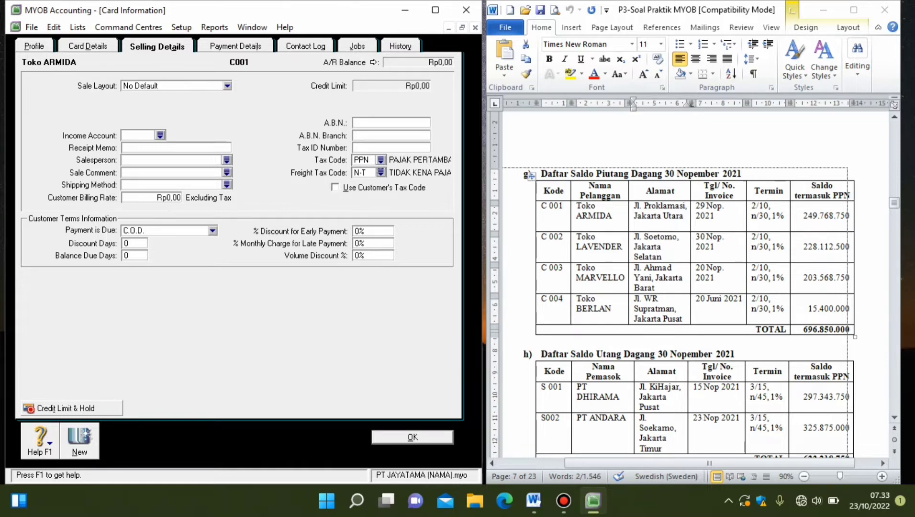
{"action": "left_click", "coordinate": [212, 230]}
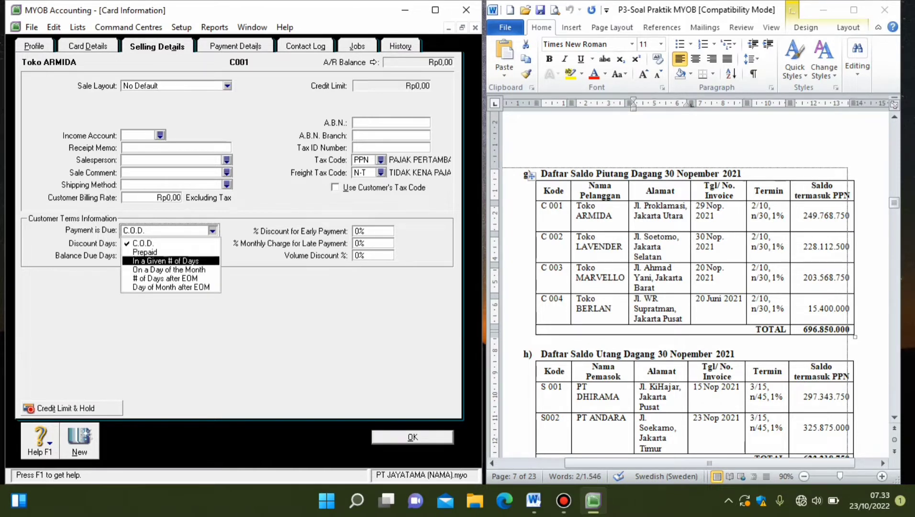
{"action": "key", "text": "Return"}
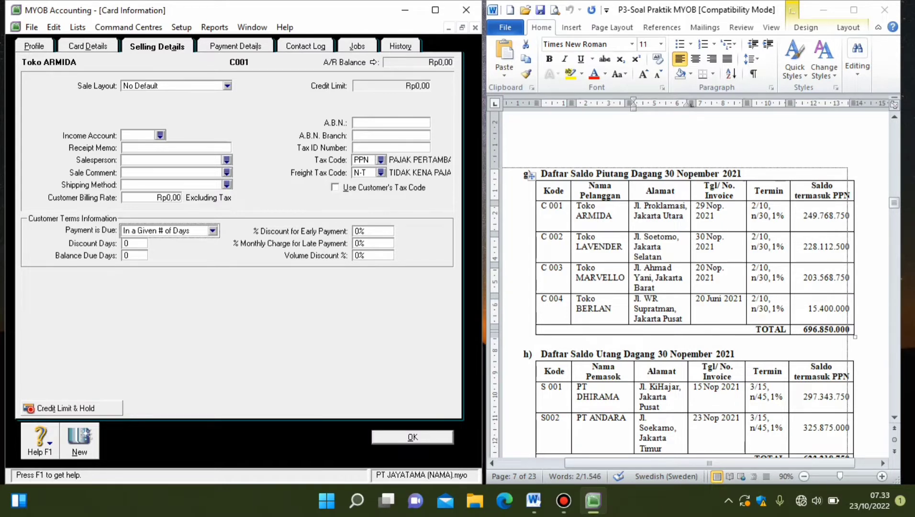
- Using ARMIDA's terms in the Word table, set Discount Days to 10, Balance Due Days to 30 and early-payment discount to 2%
{"action": "key", "text": "Tab"}
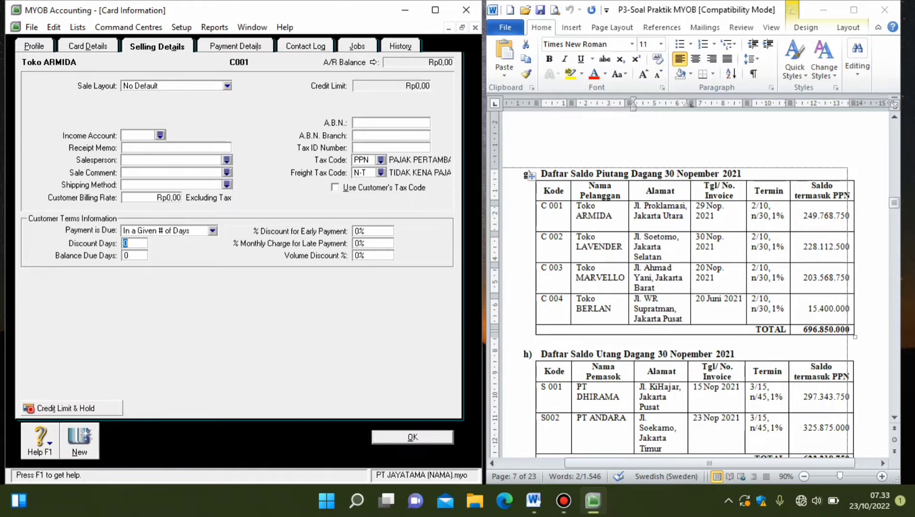
{"action": "left_click", "coordinate": [752, 206]}
{"action": "left_click_drag", "start_coordinate": [752, 205], "coordinate": [784, 215]}
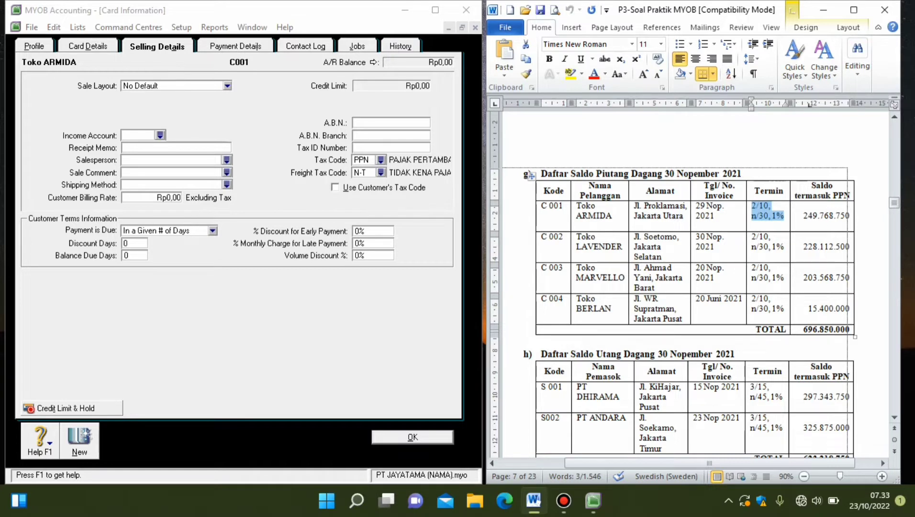
{"action": "key", "text": "alt+Tab"}
{"action": "key", "text": "BackSpace"}
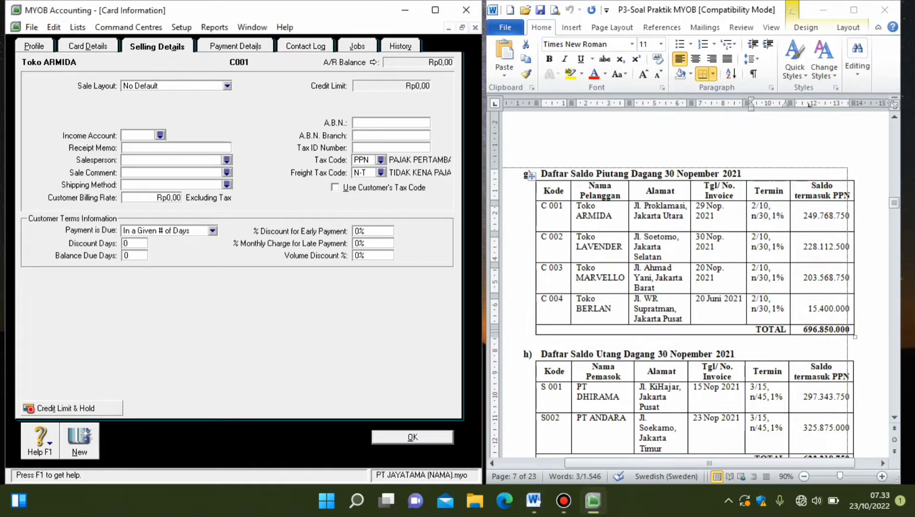
{"action": "type", "text": "10"}
{"action": "key", "text": "Tab"}
{"action": "type", "text": "30"}
{"action": "key", "text": "Tab"}
{"action": "type", "text": "2"}
{"action": "key", "text": "Tab"}
- Start a new customer card and copy the name Toko LAVENDER from the Word receivables table into its Name field
{"action": "key", "text": "alt+n"}
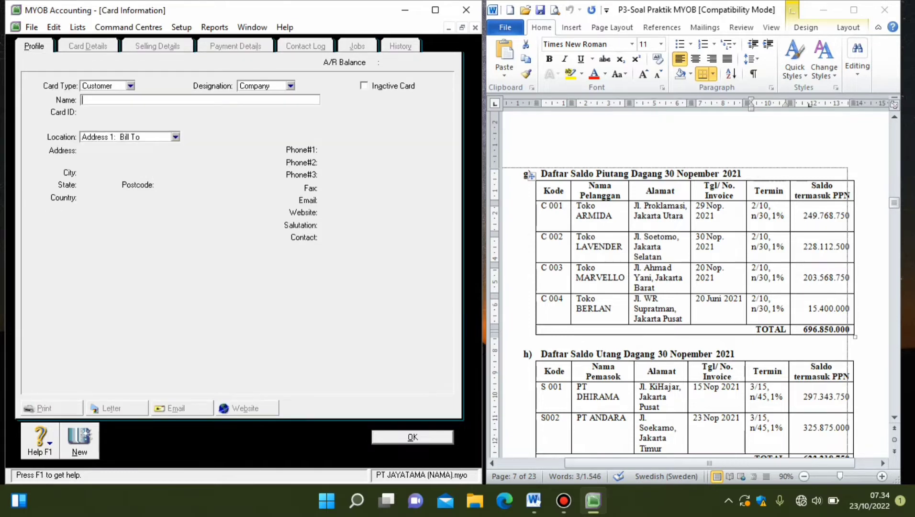
{"action": "key", "text": "alt+Tab"}
{"action": "left_click_drag", "start_coordinate": [577, 236], "coordinate": [622, 247]}
{"action": "key", "text": "ctrl+c"}
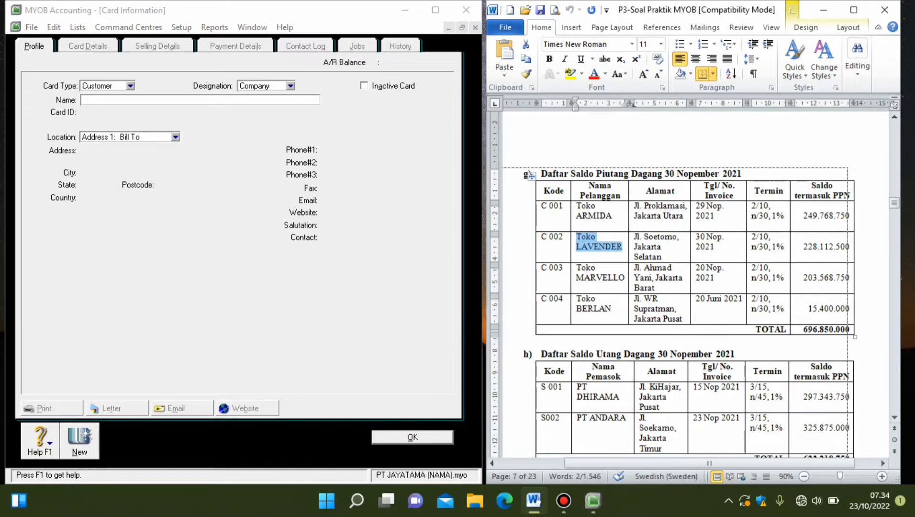
{"action": "key", "text": "alt+Tab"}
{"action": "key", "text": "ctrl+v"}
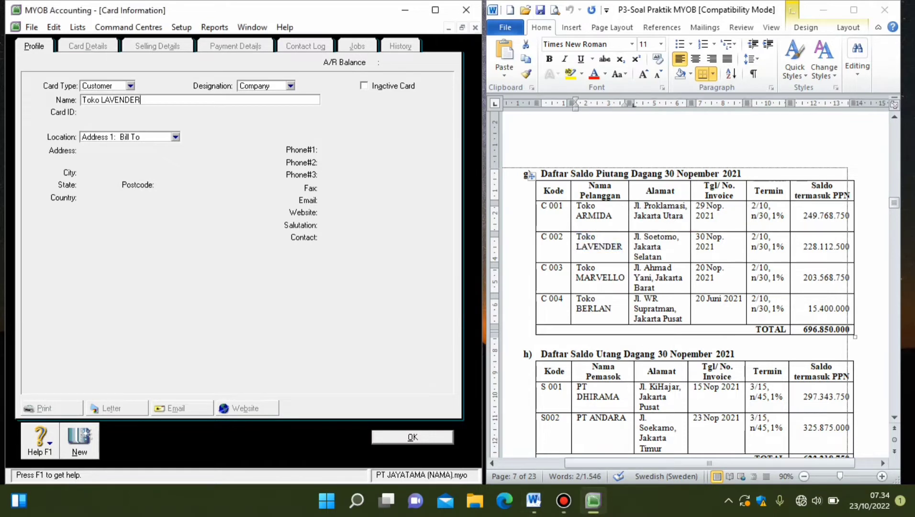
- Enter Toko LAVENDER's customer code as Card ID and copy its street address from the Word receivables table into the Address field
{"action": "key", "text": "Tab"}
{"action": "key", "text": "BackSpace"}
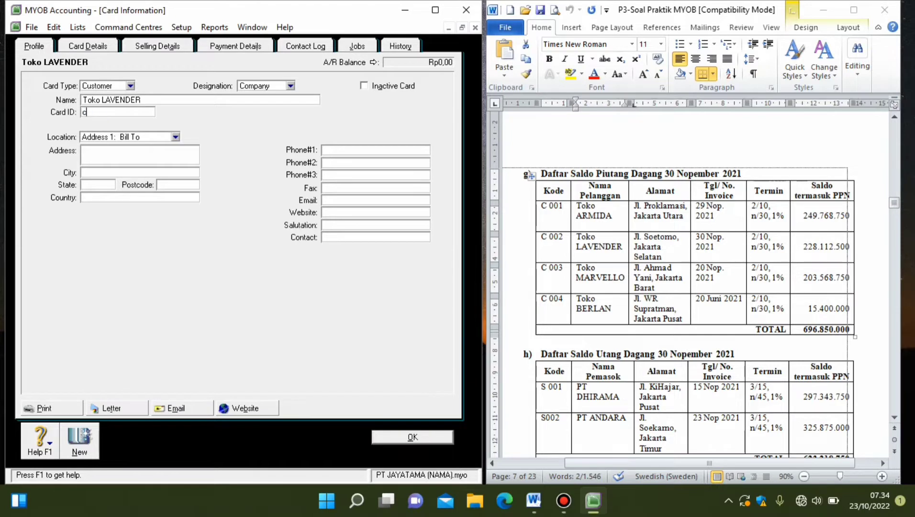
{"action": "type", "text": "C002"}
{"action": "key", "text": "Tab"}
{"action": "left_click_drag", "start_coordinate": [635, 237], "coordinate": [677, 237]}
{"action": "key", "text": "ctrl+c"}
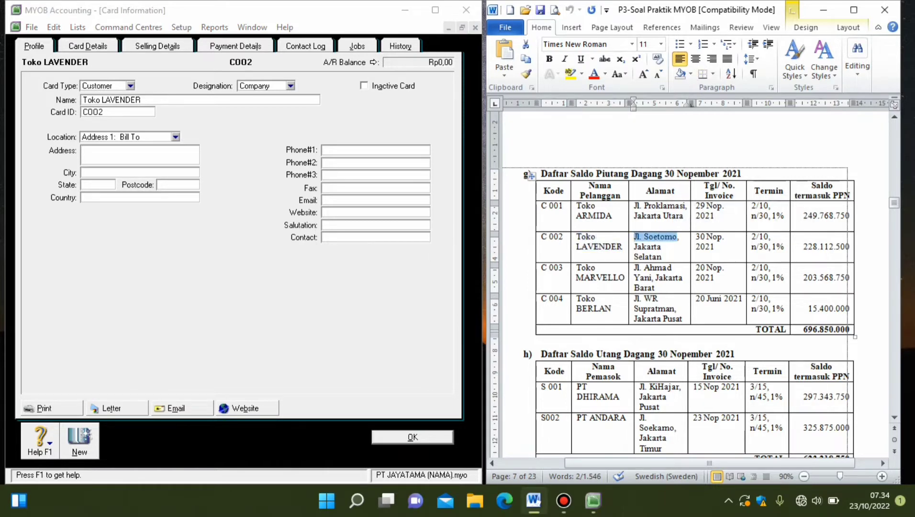
{"action": "key", "text": "alt+Tab"}
{"action": "key", "text": "ctrl+v"}
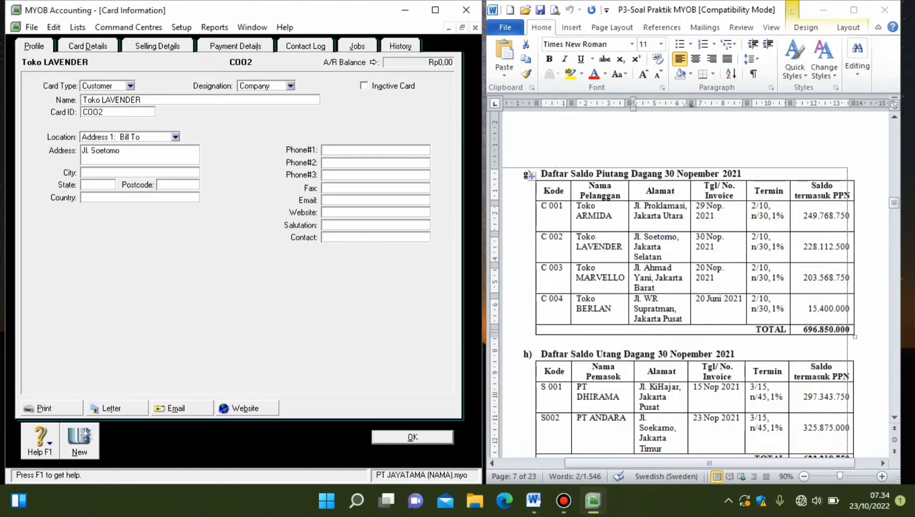
- Copy the city Jakarta Selatan from the Word receivables table into the City field of Toko LAVENDER's card
{"action": "key", "text": "alt+Tab"}
{"action": "left_click_drag", "start_coordinate": [634, 246], "coordinate": [662, 257]}
{"action": "key", "text": "ctrl+c"}
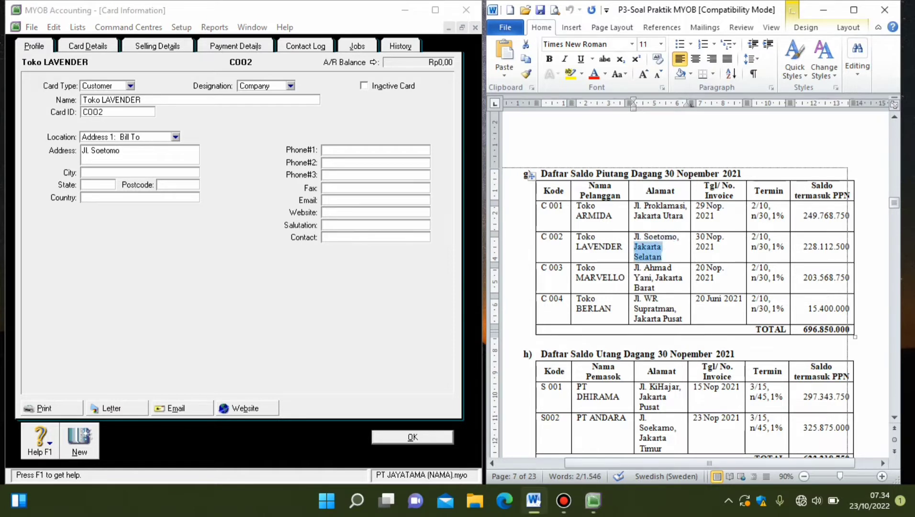
{"action": "key", "text": "alt+Tab"}
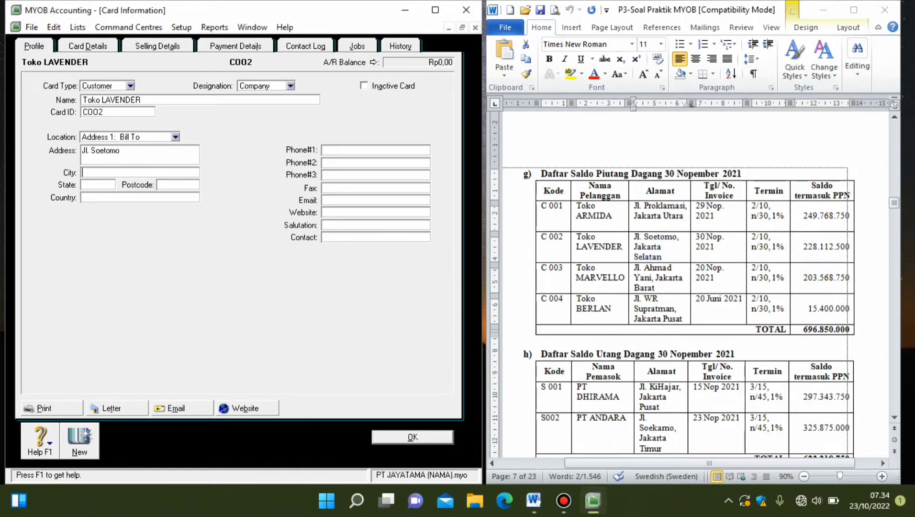
{"action": "key", "text": "ctrl+v"}
- Set the state to Jakarta and the country to Indonesia on Toko LAVENDER's card
{"action": "key", "text": "Tab"}
{"action": "type", "text": "Jakarta"}
{"action": "key", "text": "Tab"}
{"action": "key", "text": "Tab"}
{"action": "type", "text": "Indoe"}
{"action": "key", "text": "BackSpace"}
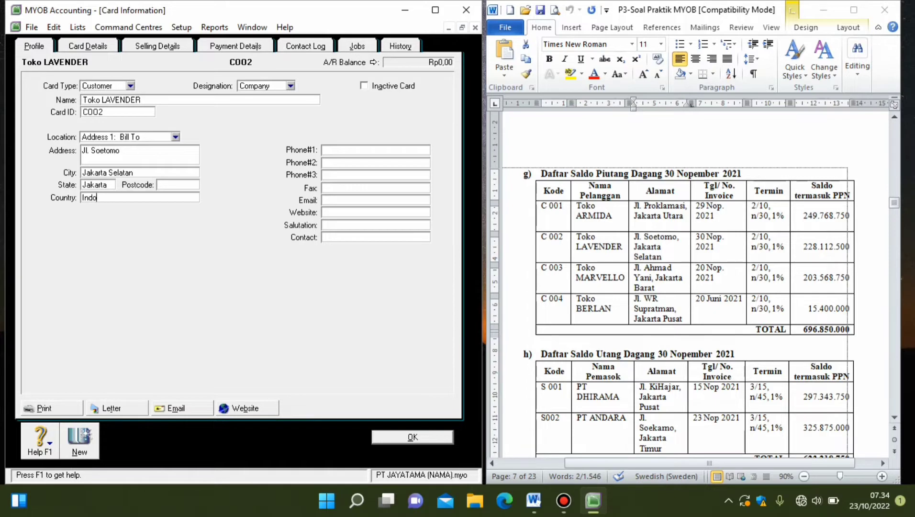
{"action": "type", "text": "nesia"}
- In Toko LAVENDER's selling details, set Freight Tax Code to N-T and Payment is Due to In a Given # of Days
{"action": "left_click", "coordinate": [157, 46]}
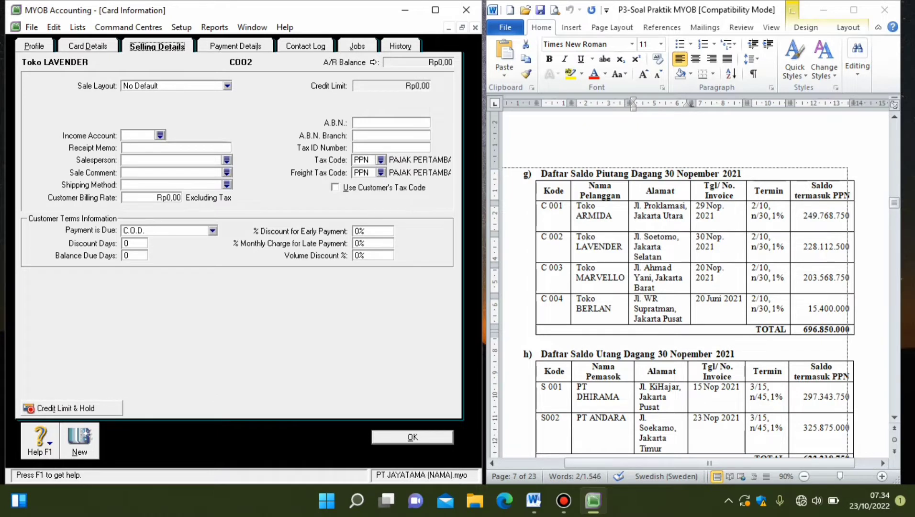
{"action": "left_click", "coordinate": [381, 172]}
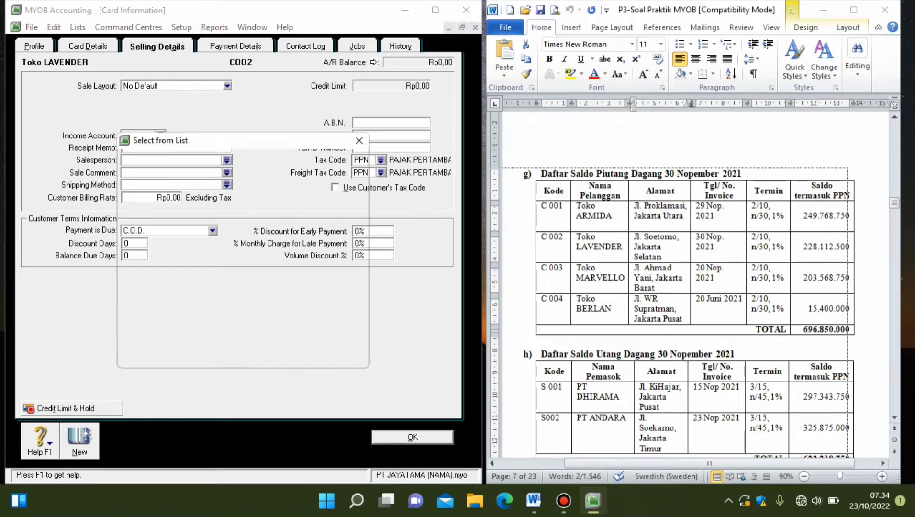
{"action": "double_click", "coordinate": [190, 177]}
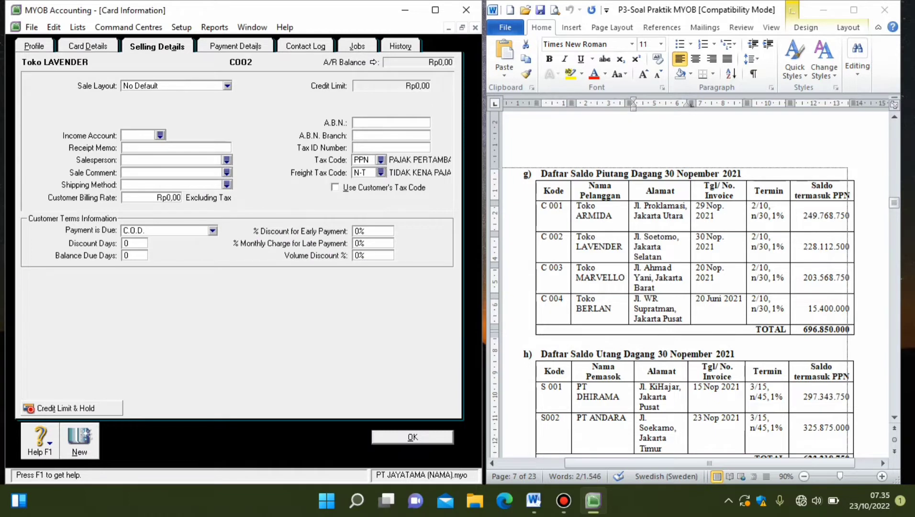
{"action": "left_click", "coordinate": [212, 230]}
{"action": "key", "text": "Return"}
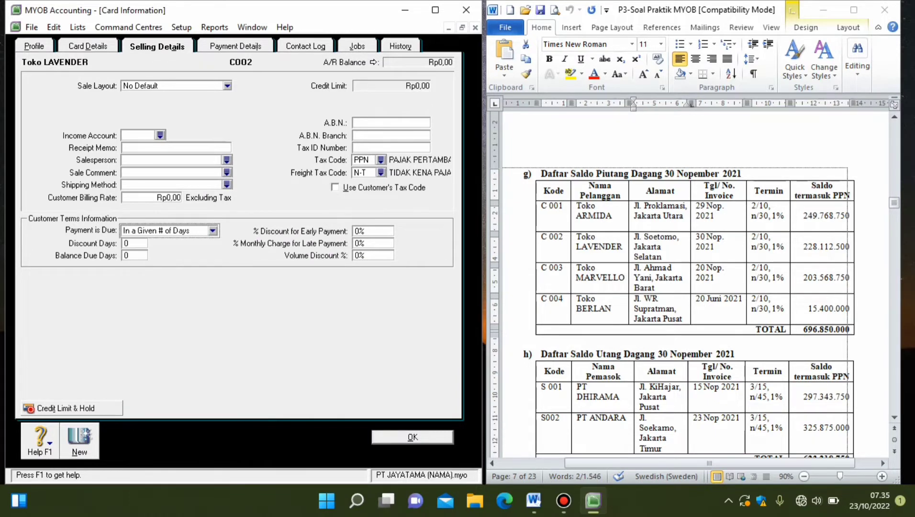
- Set Toko LAVENDER's terms to 10 discount days, 30 balance due days and a 2% discount for early payment
{"action": "key", "text": "Tab"}
{"action": "type", "text": "10"}
{"action": "key", "text": "Tab"}
{"action": "type", "text": "30"}
{"action": "key", "text": "Tab"}
{"action": "type", "text": "2"}
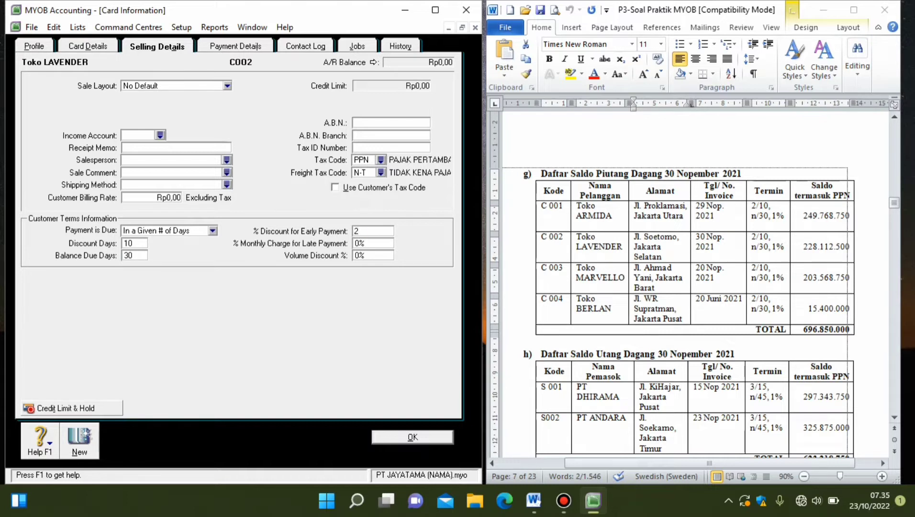
- Create a new customer card named Toko MARVELLO, copied from the Word receivables table, and enter its customer code as Card ID
{"action": "key", "text": "alt+n"}
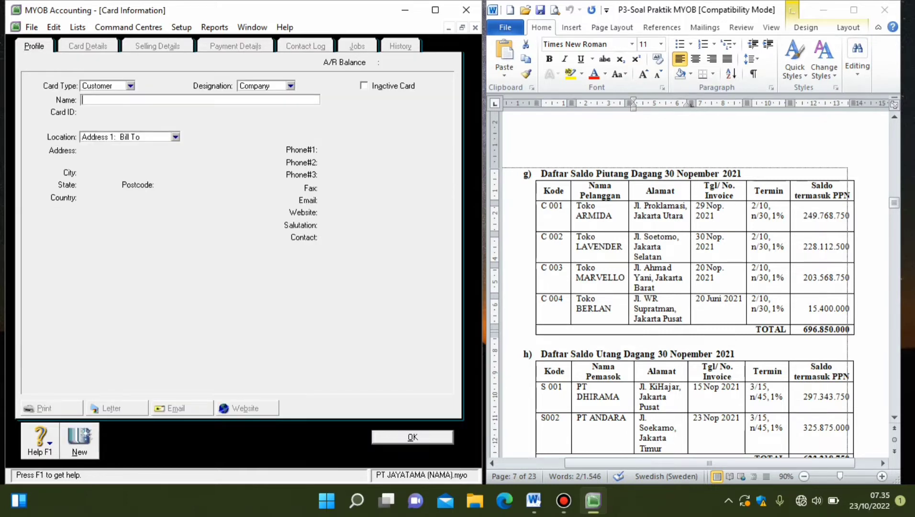
{"action": "left_click", "coordinate": [582, 267]}
{"action": "left_click", "coordinate": [582, 267]}
{"action": "left_click_drag", "start_coordinate": [576, 268], "coordinate": [625, 278]}
{"action": "key", "text": "ctrl+c"}
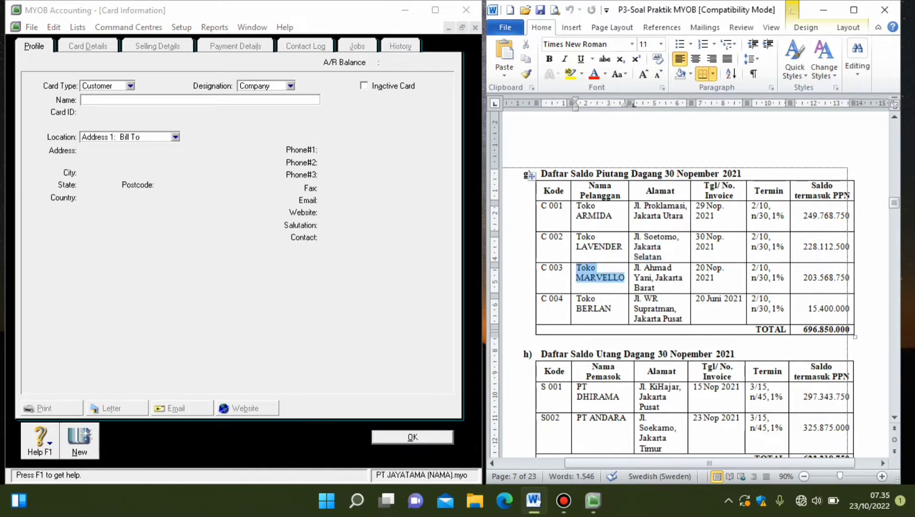
{"action": "key", "text": "alt+Tab"}
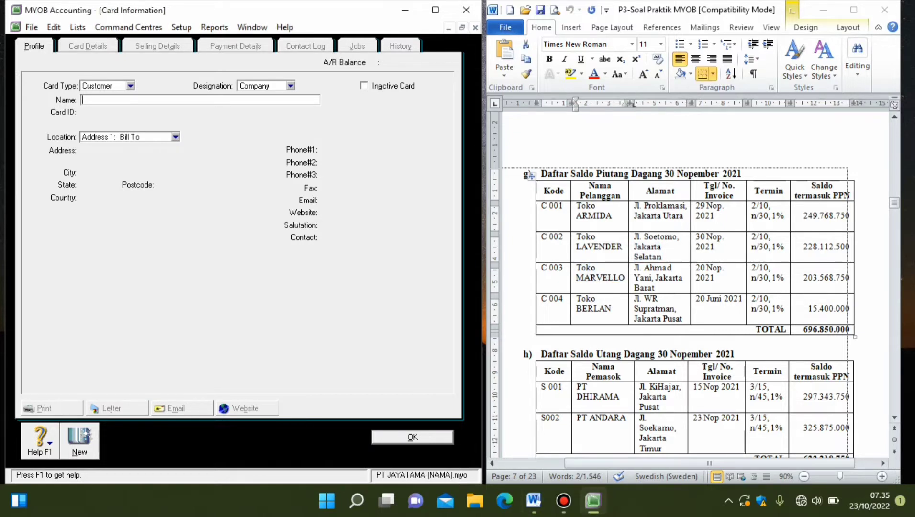
{"action": "key", "text": "ctrl+v"}
{"action": "key", "text": "Tab"}
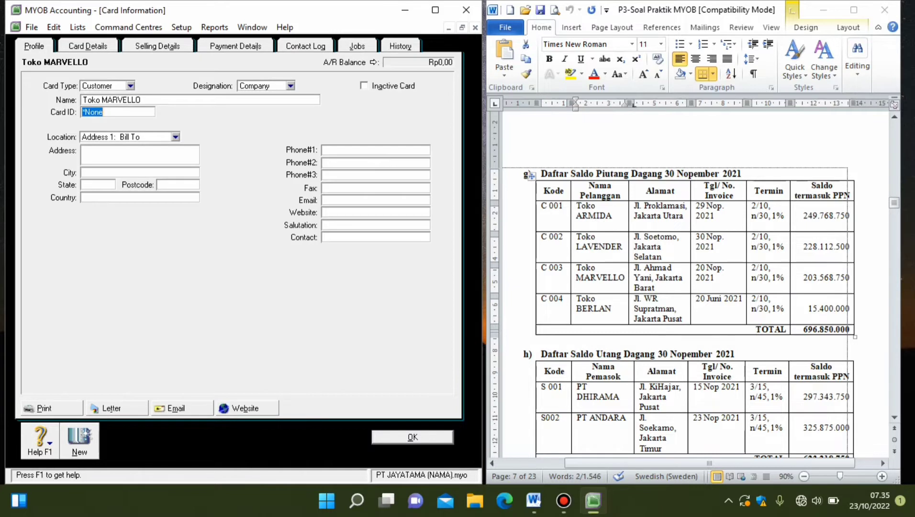
{"action": "type", "text": "C003"}
{"action": "key", "text": "Tab"}
- Copy Toko MARVELLO's street address from the Word receivables table into the Address field of its card
{"action": "key", "text": "alt+Tab"}
{"action": "left_click_drag", "start_coordinate": [634, 267], "coordinate": [652, 278]}
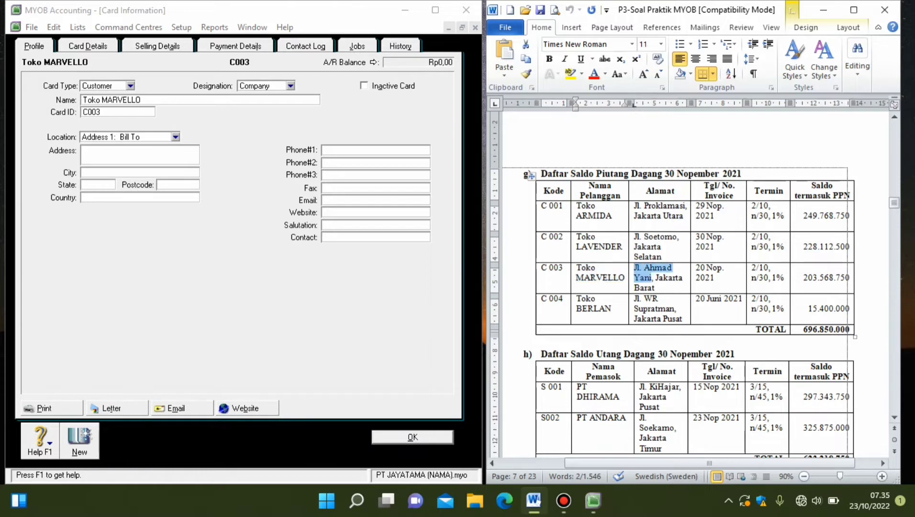
{"action": "key", "text": "ctrl+c"}
{"action": "key", "text": "alt+Tab"}
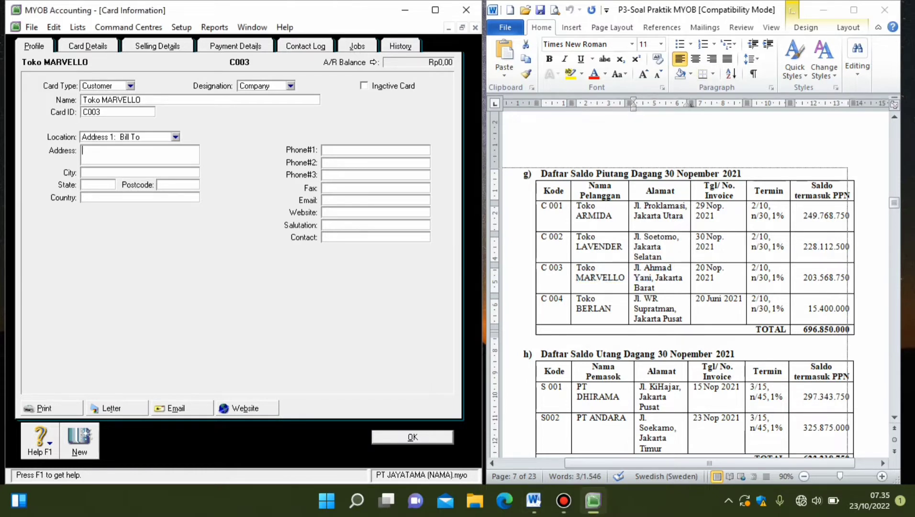
{"action": "key", "text": "ctrl+v"}
- Copy the city Jakarta Barat from the Word receivables table into the City field of Toko MARVELLO's card
{"action": "key", "text": "alt+Tab"}
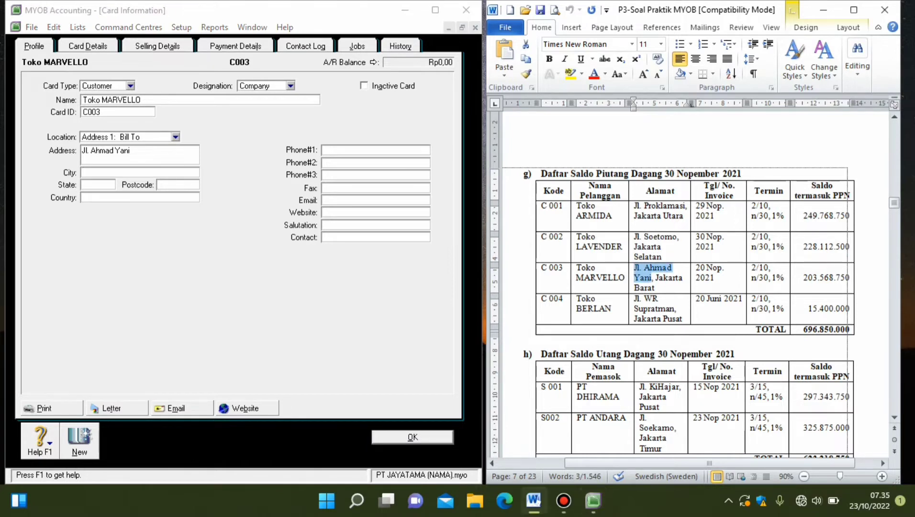
{"action": "left_click_drag", "start_coordinate": [655, 278], "coordinate": [655, 287]}
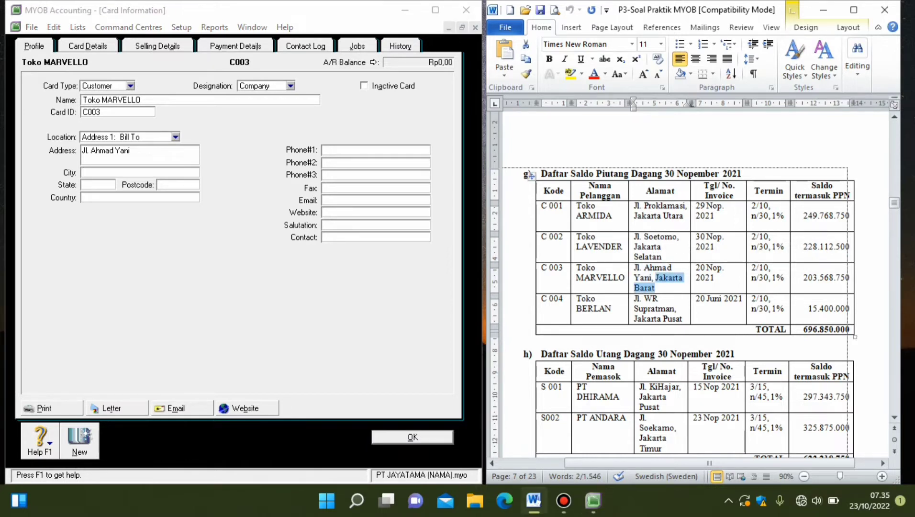
{"action": "key", "text": "ctrl+c"}
{"action": "key", "text": "alt+Tab"}
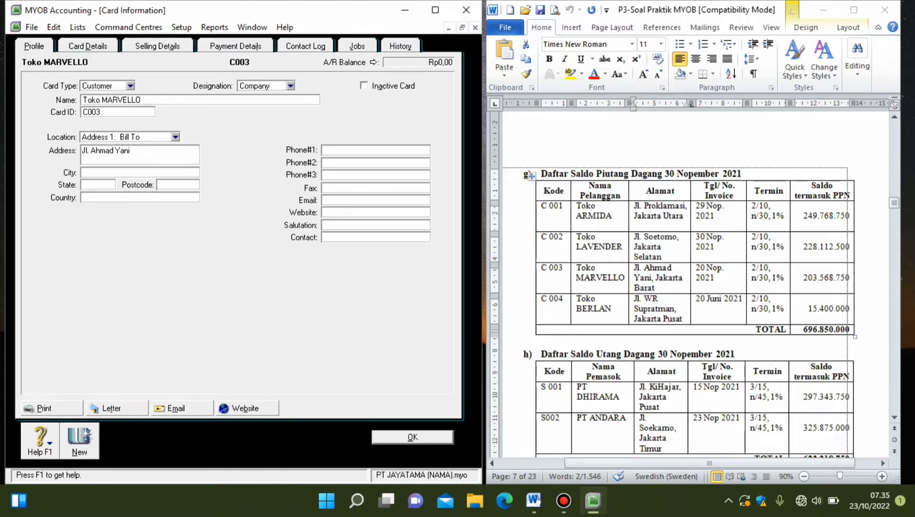
{"action": "key", "text": "ctrl+v"}
- Set the state to Jakarta and the country to Indonesia on Toko MARVELLO's card
{"action": "key", "text": "Tab"}
{"action": "type", "text": "Jakarta"}
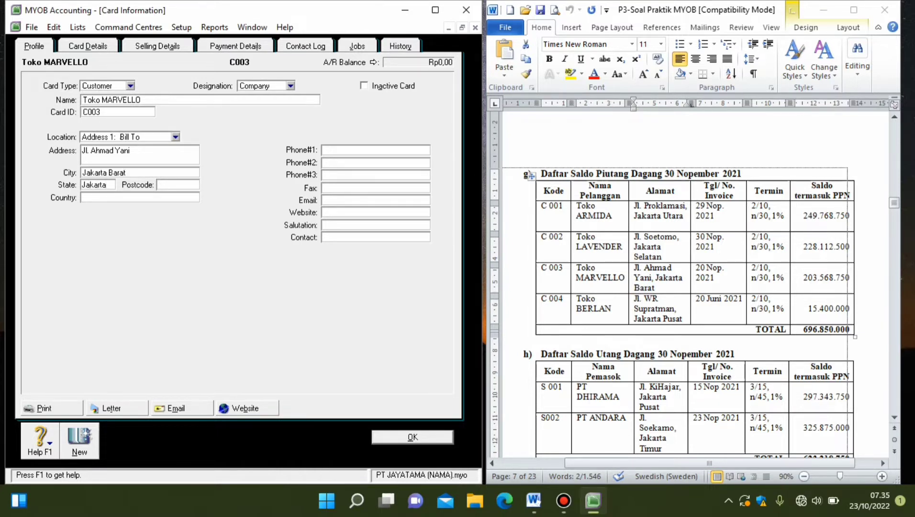
{"action": "left_click", "coordinate": [82, 198]}
{"action": "type", "text": "Indoe"}
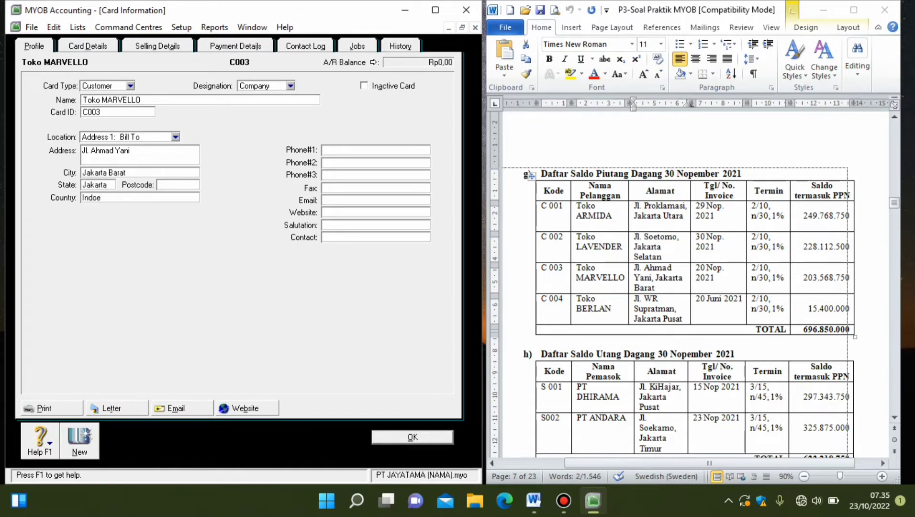
{"action": "key", "text": "BackSpace"}
{"action": "type", "text": "nesia"}
- In Toko MARVELLO's selling details, set Freight Tax Code to N-T and Payment is Due to In a Given # of Days
{"action": "left_click", "coordinate": [157, 46]}
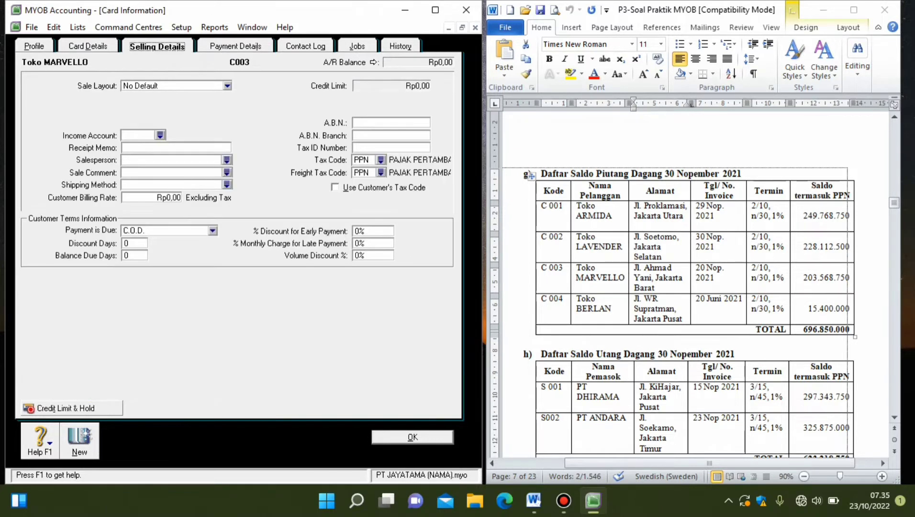
{"action": "left_click", "coordinate": [381, 172]}
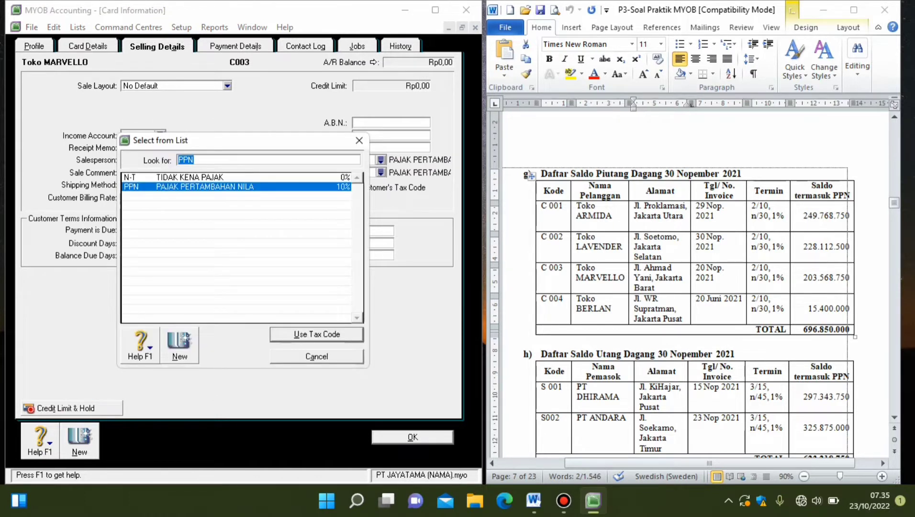
{"action": "double_click", "coordinate": [205, 178]}
{"action": "left_click", "coordinate": [212, 230]}
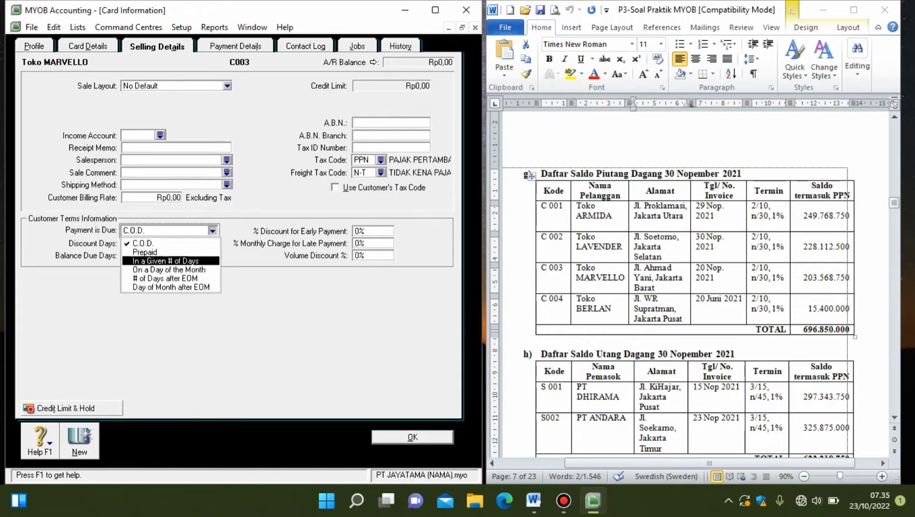
{"action": "left_click", "coordinate": [165, 261]}
- Set Toko MARVELLO's terms to 10 discount days, 30 balance due days and a 2% discount for early payment
{"action": "key", "text": "Tab"}
{"action": "type", "text": "10"}
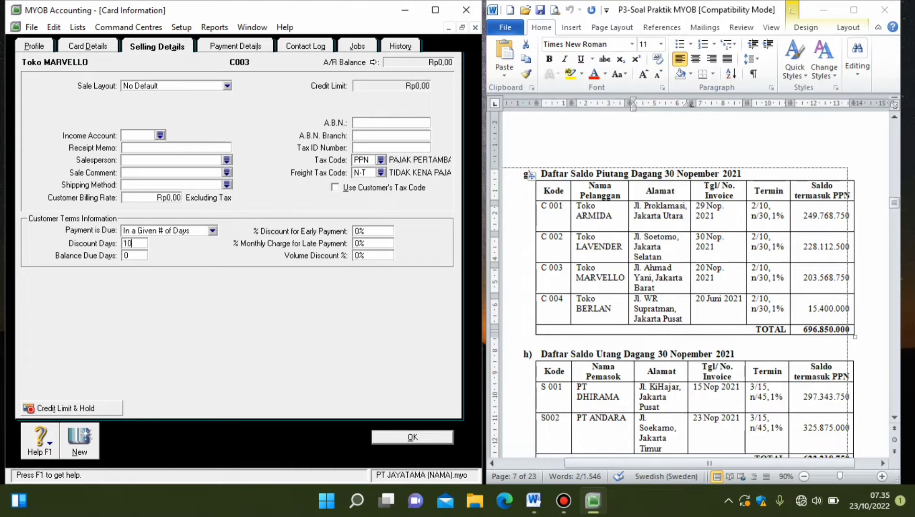
{"action": "key", "text": "Tab"}
{"action": "type", "text": "30"}
{"action": "key", "text": "Tab"}
{"action": "type", "text": "2"}
- Create a new customer card with the name Toko BERLAN copied from the Word receivables table
{"action": "left_click", "coordinate": [79, 440]}
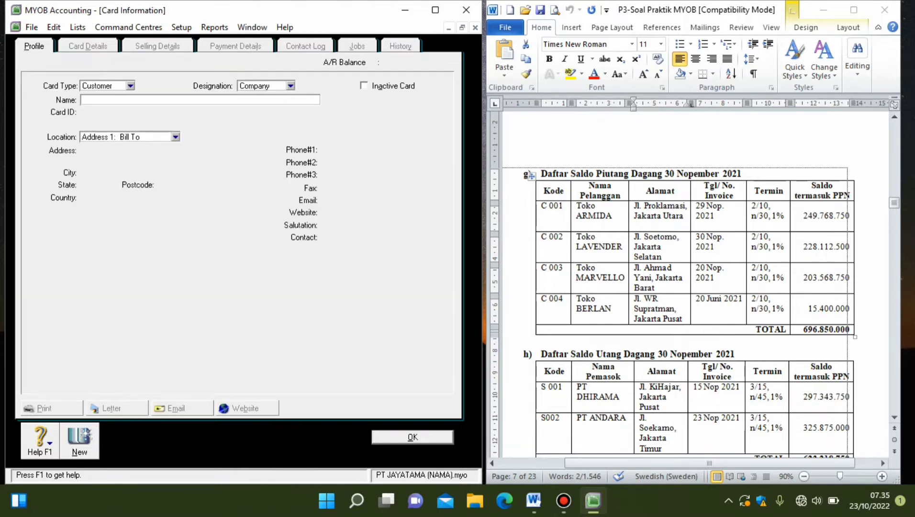
{"action": "key", "text": "alt+Tab"}
{"action": "left_click_drag", "start_coordinate": [577, 298], "coordinate": [611, 308]}
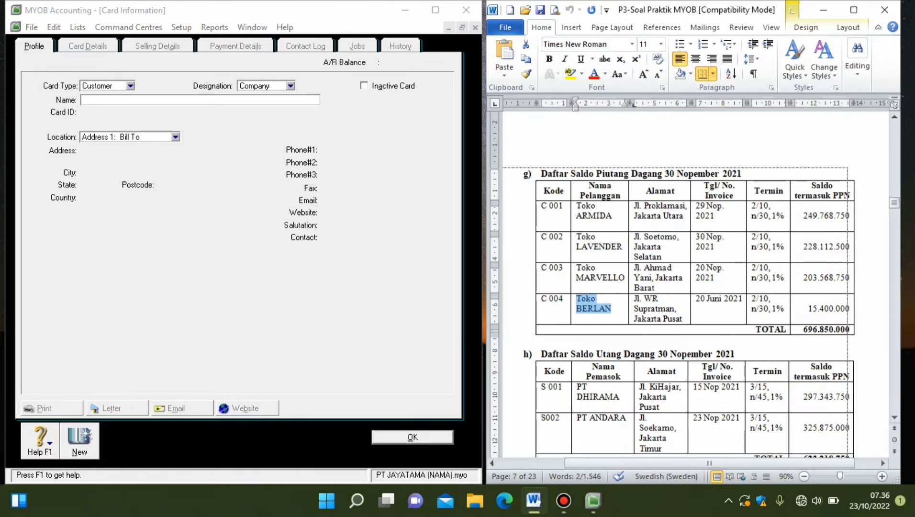
{"action": "key", "text": "alt+Tab"}
{"action": "key", "text": "ctrl+v"}
{"action": "key", "text": "Tab"}
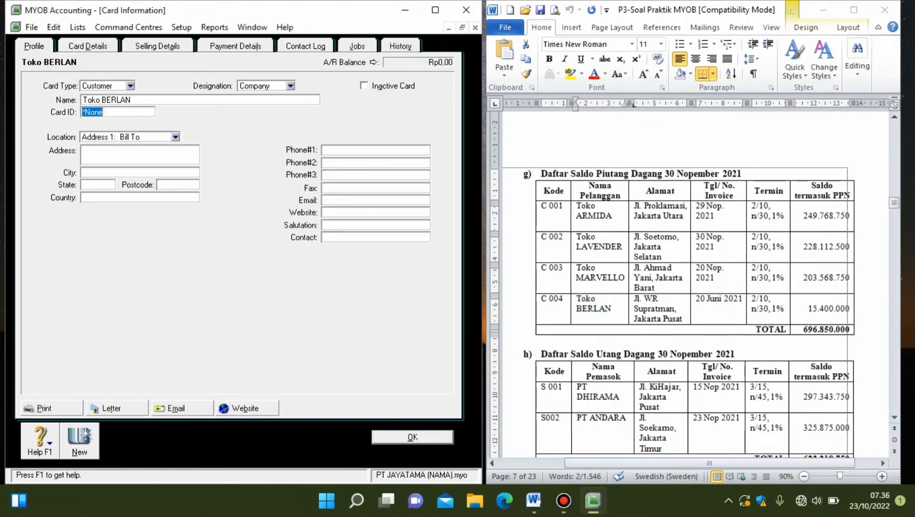
{"action": "key", "text": "shift+Tab"}
{"action": "type", "text": "004"}
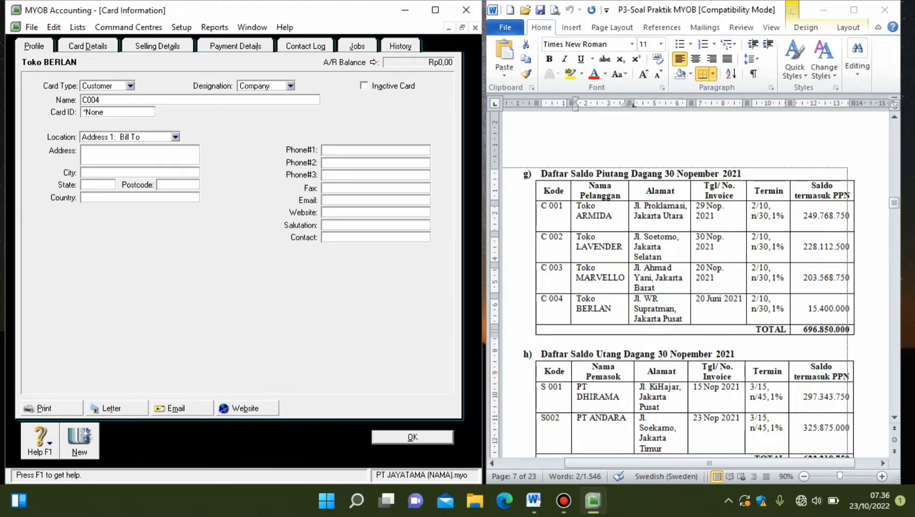
{"action": "key", "text": "BackSpace"}
{"action": "key", "text": "BackSpace"}
{"action": "key", "text": "BackSpace"}
{"action": "key", "text": "BackSpace"}
{"action": "left_click", "coordinate": [594, 308]}
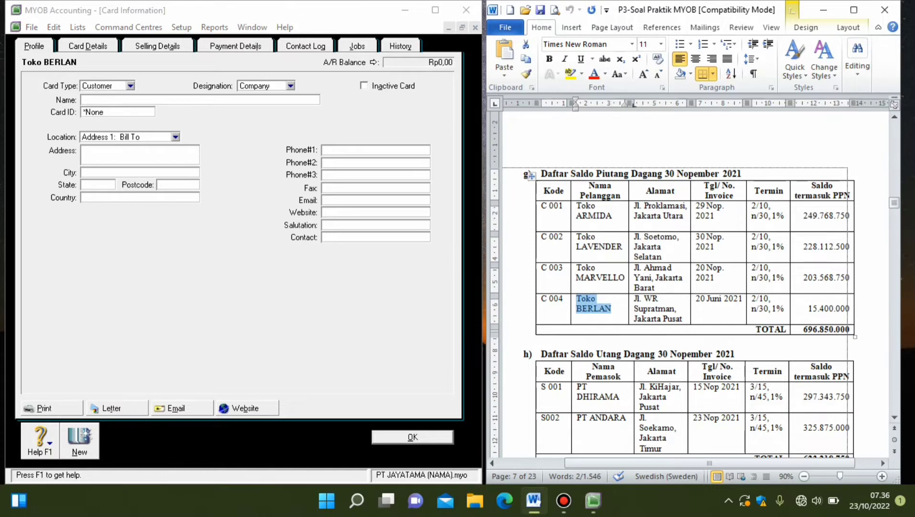
{"action": "key", "text": "alt+Tab"}
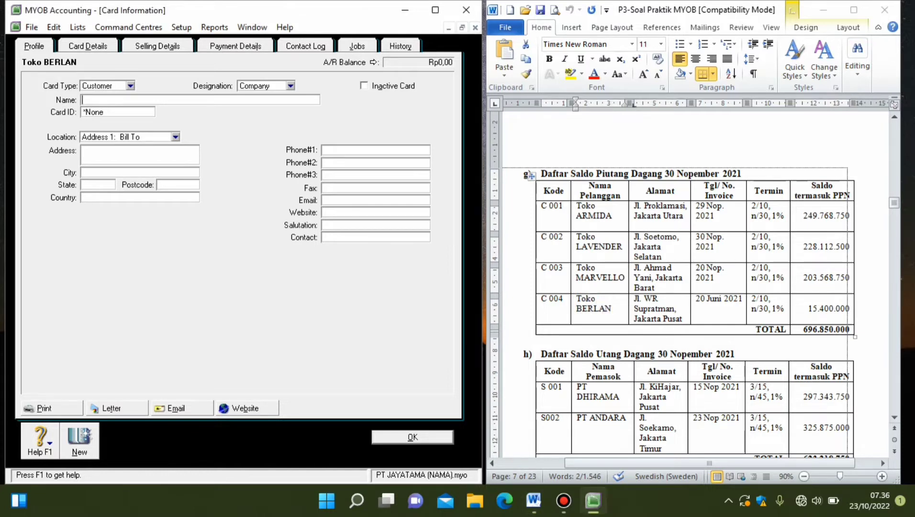
{"action": "key", "text": "ctrl+v"}
{"action": "key", "text": "Tab"}
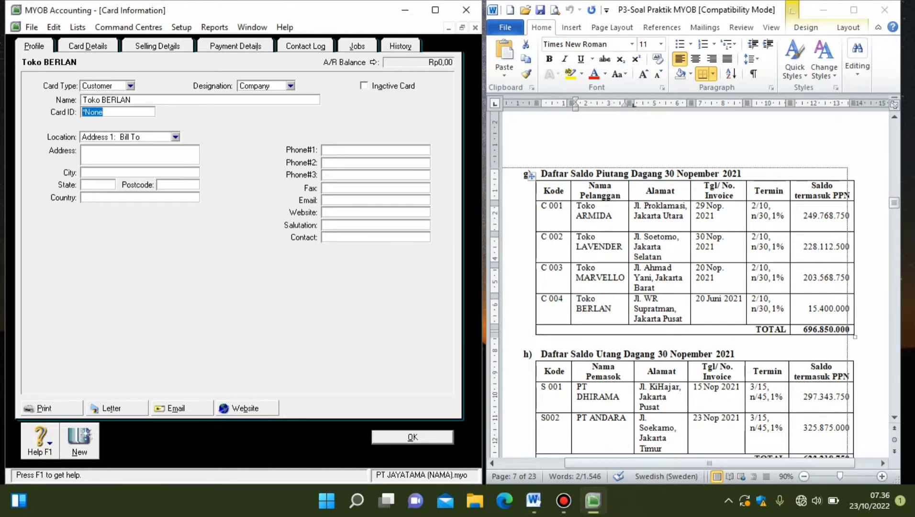
- Enter Toko BERLAN's customer code as Card ID and copy its street address from the Word table into the Address field
{"action": "type", "text": "C004"}
{"action": "key", "text": "Tab"}
{"action": "left_click", "coordinate": [634, 299]}
{"action": "left_click_drag", "start_coordinate": [634, 299], "coordinate": [674, 309]}
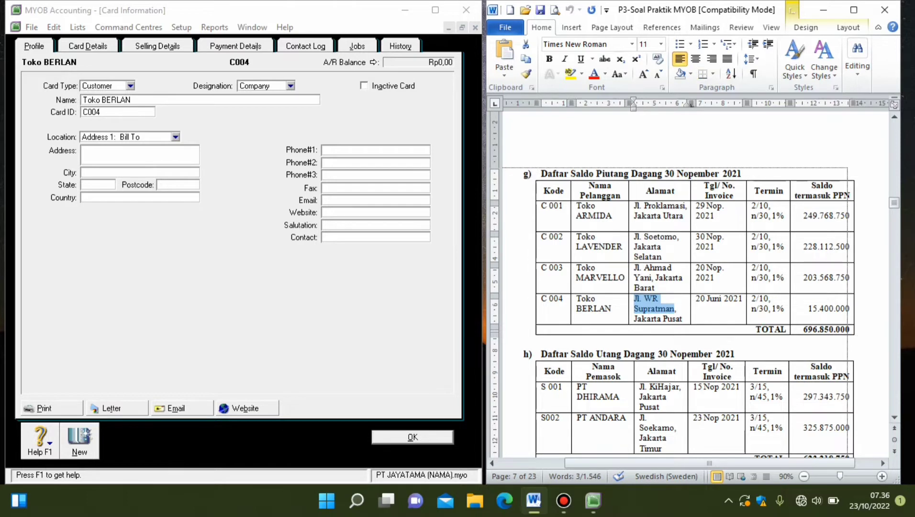
{"action": "key", "text": "alt+Tab"}
{"action": "key", "text": "ctrl+v"}
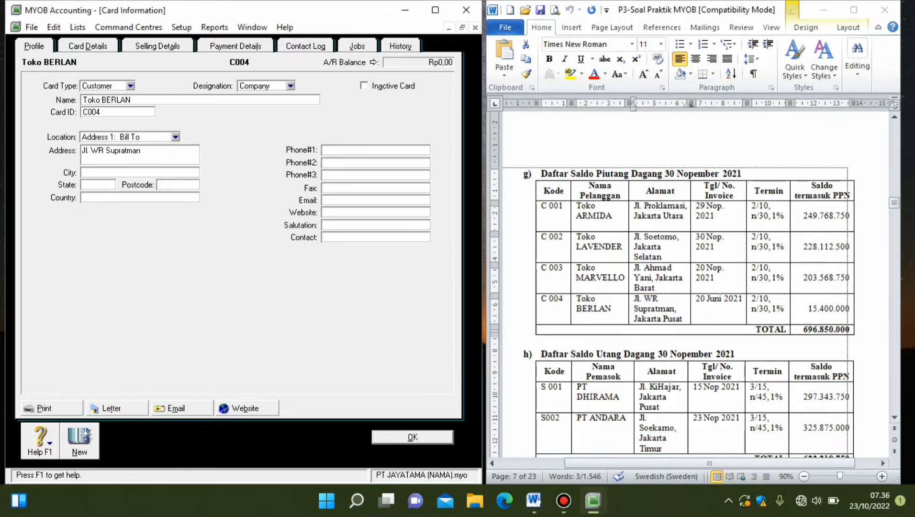
- Copy the city Jakarta Pusat from the Word receivables table into the City field of Toko BERLAN's card
{"action": "key", "text": "alt+Tab"}
{"action": "left_click_drag", "start_coordinate": [634, 318], "coordinate": [683, 318]}
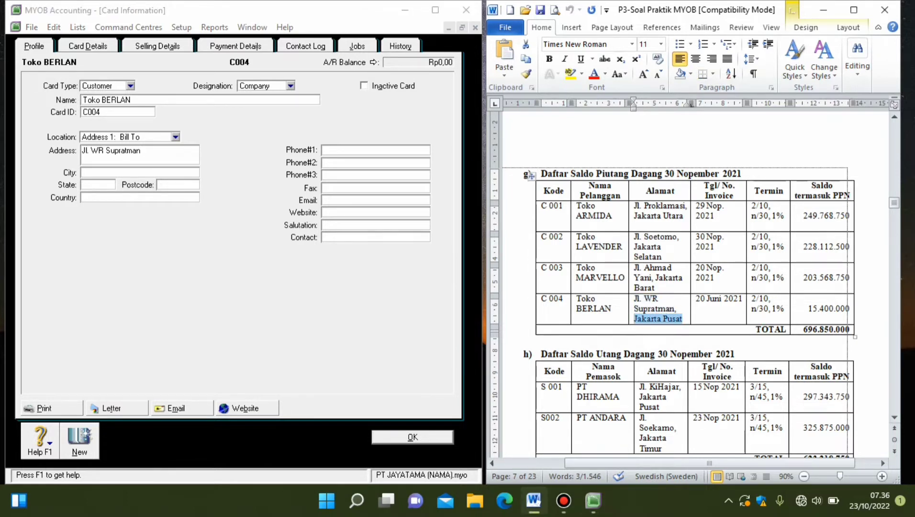
{"action": "key", "text": "alt+Tab"}
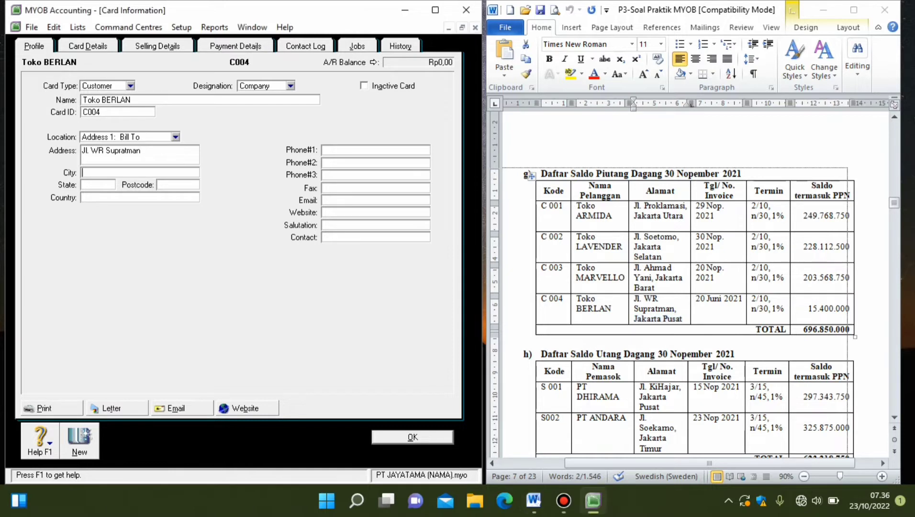
{"action": "key", "text": "ctrl+v"}
- Set the state to Jakarta and the country to Indonesia on Toko BERLAN's card
{"action": "key", "text": "Tab"}
{"action": "type", "text": "Jakarta"}
{"action": "key", "text": "Tab"}
{"action": "key", "text": "Tab"}
{"action": "type", "text": "Ind"}
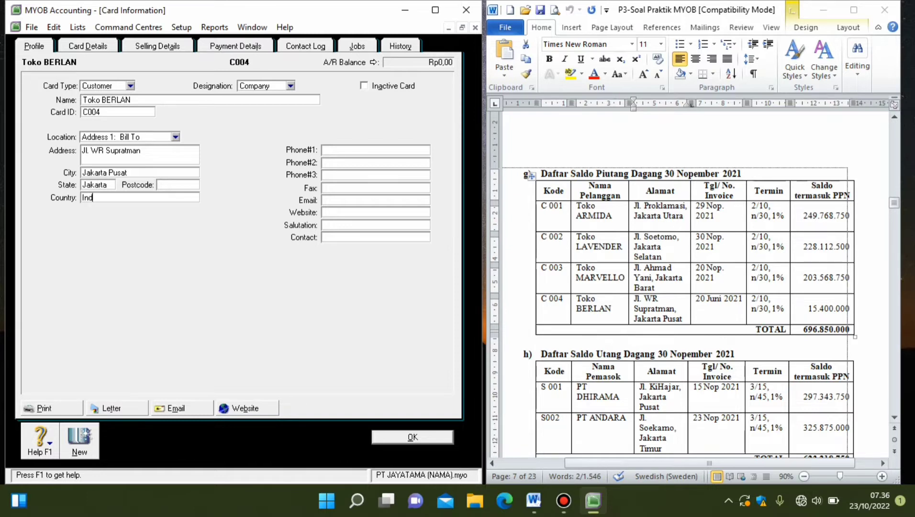
{"action": "type", "text": "onesia"}
- In Toko BERLAN's selling details, set Freight Tax Code to N-T and Payment is Due to In a Given # of Days
{"action": "left_click", "coordinate": [157, 46]}
{"action": "left_click", "coordinate": [381, 172]}
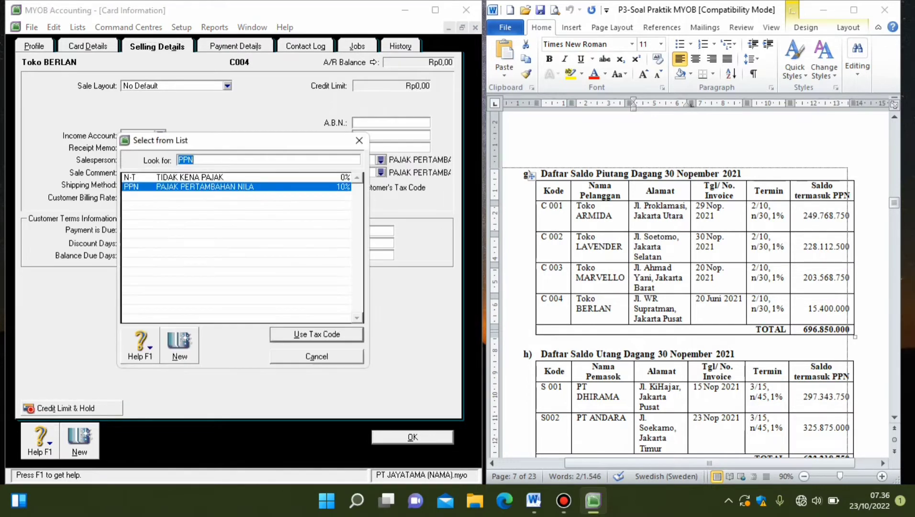
{"action": "double_click", "coordinate": [189, 177]}
{"action": "left_click", "coordinate": [212, 231]}
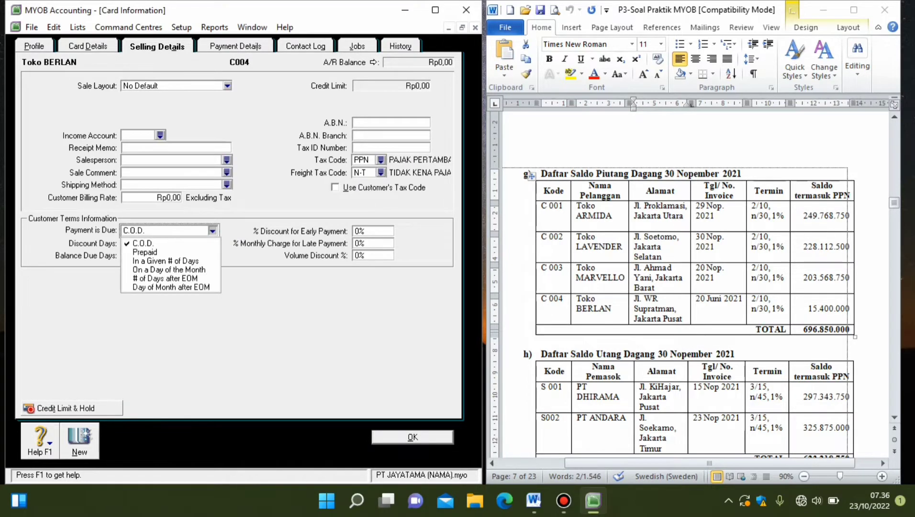
{"action": "left_click", "coordinate": [170, 261]}
- Set Toko BERLAN's terms to 10 discount days, 30 balance due days and 2% early payment discount, and save the card
{"action": "key", "text": "Tab"}
{"action": "type", "text": "10"}
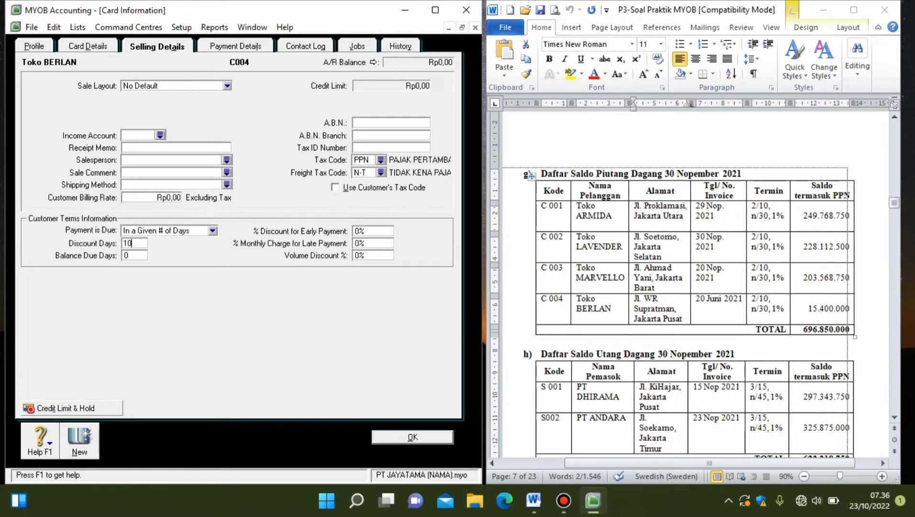
{"action": "key", "text": "Tab"}
{"action": "type", "text": "30"}
{"action": "key", "text": "Tab"}
{"action": "type", "text": "2"}
{"action": "key", "text": "Return"}
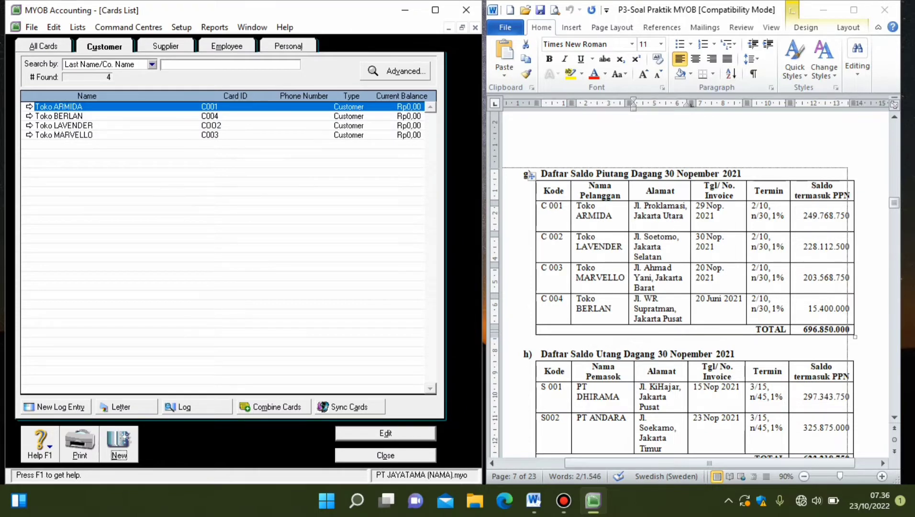
- Create a supplier card named PT DHIRAMA, copying the name from the Word payables table, with card ID S001
{"action": "left_click", "coordinate": [893, 417]}
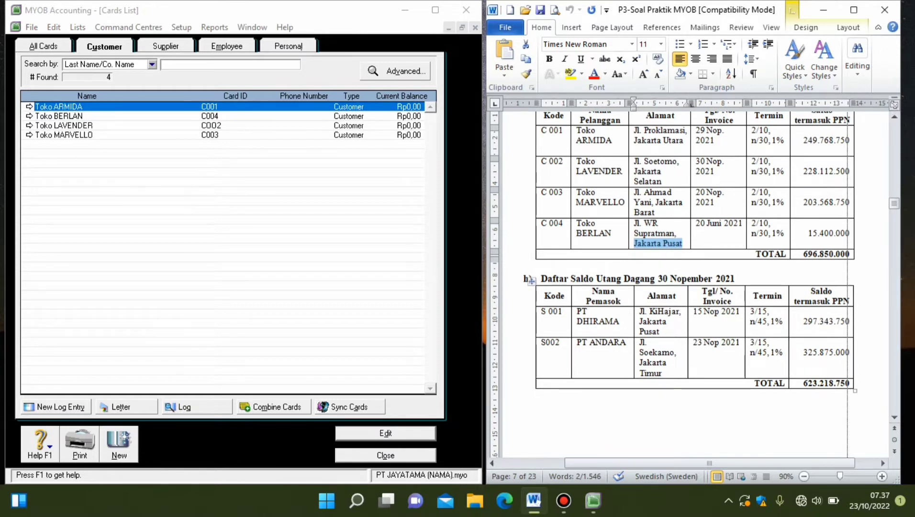
{"action": "left_click", "coordinate": [166, 46]}
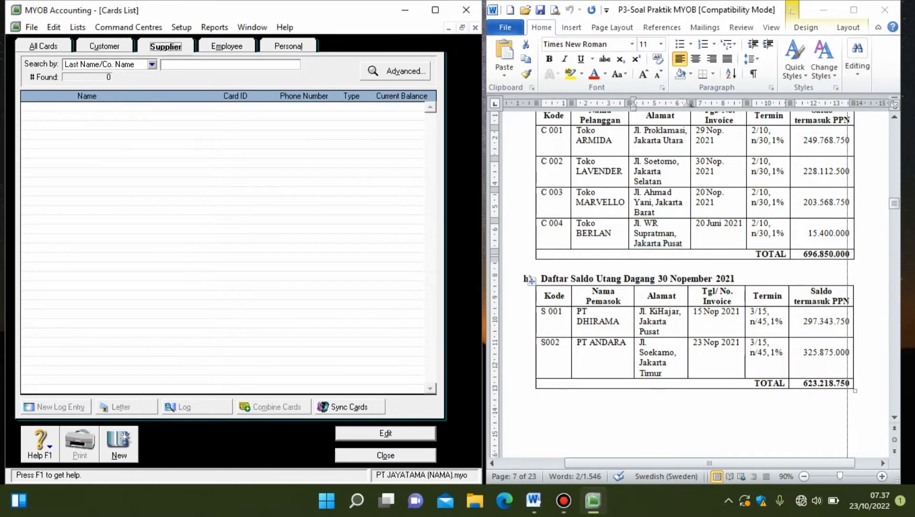
{"action": "left_click", "coordinate": [119, 444]}
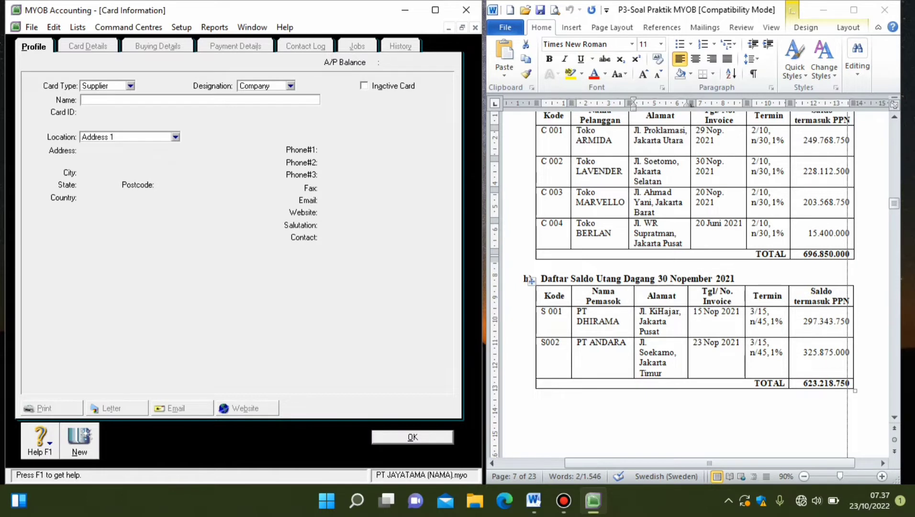
{"action": "left_click", "coordinate": [578, 312]}
{"action": "left_click_drag", "start_coordinate": [576, 312], "coordinate": [619, 322]}
{"action": "key", "text": "ctrl+c"}
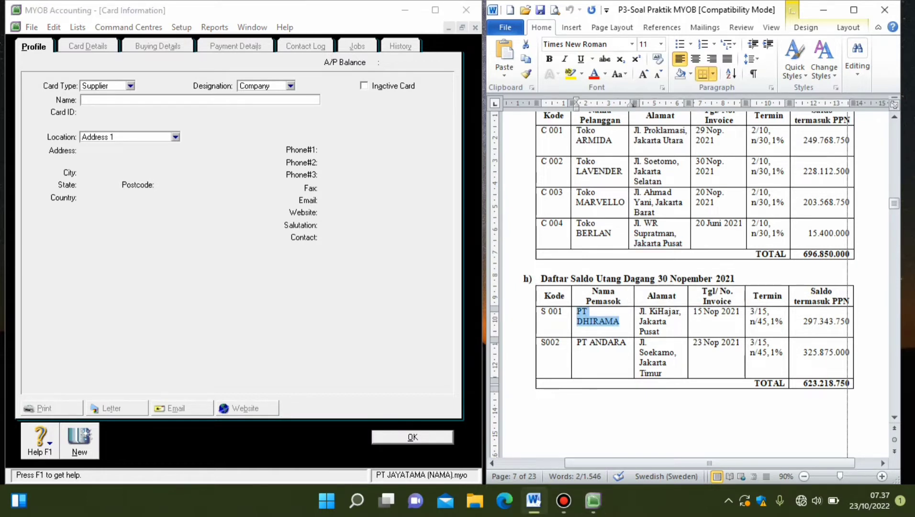
{"action": "key", "text": "alt+Tab"}
{"action": "key", "text": "ctrl+v"}
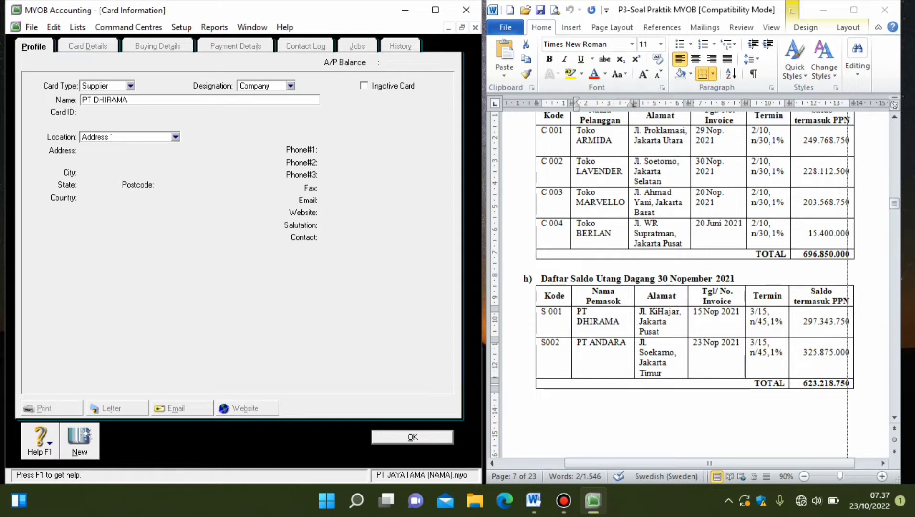
{"action": "key", "text": "Tab"}
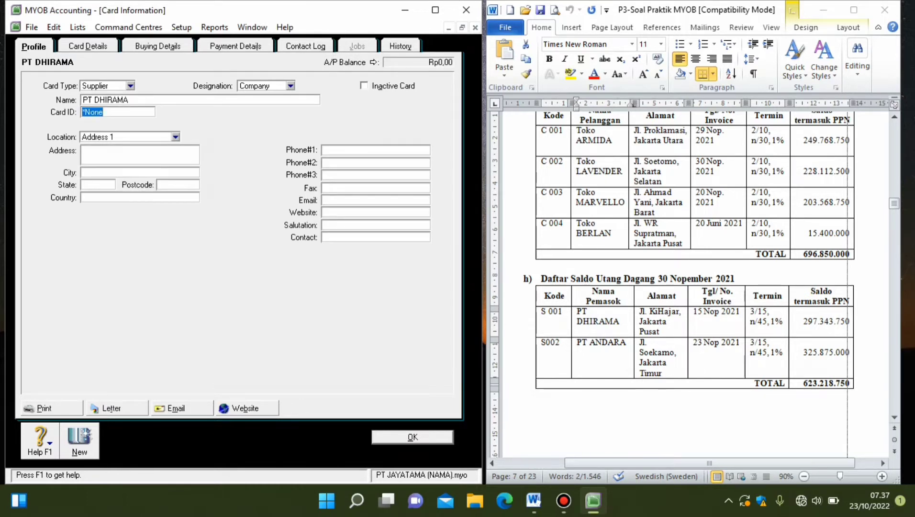
{"action": "type", "text": "S001"}
{"action": "key", "text": "Tab"}
- Copy PT DHIRAMA's street address from the Word payables table into the Address field of its card
{"action": "key", "text": "alt+Tab"}
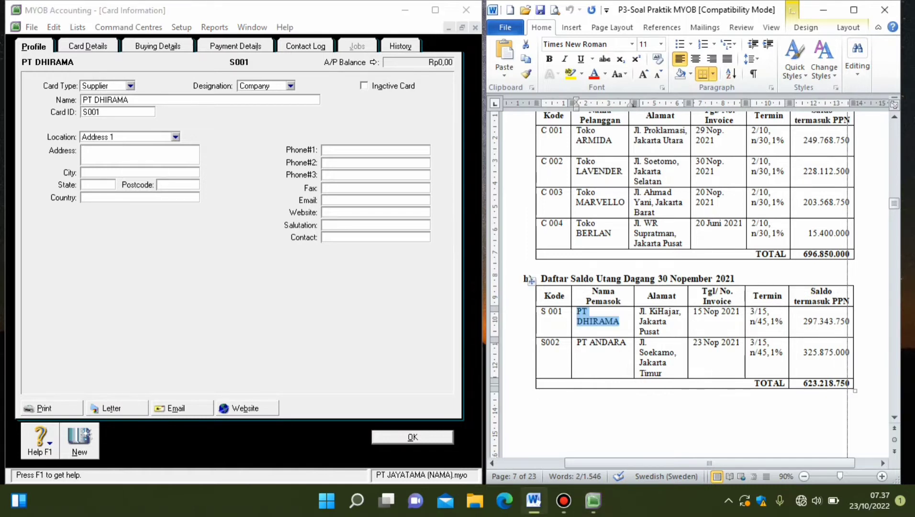
{"action": "left_click_drag", "start_coordinate": [640, 311], "coordinate": [679, 312]}
{"action": "key", "text": "ctrl+c"}
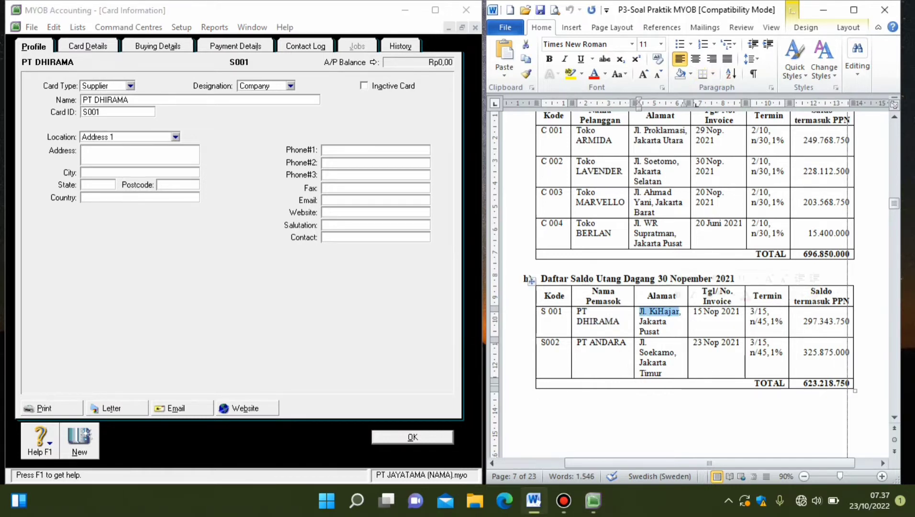
{"action": "key", "text": "alt+Tab"}
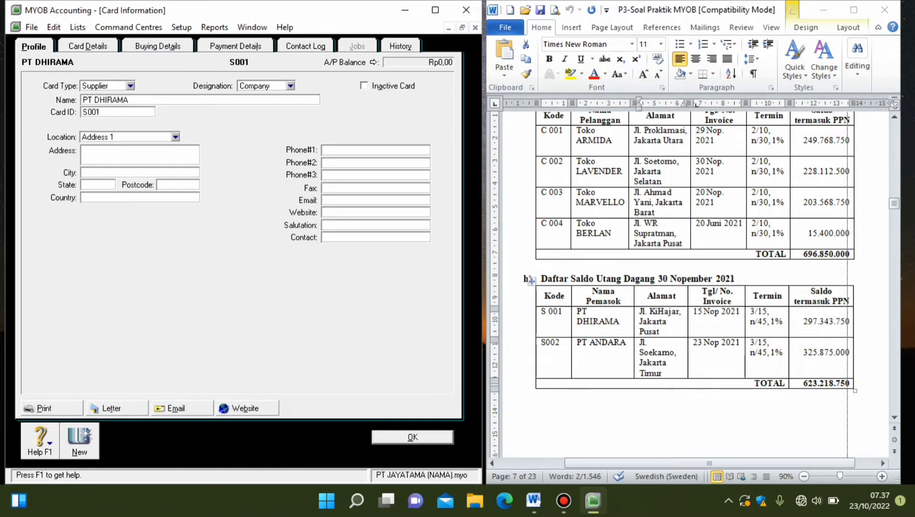
{"action": "key", "text": "ctrl+v"}
- Copy the city Jakarta Pusat from the Word payables table into the City field of PT DHIRAMA's card
{"action": "key", "text": "alt+Tab"}
{"action": "left_click_drag", "start_coordinate": [640, 320], "coordinate": [660, 332]}
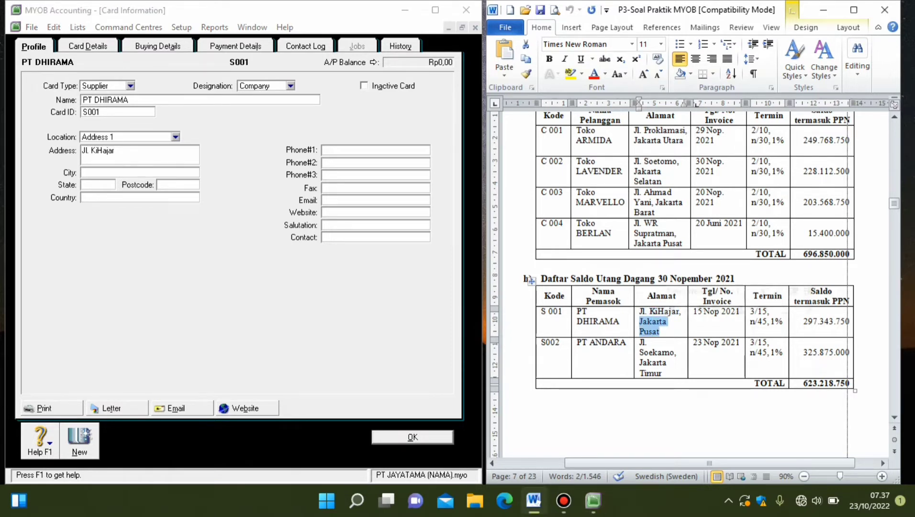
{"action": "key", "text": "ctrl+c"}
{"action": "key", "text": "alt+Tab"}
{"action": "key", "text": "Tab"}
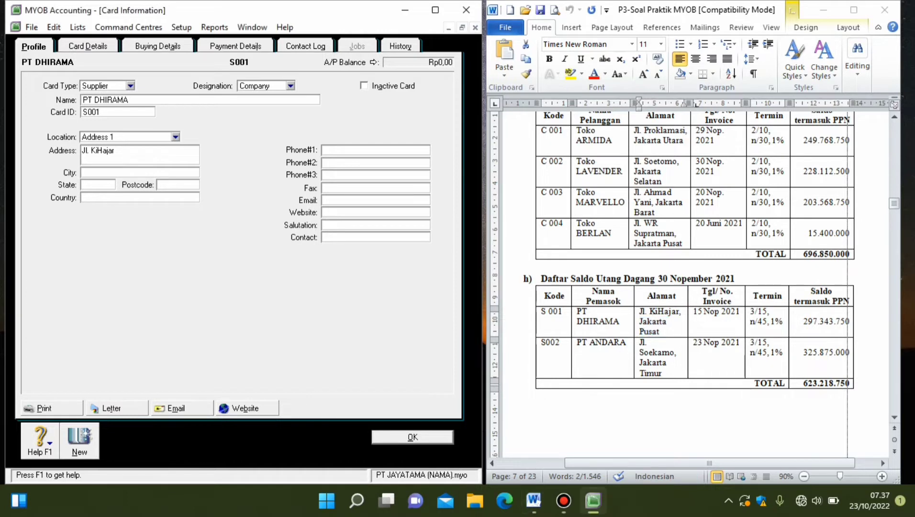
{"action": "key", "text": "ctrl+v"}
- Set the state to Jakarta and the country to Indonesia on PT DHIRAMA's card
{"action": "key", "text": "Tab"}
{"action": "type", "text": "Jakarta"}
{"action": "key", "text": "Tab"}
{"action": "key", "text": "Tab"}
{"action": "type", "text": "Indonesia"}
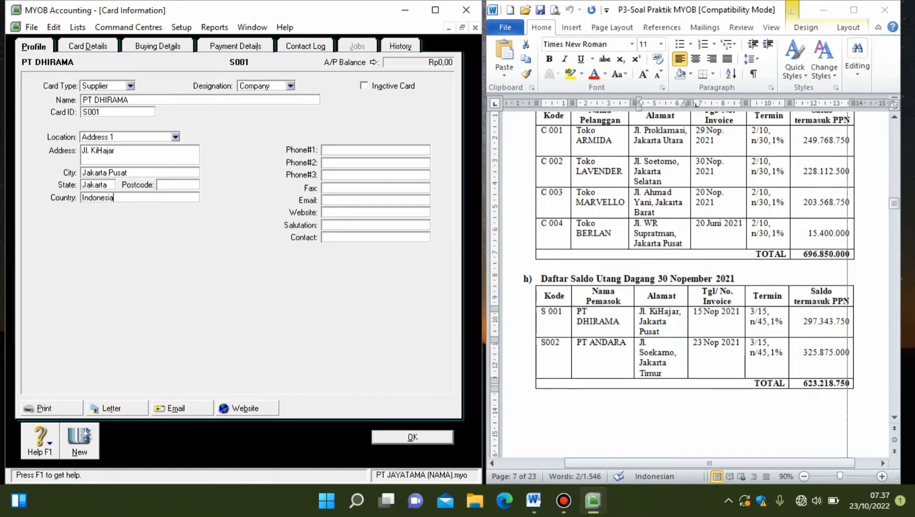
{"action": "key", "text": "Tab"}
- In PT DHIRAMA's buying details, set Freight Tax Code to N-T and Payment is Due to In a Given # of Days
{"action": "left_click", "coordinate": [157, 46]}
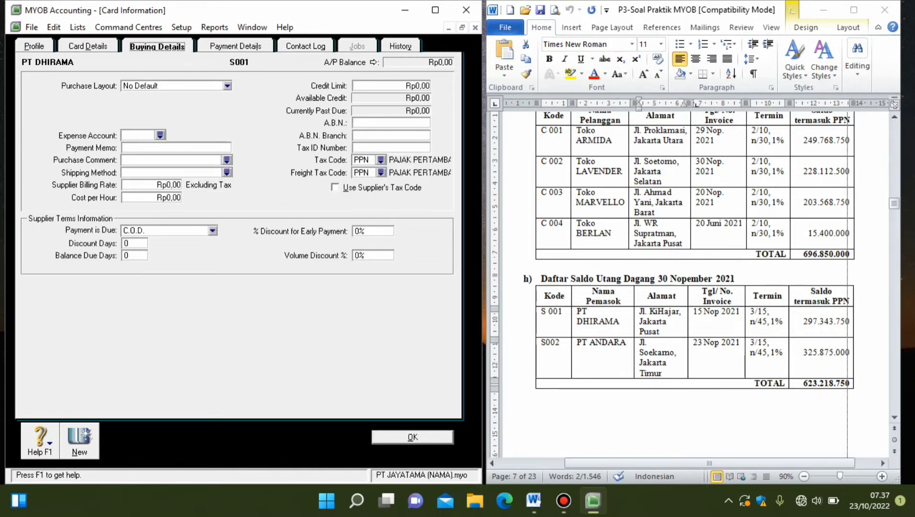
{"action": "left_click", "coordinate": [381, 172]}
{"action": "key", "text": "Return"}
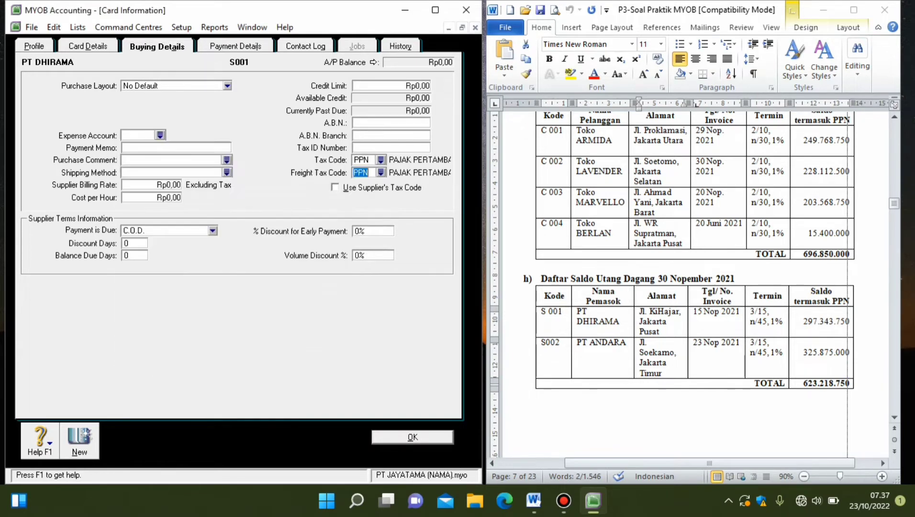
{"action": "left_click", "coordinate": [212, 230]}
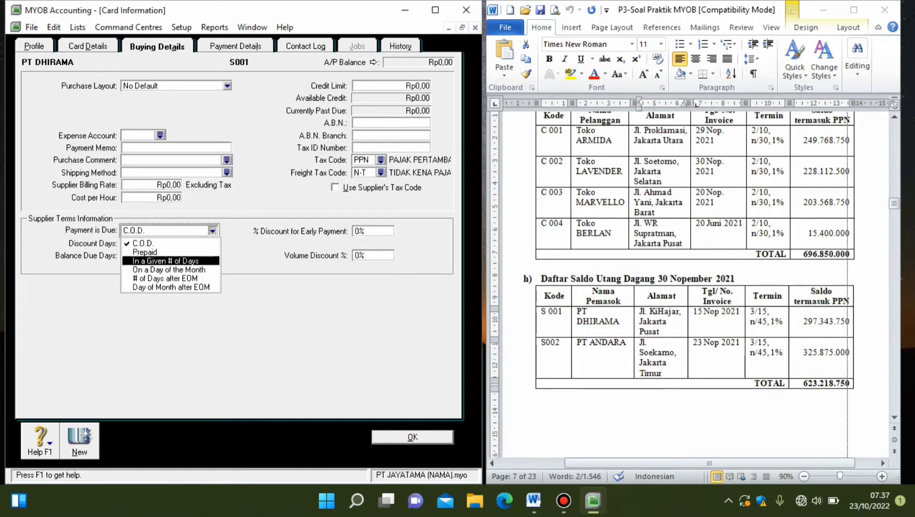
{"action": "left_click", "coordinate": [170, 262]}
- Set PT DHIRAMA's terms to 15 discount days, 45 balance due days and 3% early payment discount
{"action": "key", "text": "Tab"}
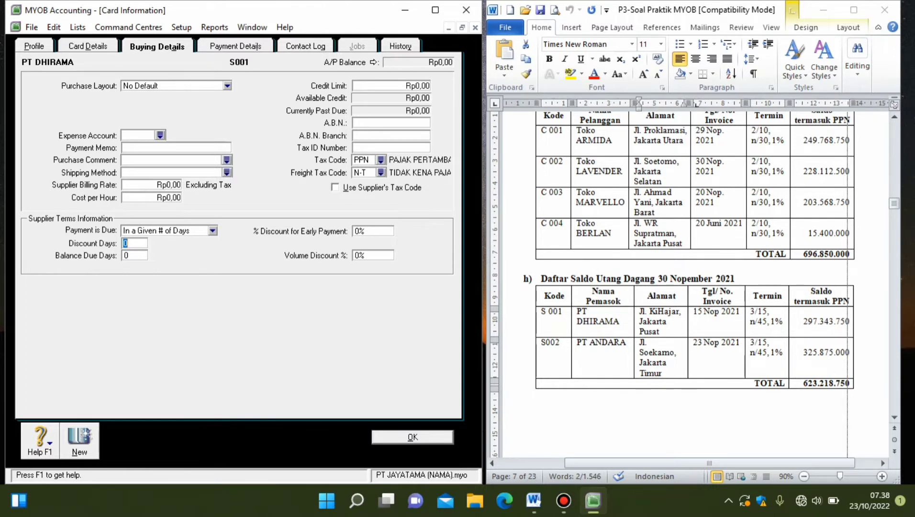
{"action": "type", "text": "15"}
{"action": "key", "text": "Tab"}
{"action": "type", "text": "45"}
{"action": "key", "text": "Tab"}
{"action": "type", "text": "3"}
- Start another supplier card named PT ANDARA, copying the name from the Word payables table, with card ID S002
{"action": "left_click", "coordinate": [79, 439]}
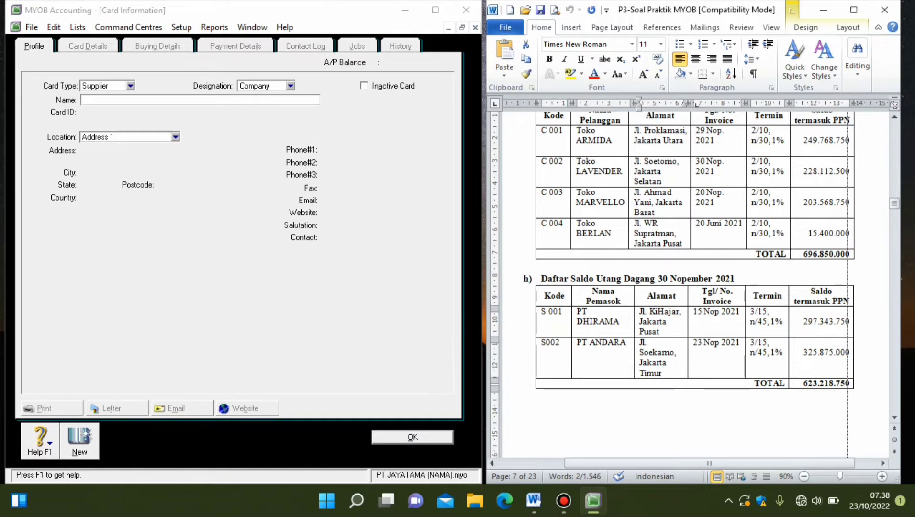
{"action": "left_click", "coordinate": [578, 343]}
{"action": "left_click_drag", "start_coordinate": [578, 342], "coordinate": [626, 343]}
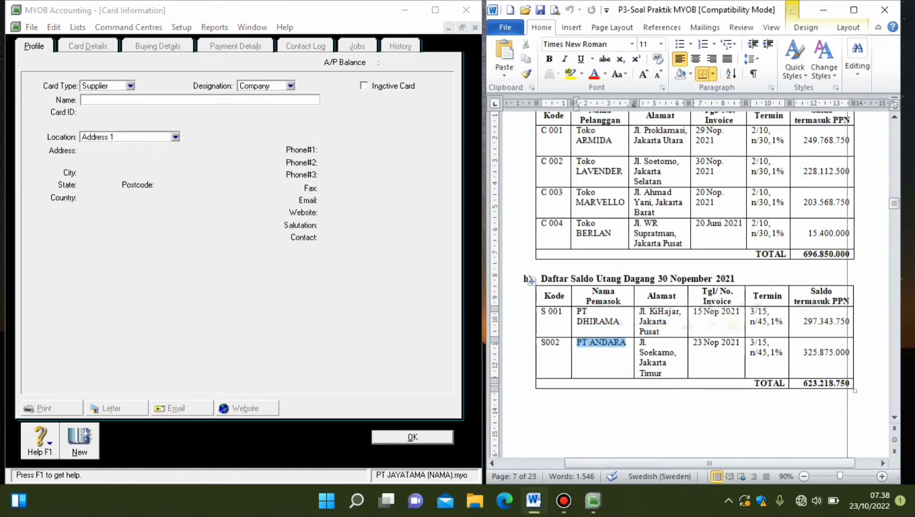
{"action": "key", "text": "ctrl+c"}
{"action": "key", "text": "alt+Tab"}
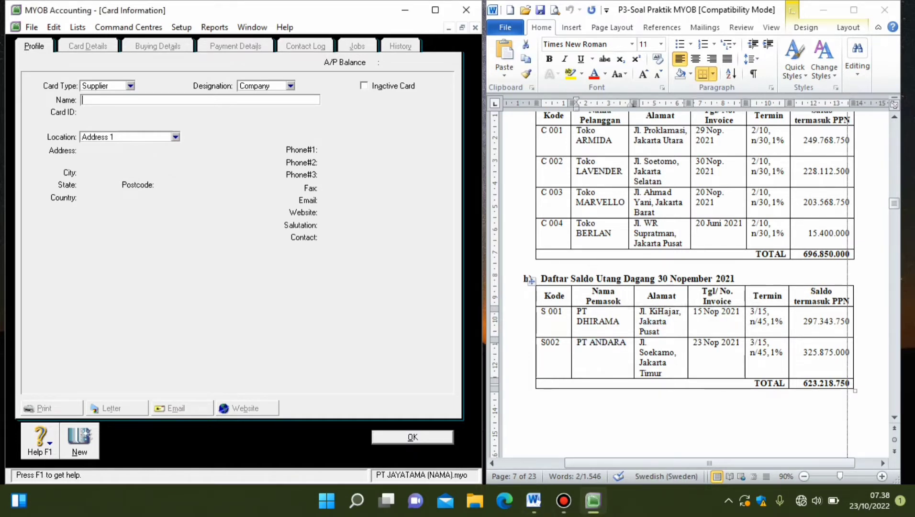
{"action": "key", "text": "ctrl+v"}
{"action": "key", "text": "Tab"}
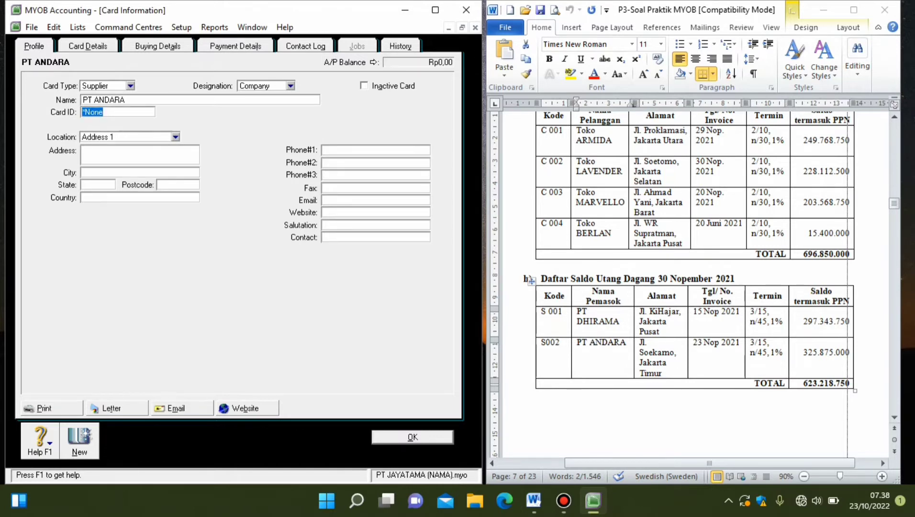
{"action": "type", "text": "S002"}
{"action": "key", "text": "Tab"}
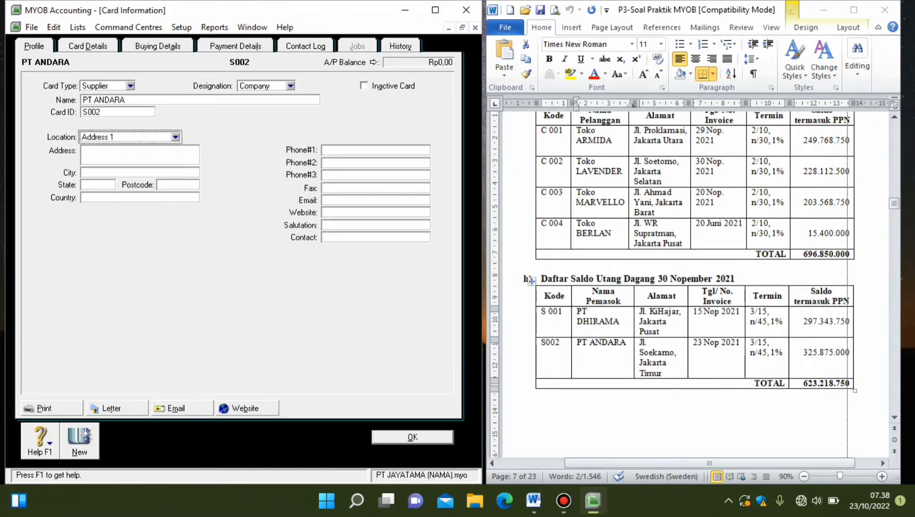
- Copy PT ANDARA's street address from the Word payables table into the Address field of its card
{"action": "key", "text": "Tab"}
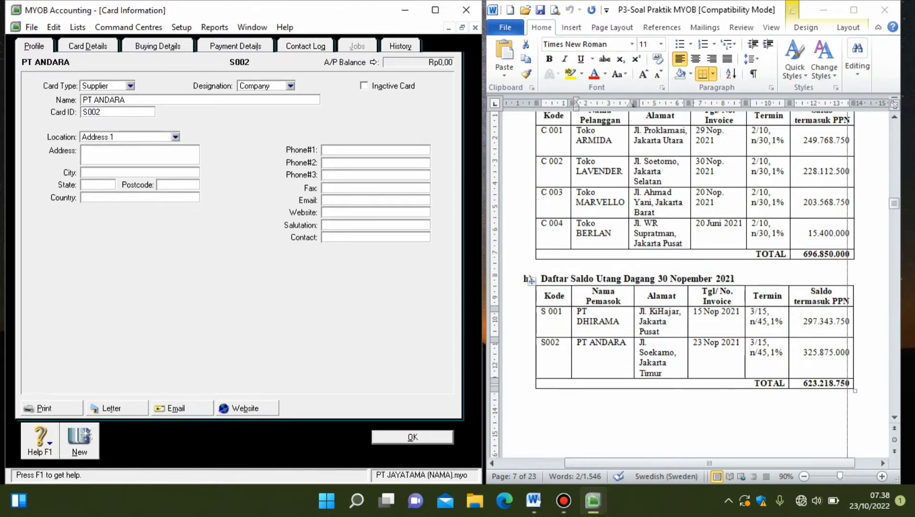
{"action": "key", "text": "alt+Tab"}
{"action": "left_click_drag", "start_coordinate": [640, 343], "coordinate": [674, 352]}
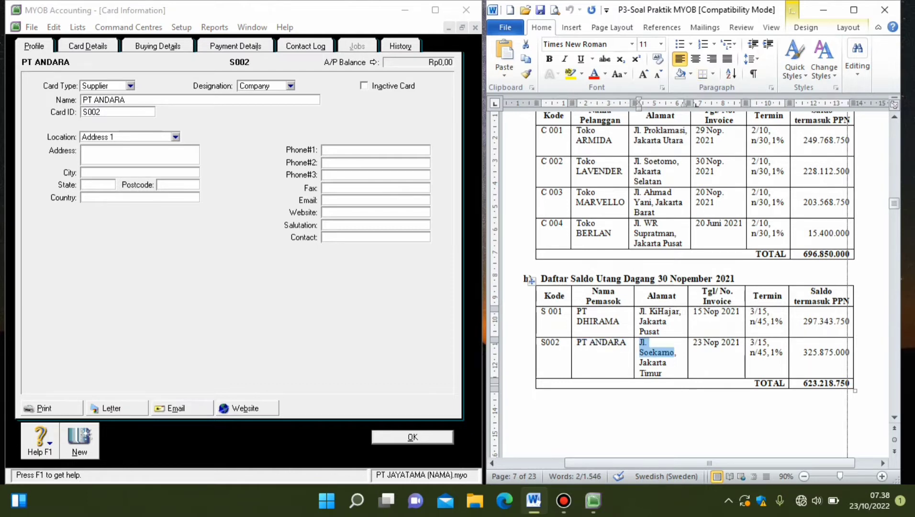
{"action": "key", "text": "alt+Tab"}
{"action": "key", "text": "ctrl+v"}
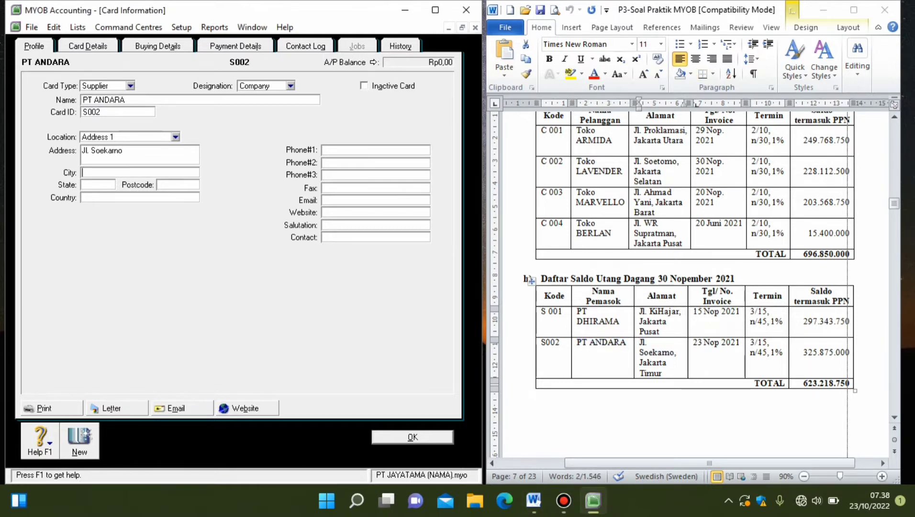
- Copy the city Jakarta Timur from the Word payables table into the City field of PT ANDARA's card
{"action": "key", "text": "alt+Tab"}
{"action": "left_click_drag", "start_coordinate": [640, 362], "coordinate": [662, 373]}
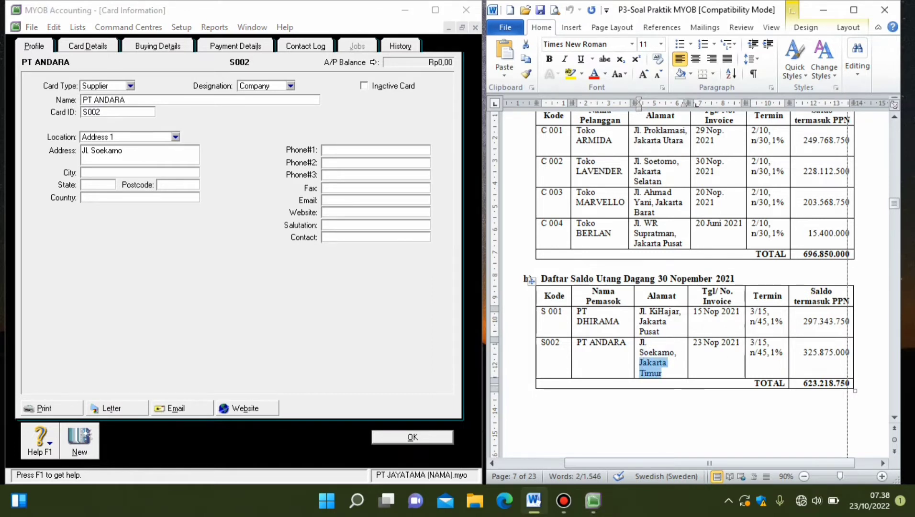
{"action": "key", "text": "alt+Tab"}
{"action": "key", "text": "ctrl+v"}
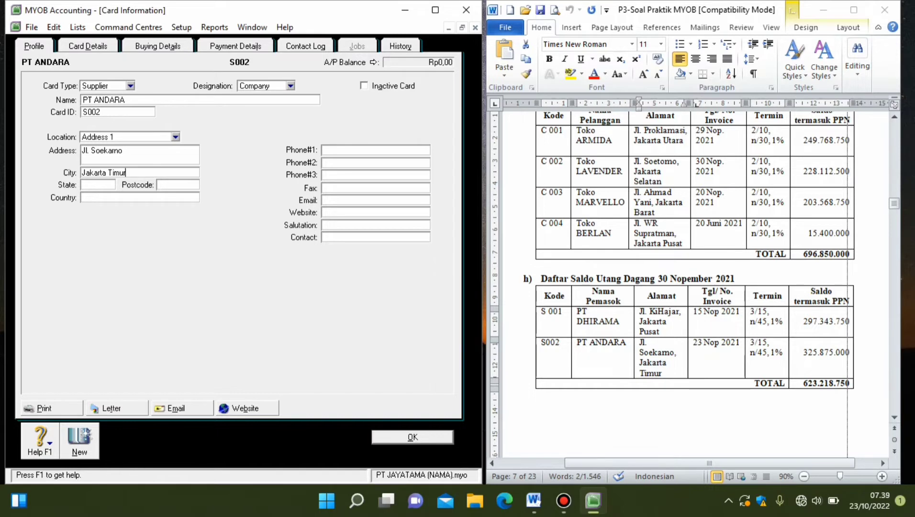
- Set the state to Jakarta and the country to Indonesia on PT ANDARA's card
{"action": "key", "text": "Tab"}
{"action": "type", "text": "Jakarta"}
{"action": "key", "text": "Tab"}
{"action": "key", "text": "Tab"}
{"action": "type", "text": "Indonesia"}
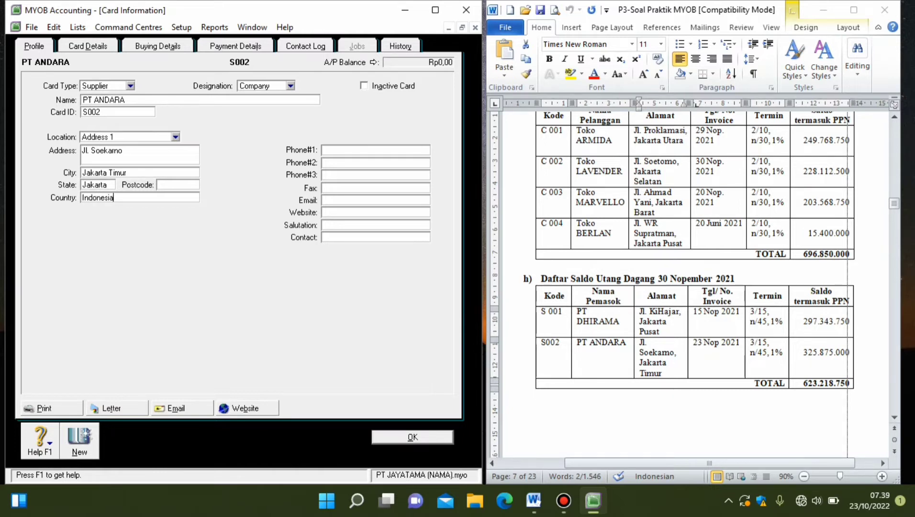
- In PT ANDARA's buying details, set Freight Tax Code to N-T and Payment is Due to In a Given # of Days
{"action": "key", "text": "alt+b"}
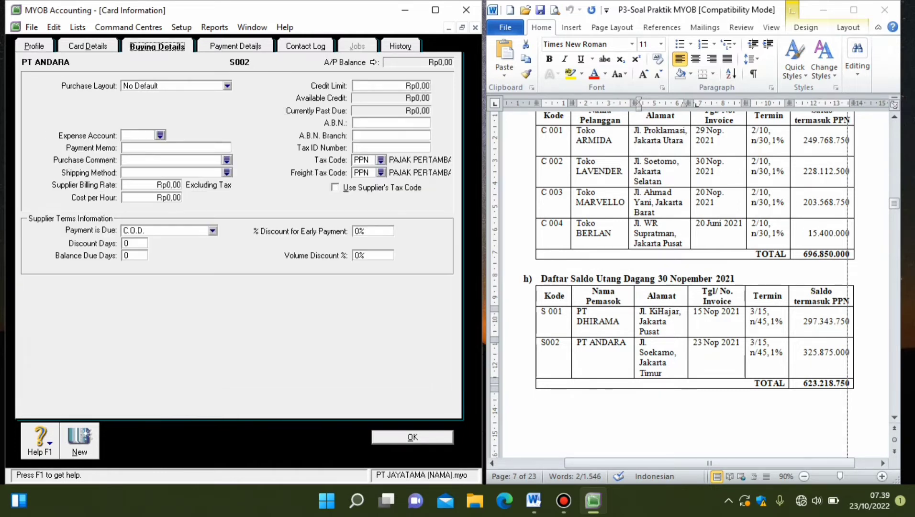
{"action": "left_click", "coordinate": [381, 172]}
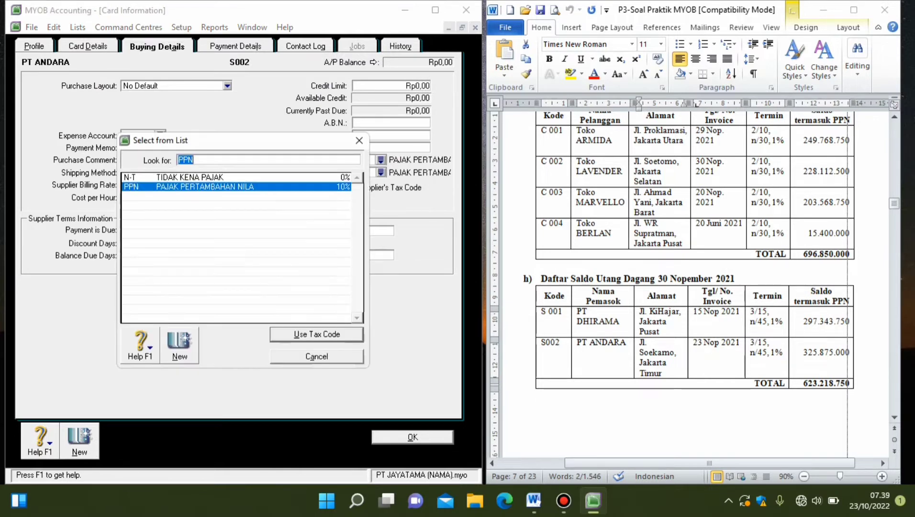
{"action": "double_click", "coordinate": [190, 178]}
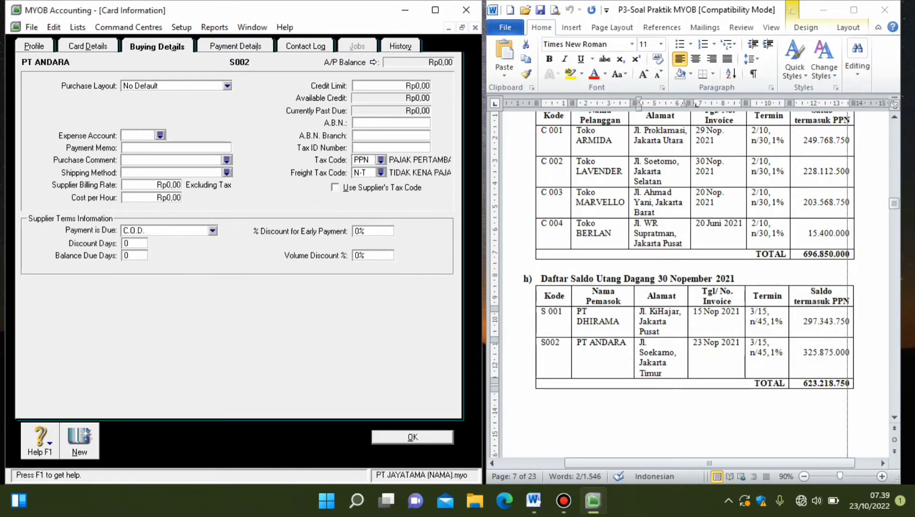
{"action": "left_click", "coordinate": [212, 231]}
{"action": "left_click", "coordinate": [171, 261]}
- Set PT ANDARA's terms to 15 discount days, 45 balance due days and 3% early payment discount, and save the card
{"action": "key", "text": "Tab"}
{"action": "type", "text": "15"}
{"action": "key", "text": "Tab"}
{"action": "type", "text": "4"}
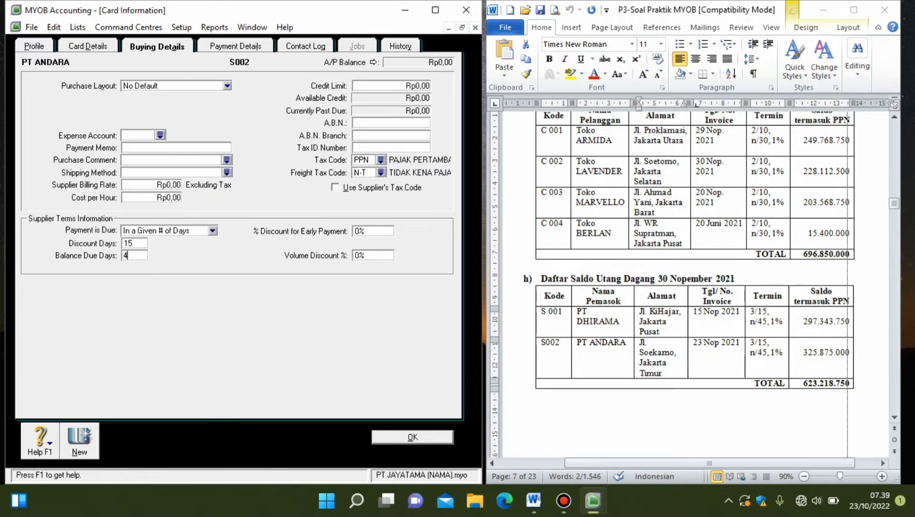
{"action": "type", "text": "5"}
{"action": "key", "text": "Tab"}
{"action": "type", "text": "3"}
{"action": "key", "text": "Tab"}
{"action": "key", "text": "Return"}
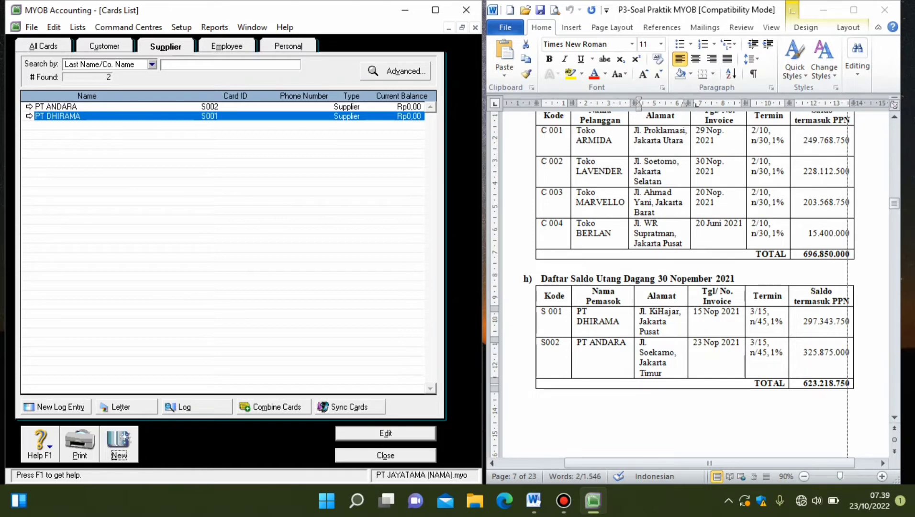
- Check the customer and supplier card lists against the Word tables and close the Cards List
{"action": "scroll", "coordinate": [690, 287], "scroll_direction": "up", "scroll_amount": 1}
{"action": "left_click", "coordinate": [104, 46]}
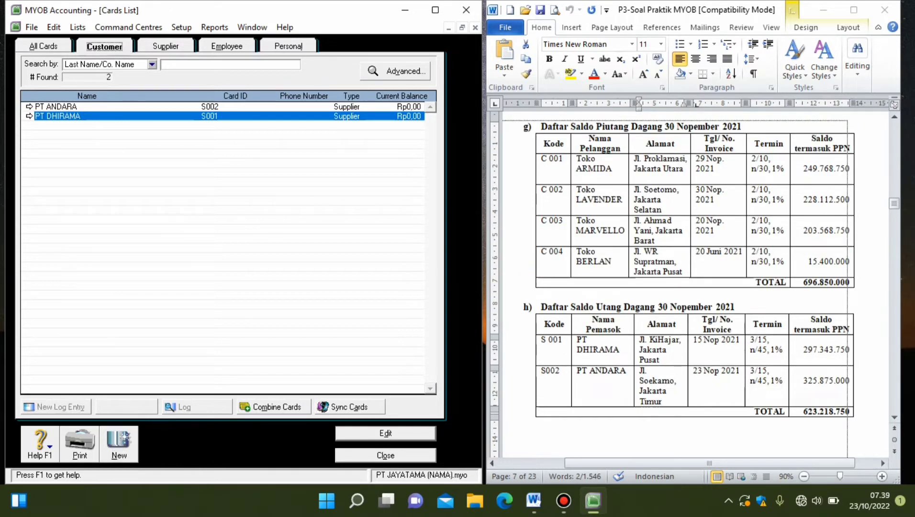
{"action": "left_click", "coordinate": [166, 46]}
{"action": "left_click", "coordinate": [104, 47]}
{"action": "left_click", "coordinate": [166, 47]}
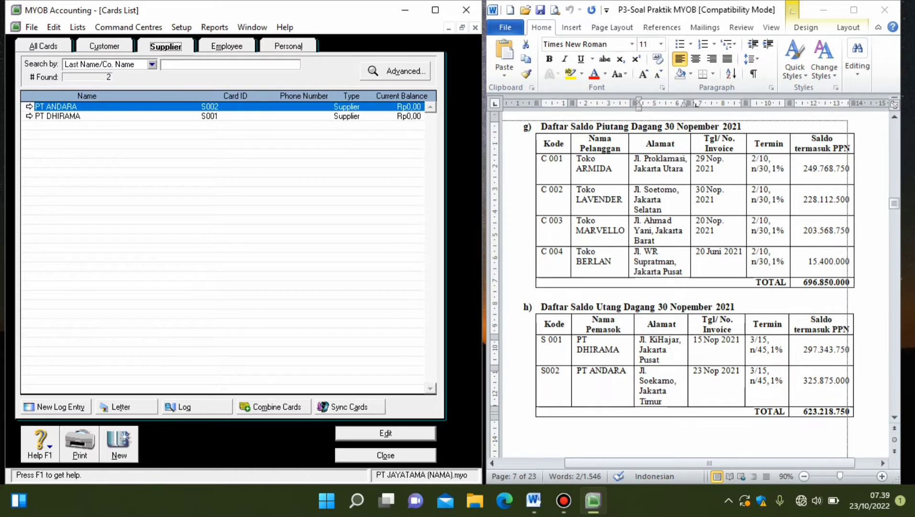
{"action": "left_click", "coordinate": [385, 455]}
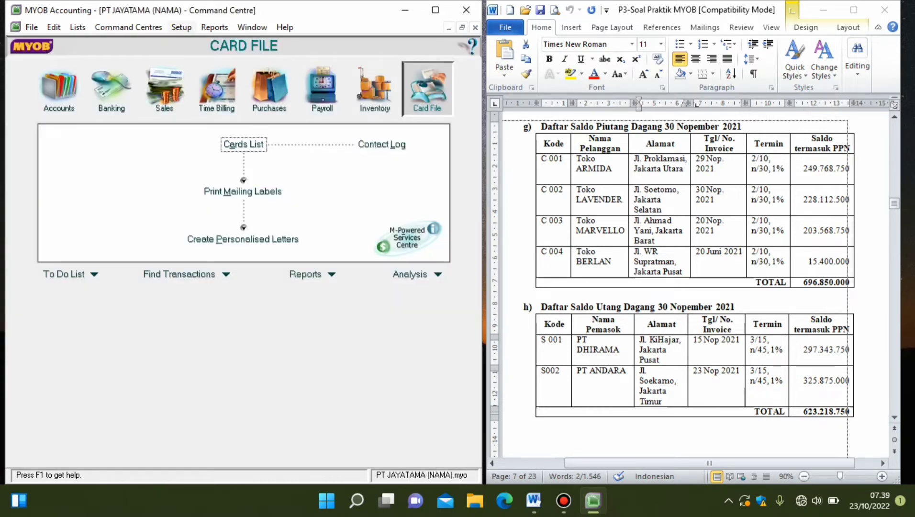
- Open the customer opening balances and start a historical sale for Toko ARMIDA
{"action": "left_click", "coordinate": [181, 27]}
{"action": "mouse_move", "coordinate": [208, 57]}
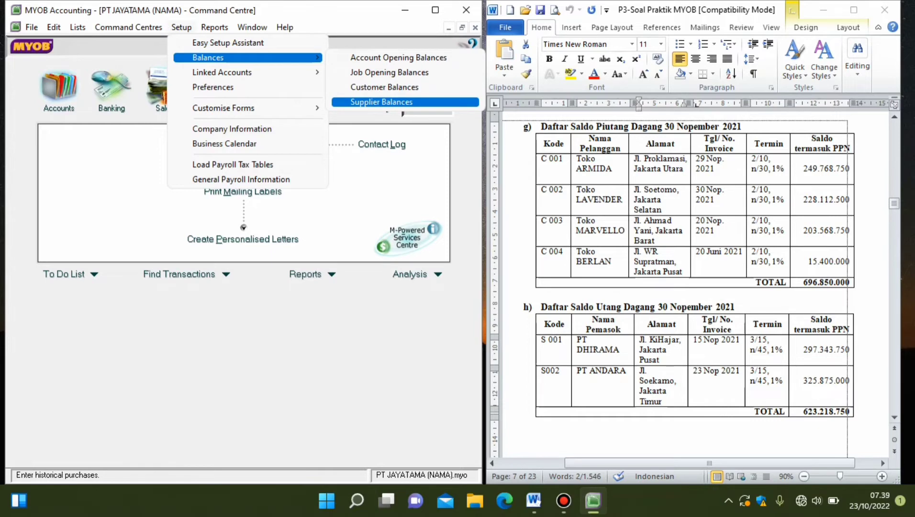
{"action": "key", "text": "Return"}
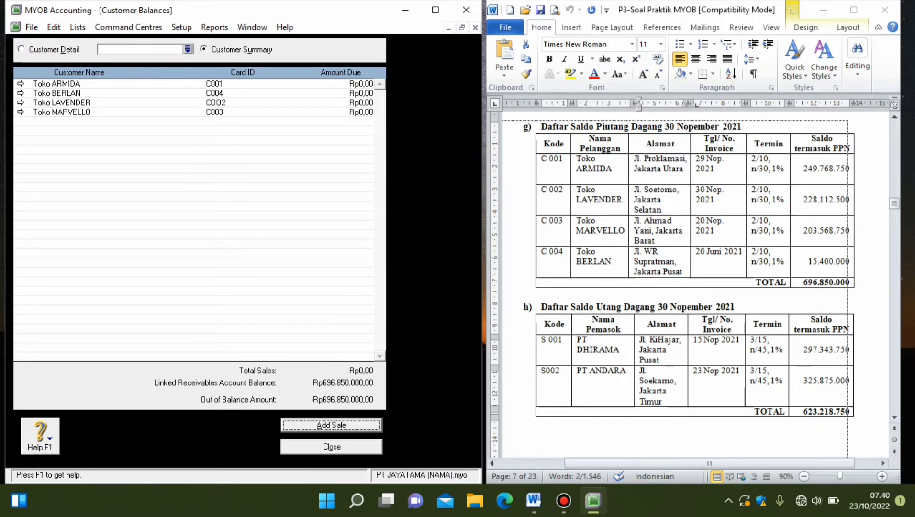
{"action": "left_click", "coordinate": [20, 84]}
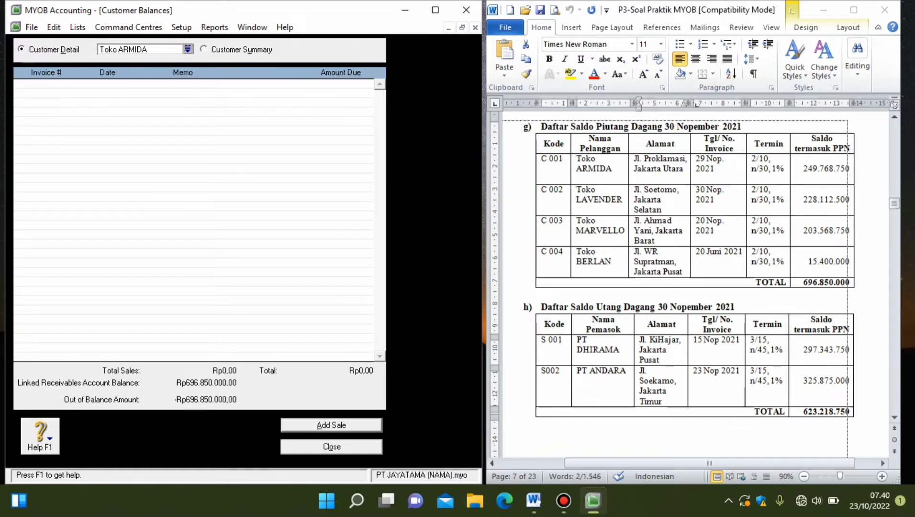
{"action": "key", "text": "alt+a"}
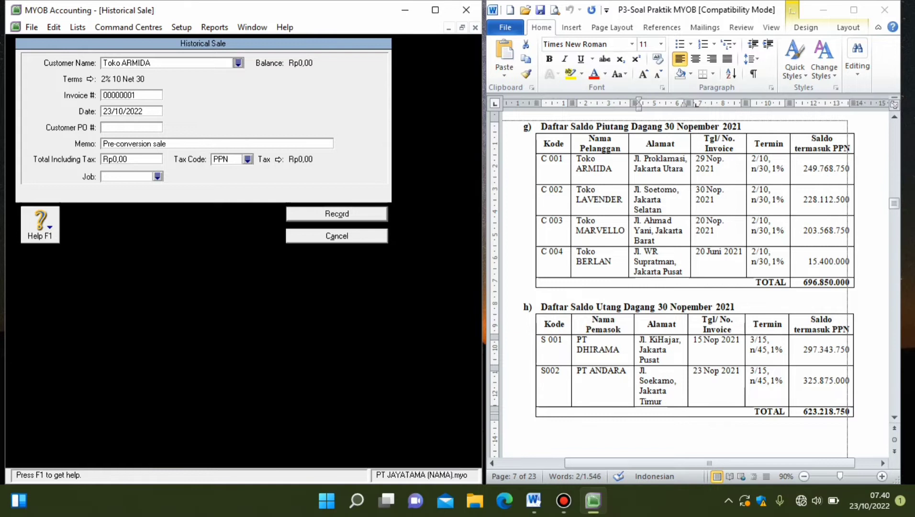
- Accept Toko ARMIDA as the customer and set the historical sale's invoice number to 1
{"action": "key", "text": "Tab"}
{"action": "scroll", "coordinate": [694, 282], "scroll_direction": "down", "scroll_amount": 1}
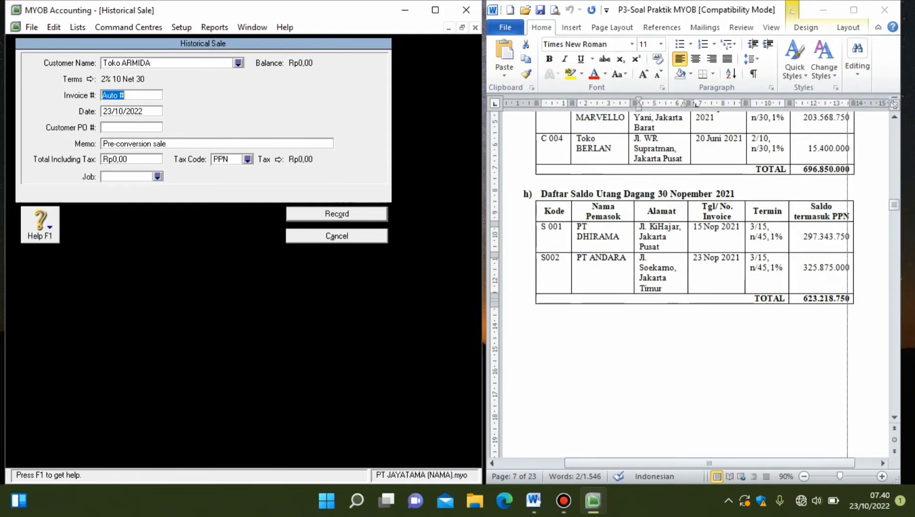
{"action": "scroll", "coordinate": [694, 282], "scroll_direction": "up", "scroll_amount": 12}
{"action": "scroll", "coordinate": [694, 282], "scroll_direction": "down", "scroll_amount": 15}
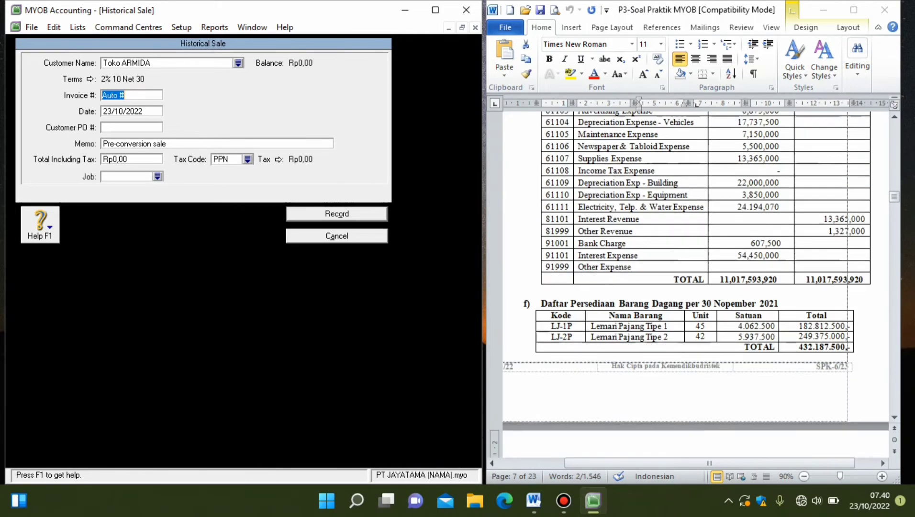
{"action": "scroll", "coordinate": [694, 282], "scroll_direction": "up", "scroll_amount": 8}
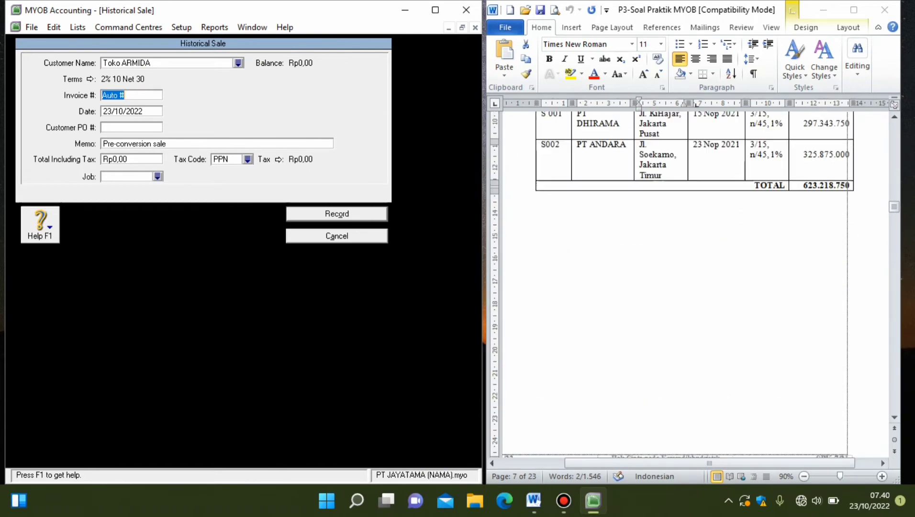
{"action": "type", "text": "1"}
{"action": "key", "text": "Tab"}
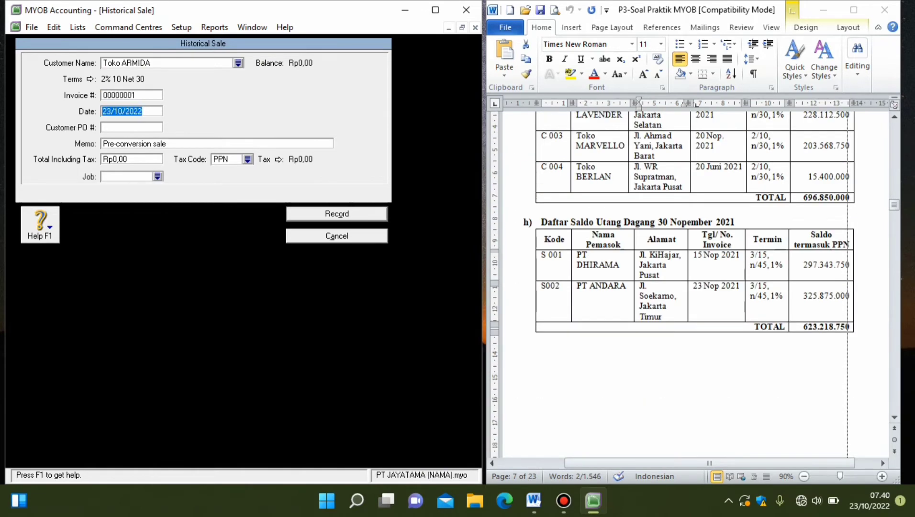
- Set the date of Toko ARMIDA's historical sale to 29/11/2021, as given in the receivables list
{"action": "scroll", "coordinate": [694, 283], "scroll_direction": "up", "scroll_amount": 2}
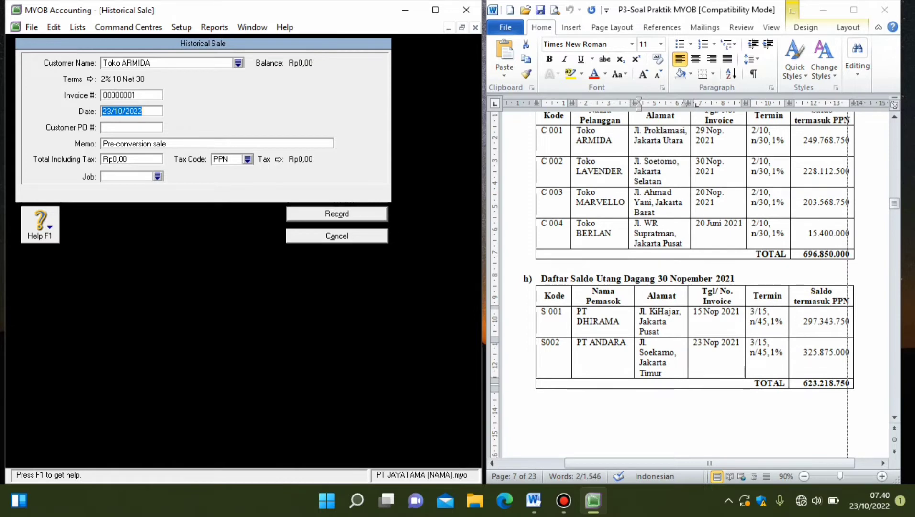
{"action": "scroll", "coordinate": [694, 282], "scroll_direction": "up", "scroll_amount": 1}
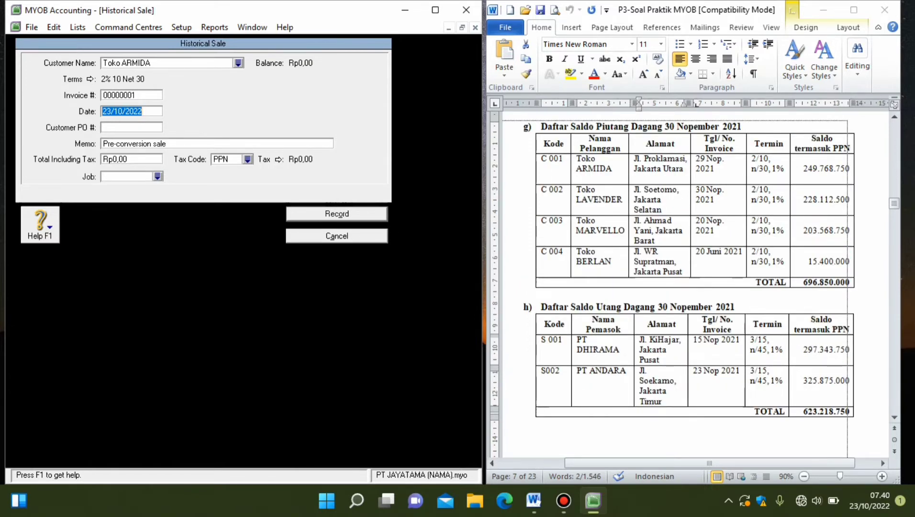
{"action": "type", "text": "29/10/2022"}
{"action": "left_click", "coordinate": [123, 111]}
{"action": "key", "text": "BackSpace"}
{"action": "type", "text": "1"}
{"action": "key", "text": "BackSpace"}
{"action": "type", "text": "1"}
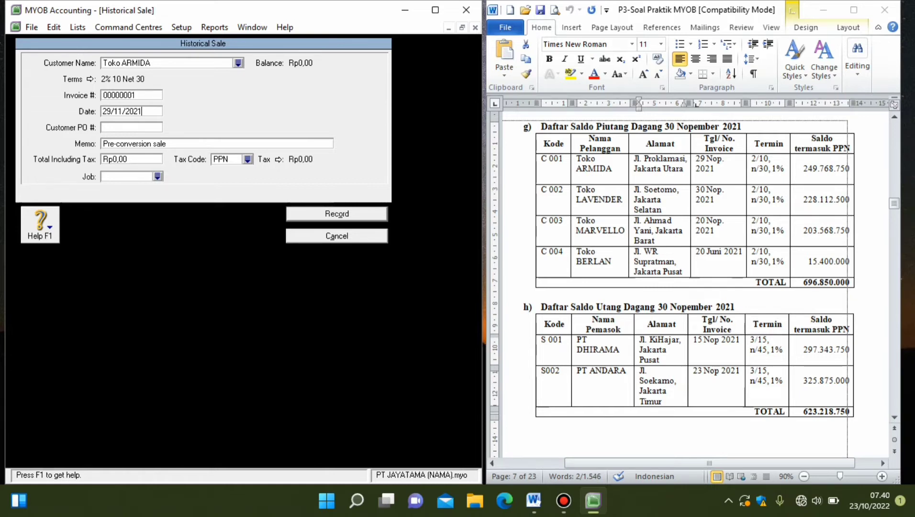
- Enter the memo "Saldo Awal Piutang" and a tax-inclusive total of 249768750 for Toko ARMIDA's sale
{"action": "key", "text": "Tab"}
{"action": "key", "text": "Tab"}
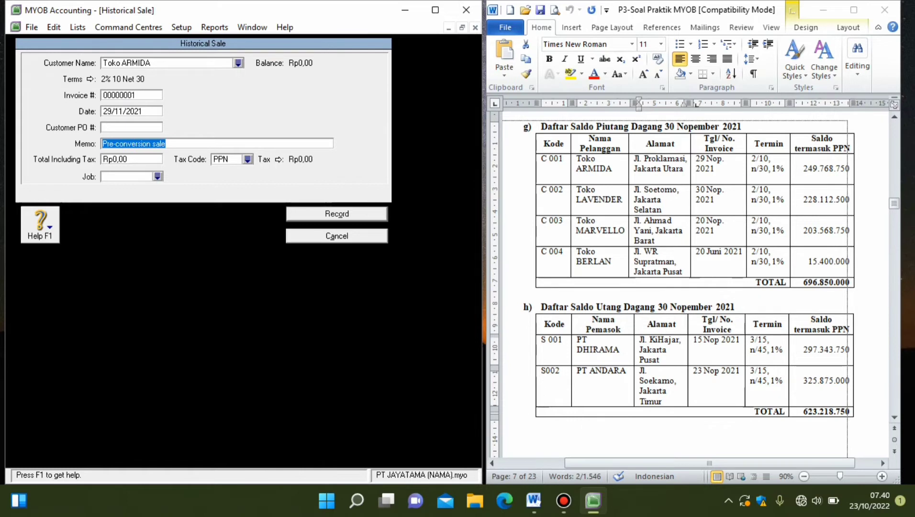
{"action": "type", "text": "Sa"}
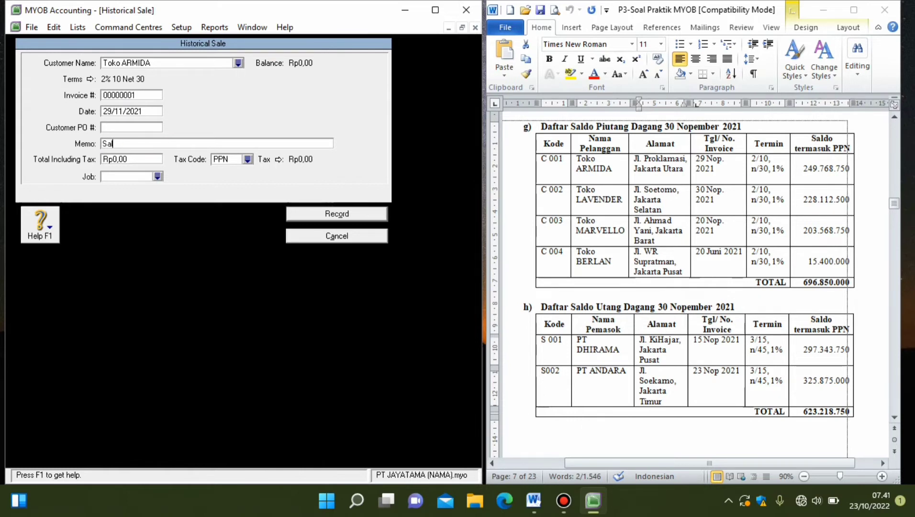
{"action": "type", "text": "ldo Awal Piutang"}
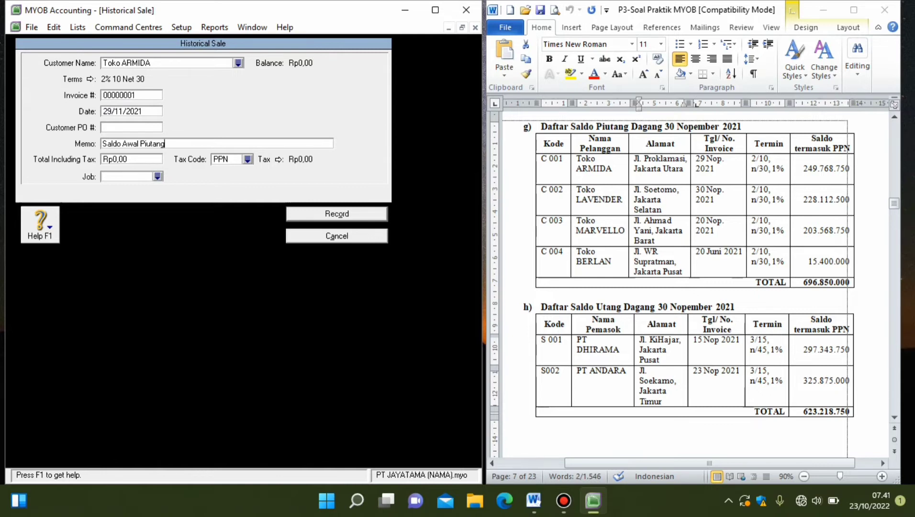
{"action": "key", "text": "Tab"}
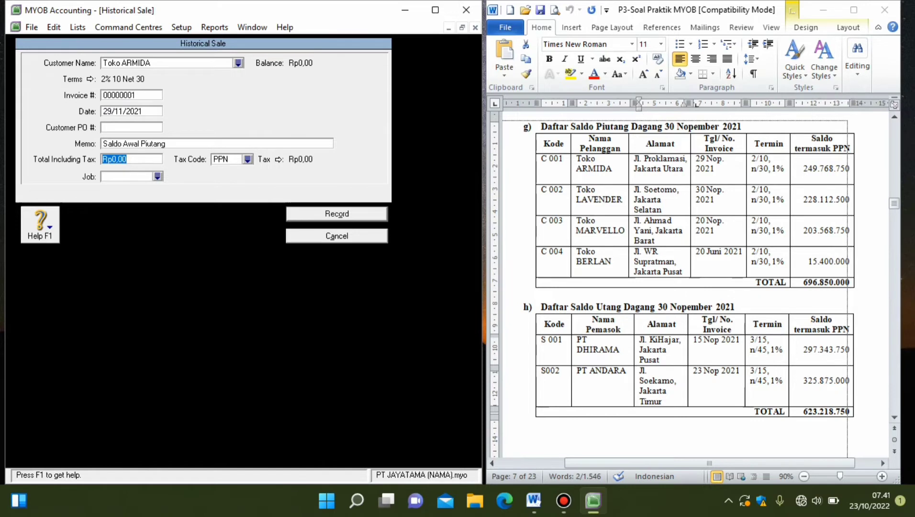
{"action": "type", "text": "249768"}
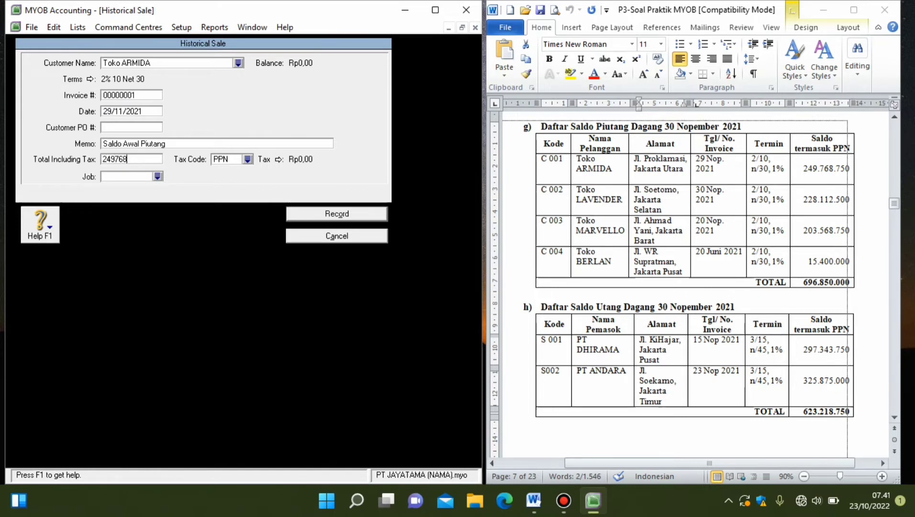
{"action": "type", "text": "750"}
{"action": "key", "text": "Tab"}
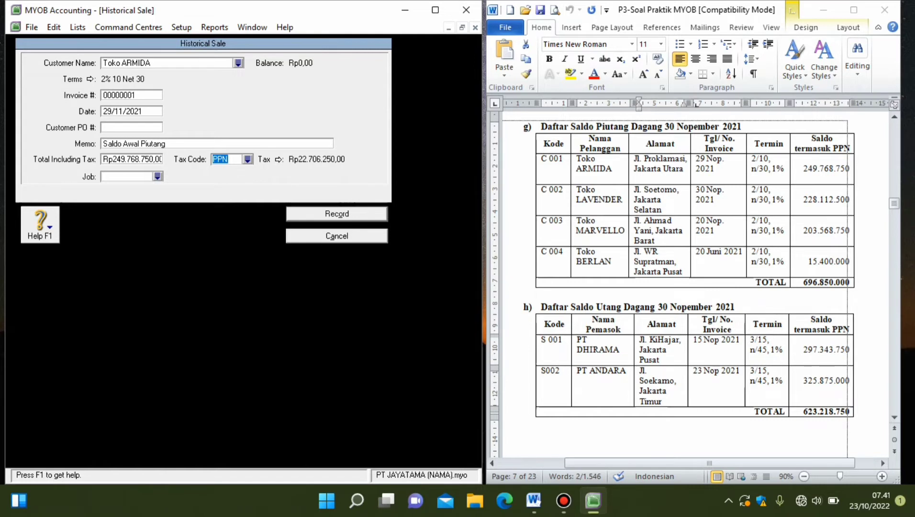
- Change the tax code of Toko ARMIDA's historical sale to N-T and record the sale
{"action": "left_click", "coordinate": [248, 160]}
{"action": "double_click", "coordinate": [194, 177]}
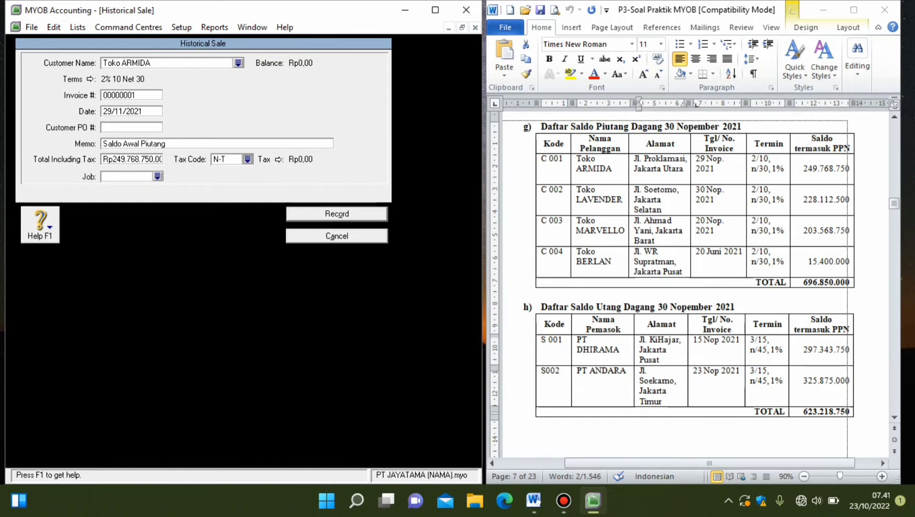
{"action": "key", "text": "Return"}
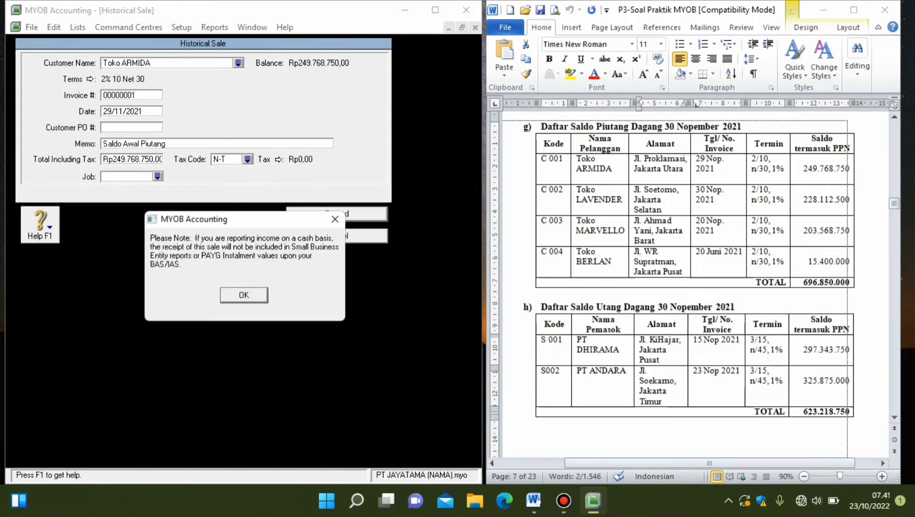
{"action": "key", "text": "Return"}
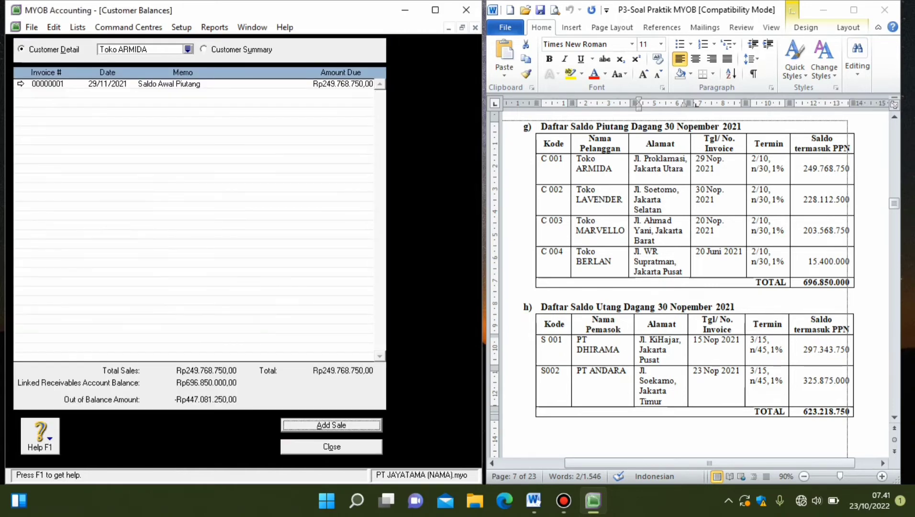
- Switch the customer balances to Toko LAVENDER and start a historical sale for it
{"action": "key", "text": "Return"}
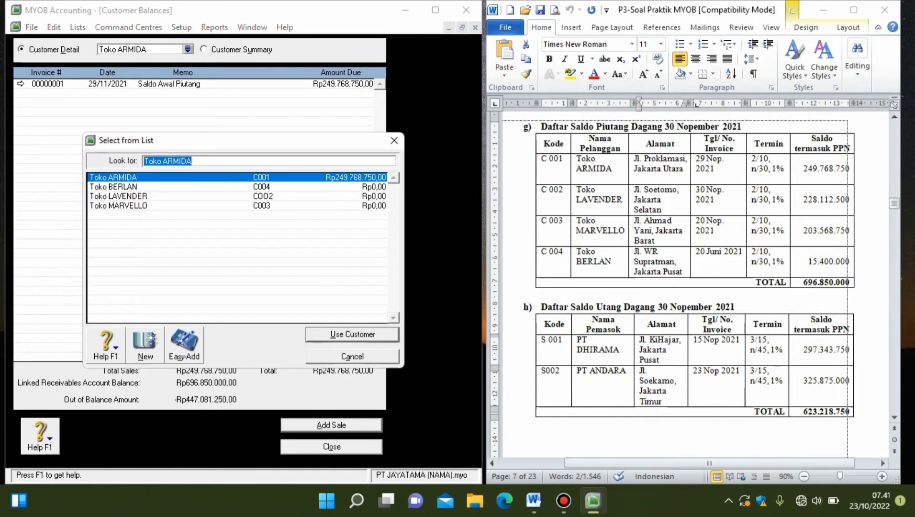
{"action": "double_click", "coordinate": [119, 196]}
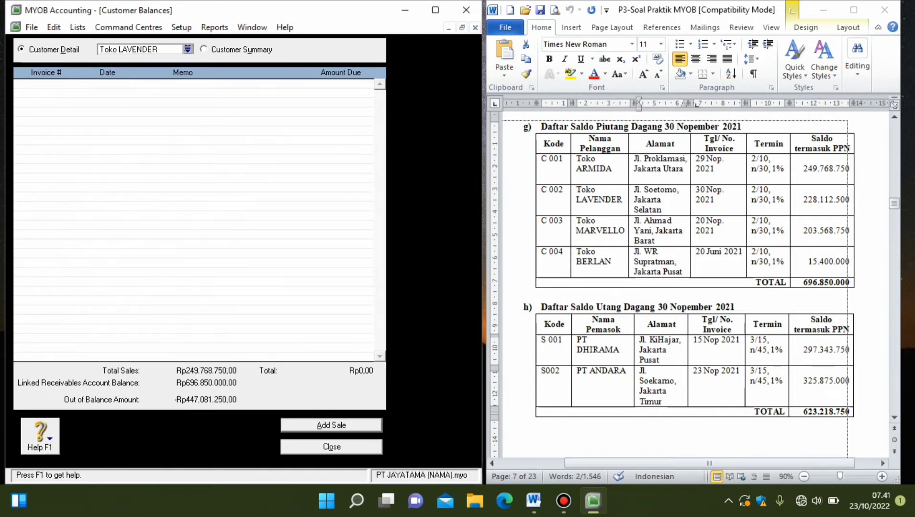
{"action": "key", "text": "Return"}
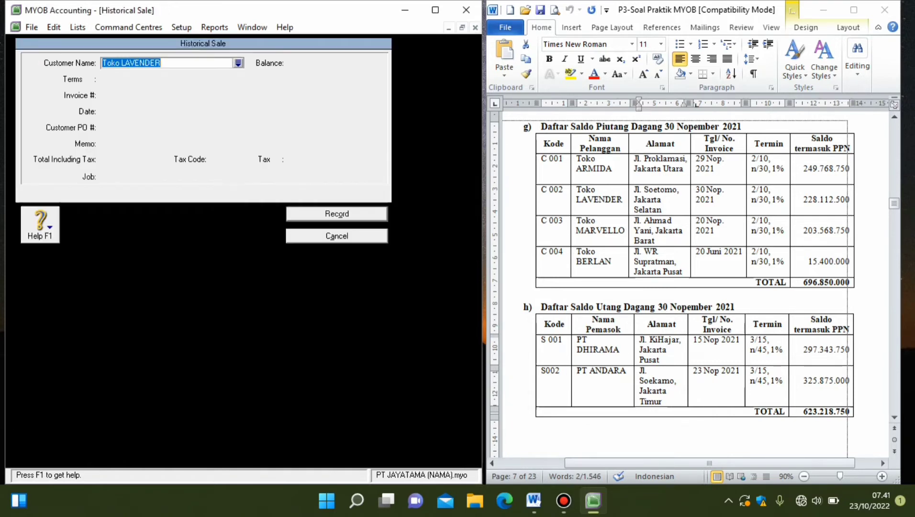
{"action": "key", "text": "Tab"}
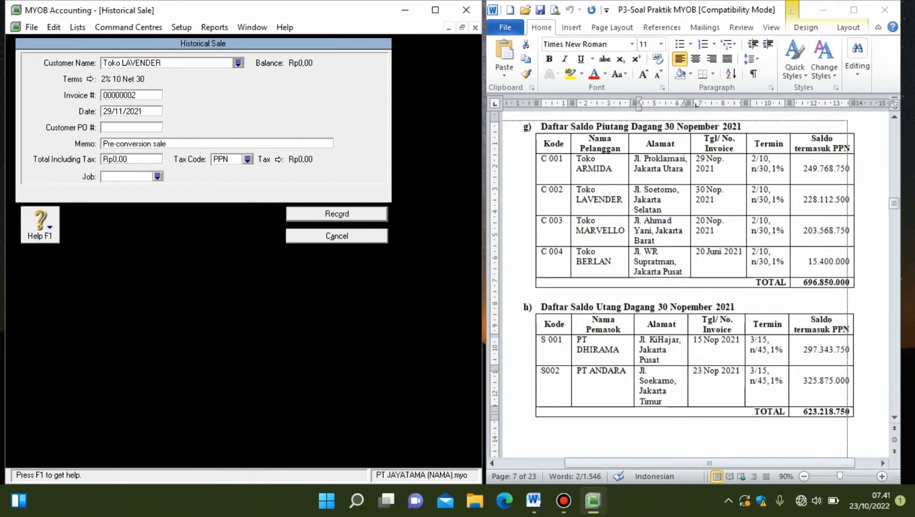
- Keep the automatic invoice number and date Toko LAVENDER's historical sale 30/11/2021
{"action": "key", "text": "Tab"}
{"action": "key", "text": "Tab"}
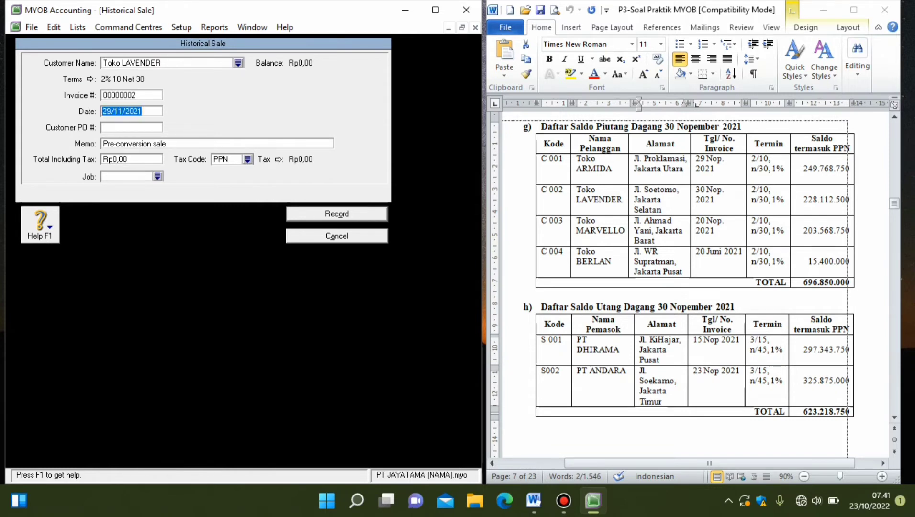
{"action": "left_click", "coordinate": [111, 112]}
{"action": "key", "text": "BackSpace"}
{"action": "key", "text": "BackSpace"}
{"action": "type", "text": "30"}
- Enter the memo "Saldo Awal Piutang" and a tax-inclusive total of 228112500 for Toko LAVENDER's sale
{"action": "key", "text": "Tab"}
{"action": "key", "text": "Tab"}
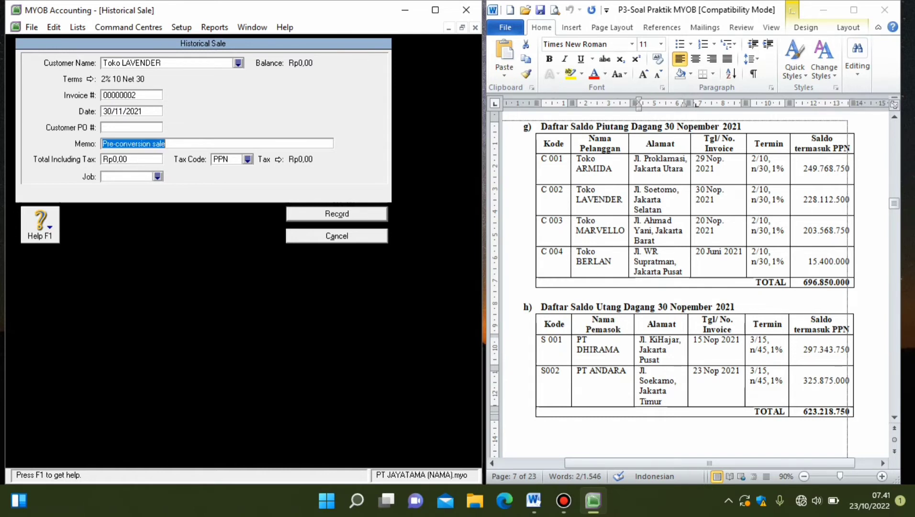
{"action": "type", "text": "Saldo Aw"}
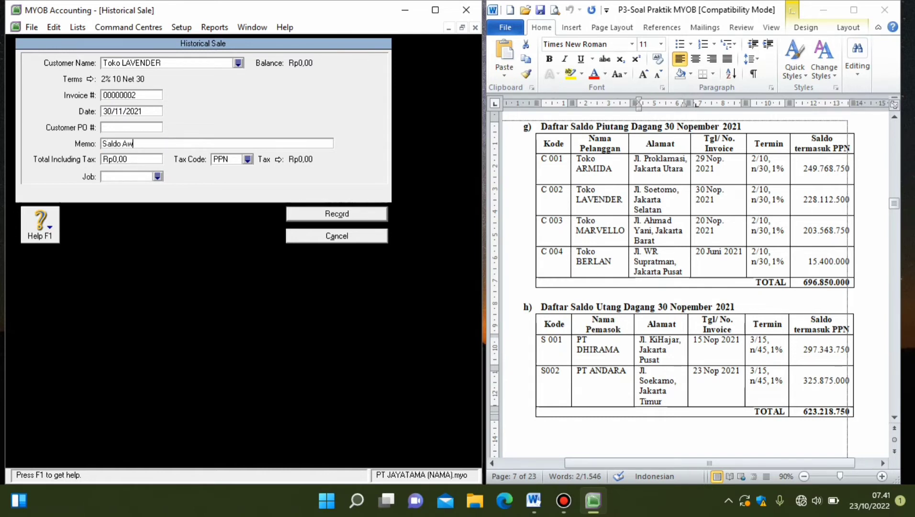
{"action": "type", "text": "al Piutang"}
{"action": "key", "text": "Tab"}
{"action": "type", "text": "22"}
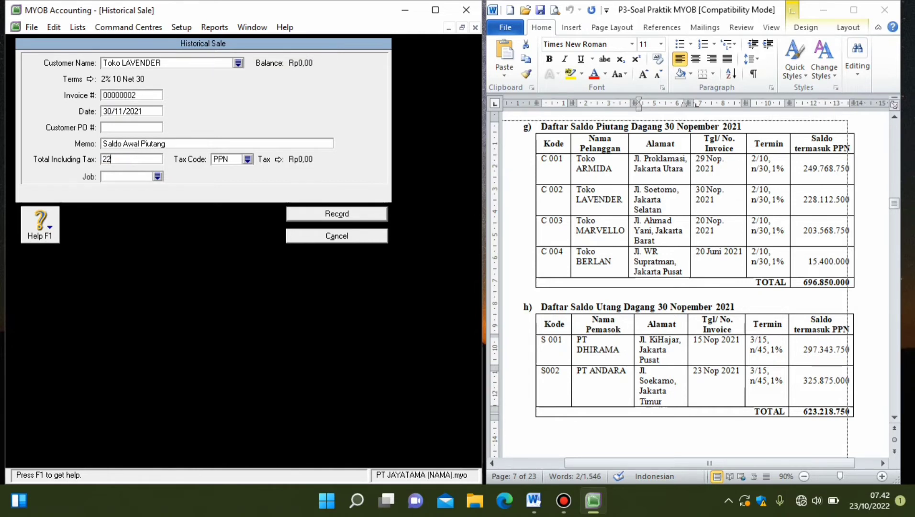
{"action": "type", "text": "8112500"}
{"action": "key", "text": "Tab"}
- Change the tax code of Toko LAVENDER's historical sale to N-T and record the sale
{"action": "double_click", "coordinate": [236, 176]}
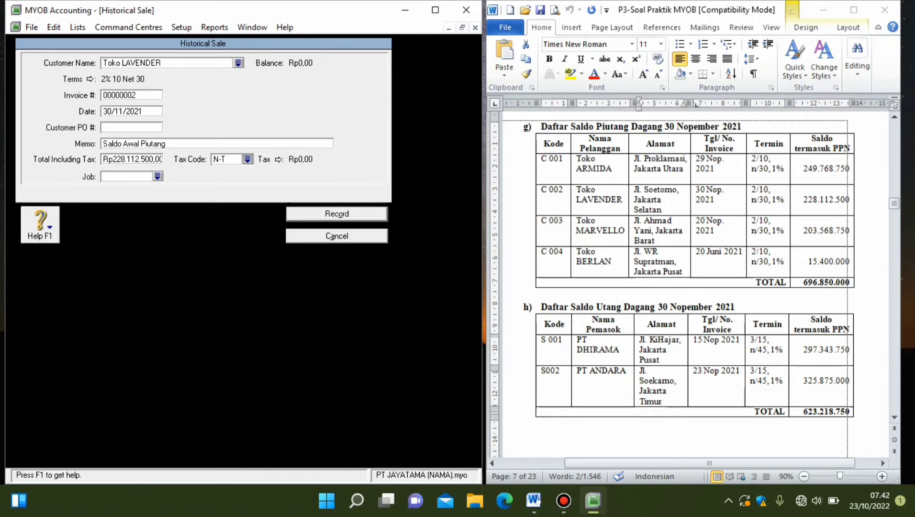
{"action": "key", "text": "Return"}
{"action": "key", "text": "Return"}
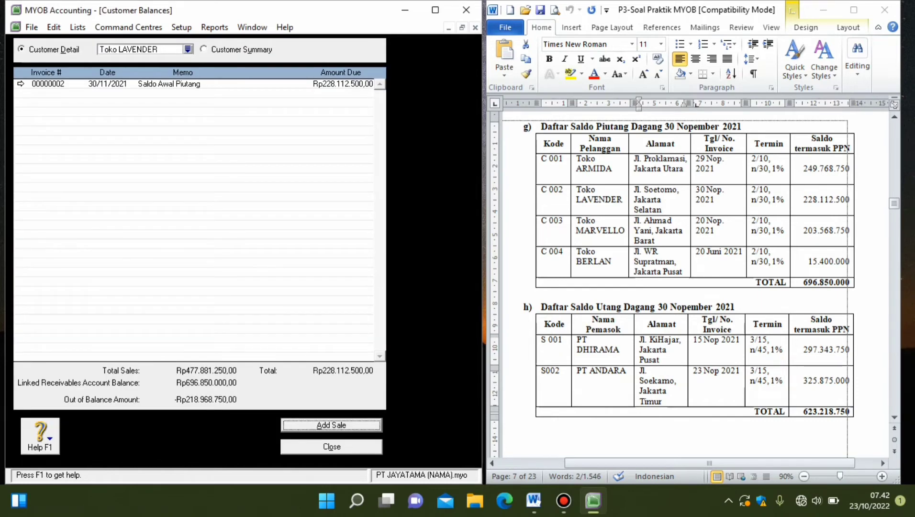
- Switch the customer balances to Toko MARVELLO and start a historical sale for it
{"action": "left_click", "coordinate": [187, 50]}
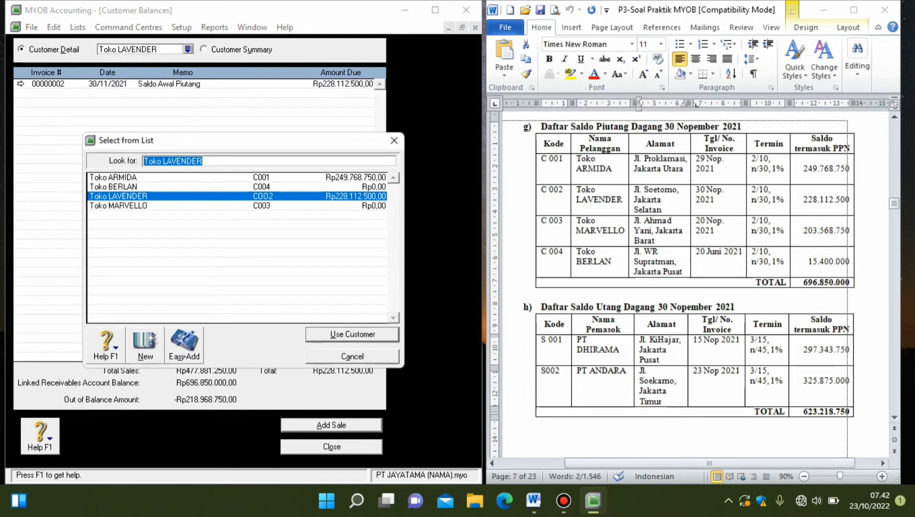
{"action": "key", "text": "Down"}
{"action": "key", "text": "Return"}
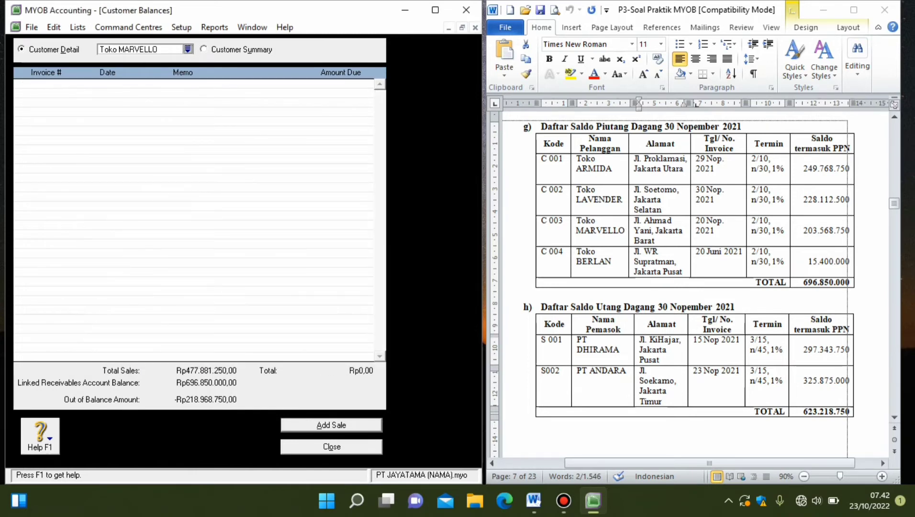
{"action": "key", "text": "Return"}
{"action": "key", "text": "Tab"}
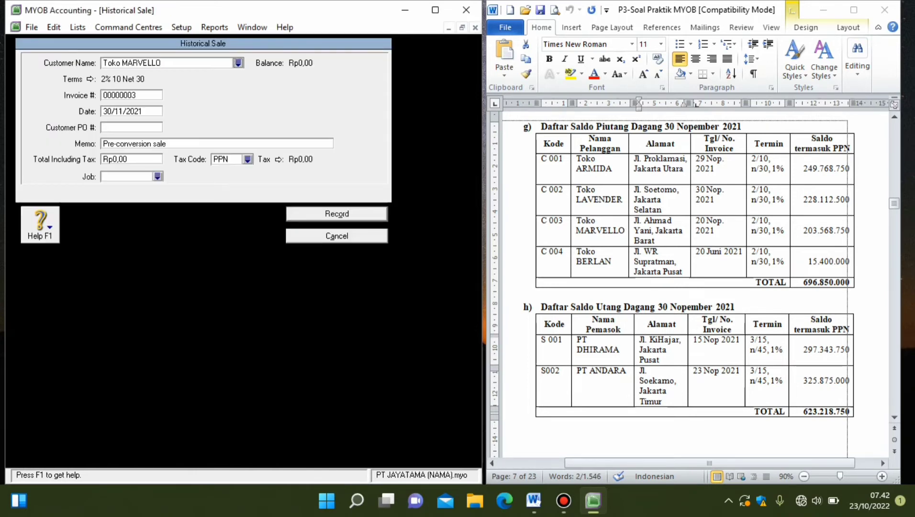
- Set the date of Toko MARVELLO's historical sale to 20/11/2021
{"action": "key", "text": "Tab"}
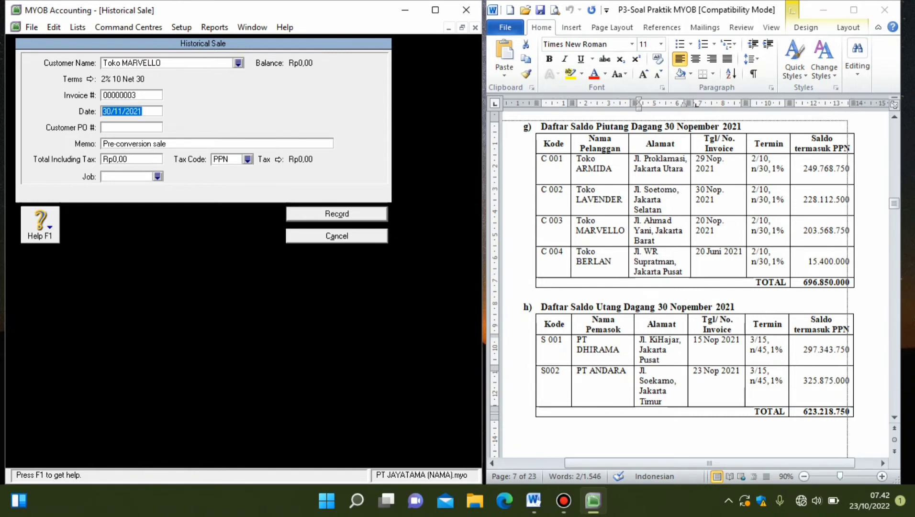
{"action": "left_click", "coordinate": [110, 111]}
{"action": "key", "text": "BackSpace"}
{"action": "key", "text": "BackSpace"}
{"action": "type", "text": "20"}
{"action": "key", "text": "Tab"}
{"action": "key", "text": "Tab"}
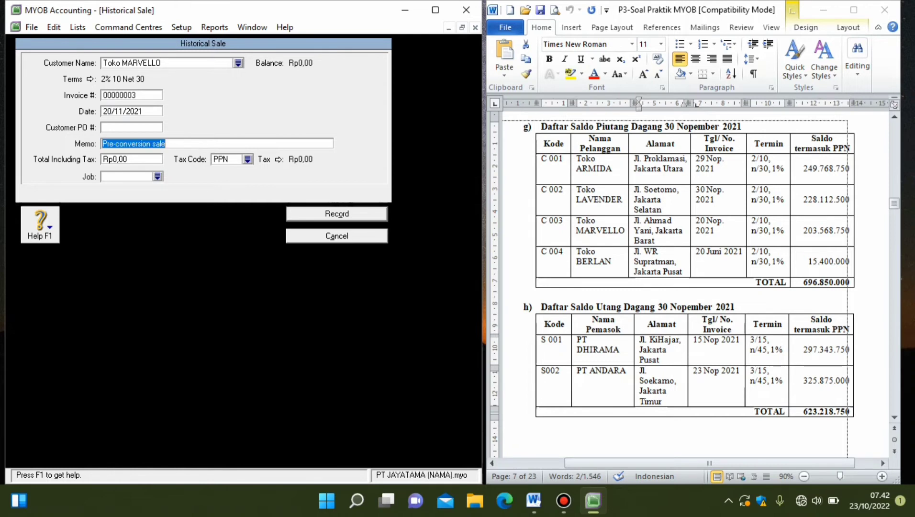
- Enter the memo "Saldo Awal Piutang" and a tax-inclusive total of 203568750 for Toko MARVELLO's historical sale
{"action": "type", "text": "Saldo "}
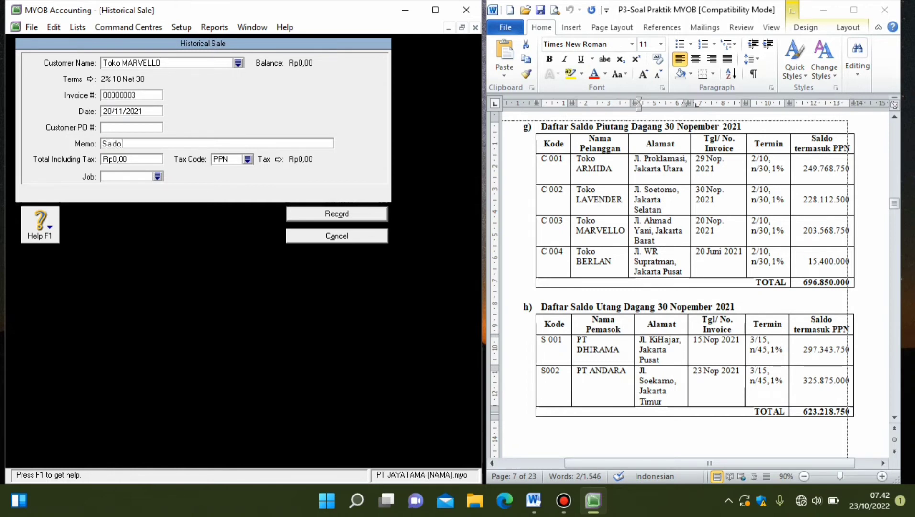
{"action": "type", "text": "Awal Piutang"}
{"action": "key", "text": "Tab"}
{"action": "type", "text": "20"}
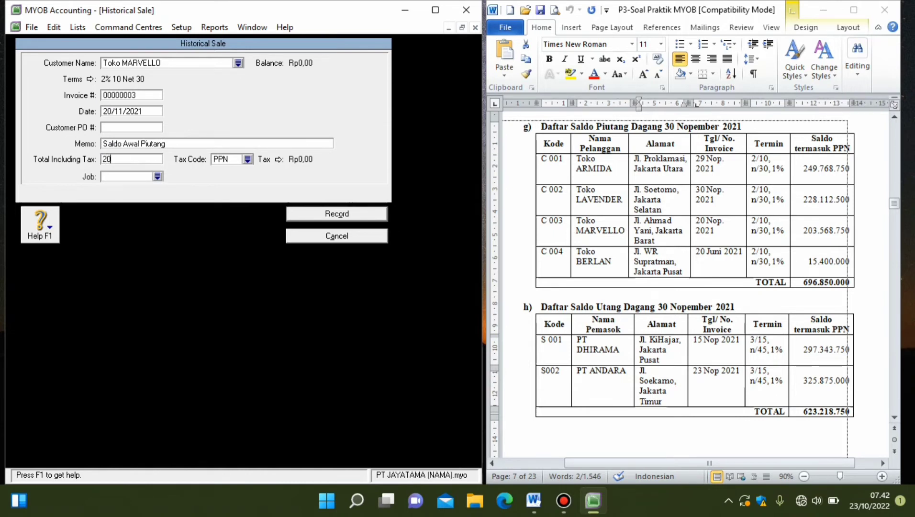
{"action": "type", "text": "3568750"}
- Change the tax code of Toko MARVELLO's historical sale to N-T and record the sale
{"action": "left_click", "coordinate": [248, 159]}
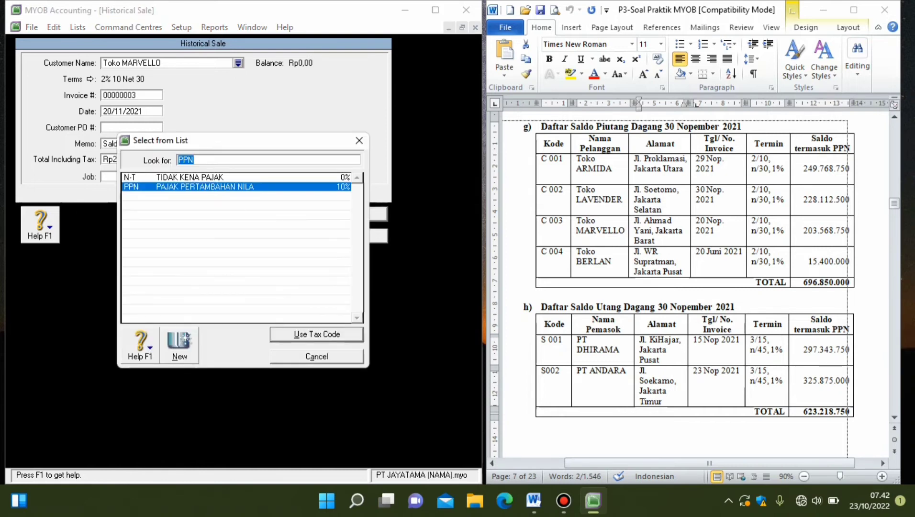
{"action": "key", "text": "Escape"}
{"action": "key", "text": "Return"}
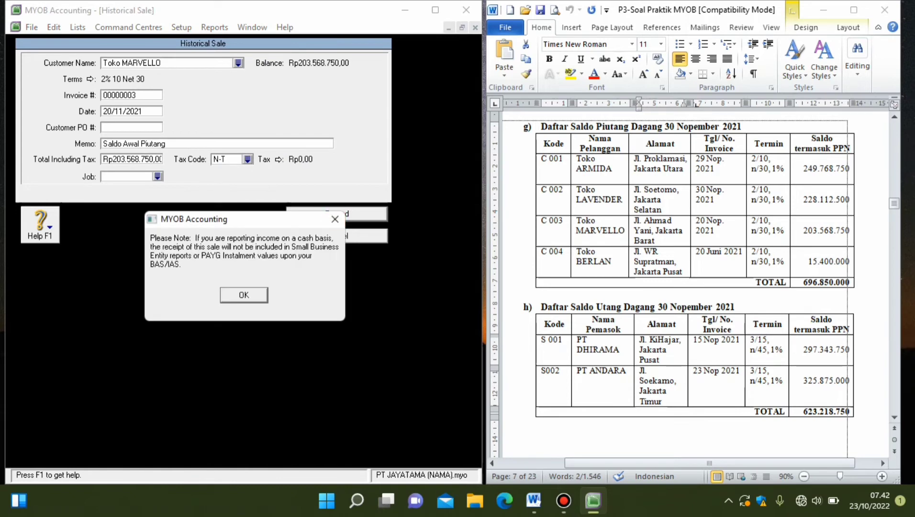
{"action": "key", "text": "Return"}
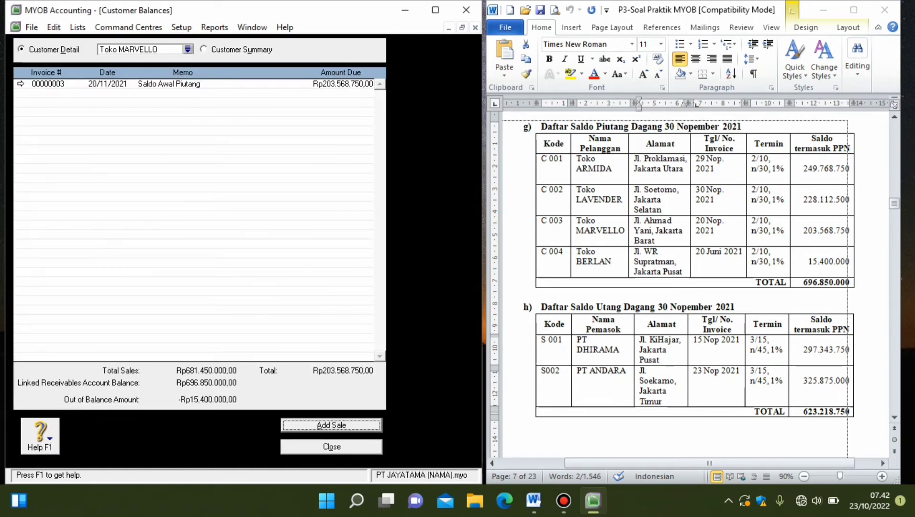
- Switch the customer balances to Toko BERLAN and start a historical sale for it
{"action": "left_click", "coordinate": [188, 49]}
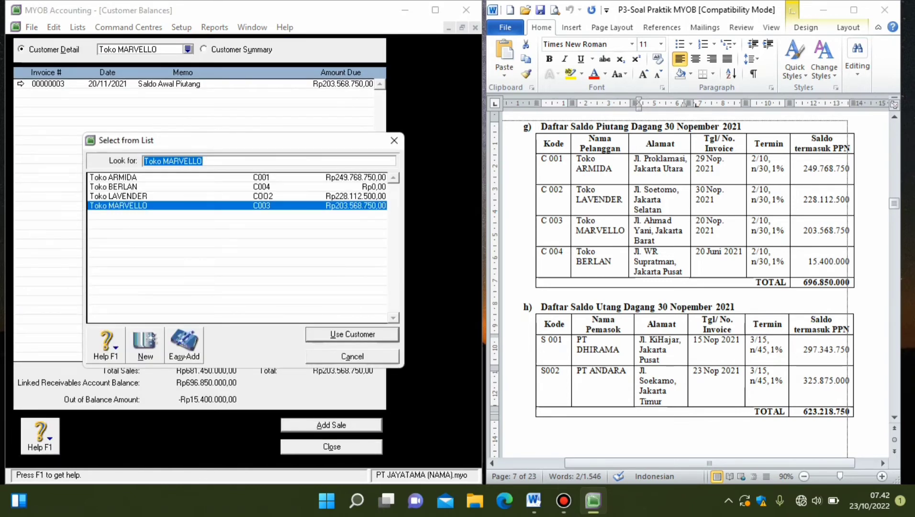
{"action": "double_click", "coordinate": [114, 187]}
{"action": "left_click", "coordinate": [331, 425]}
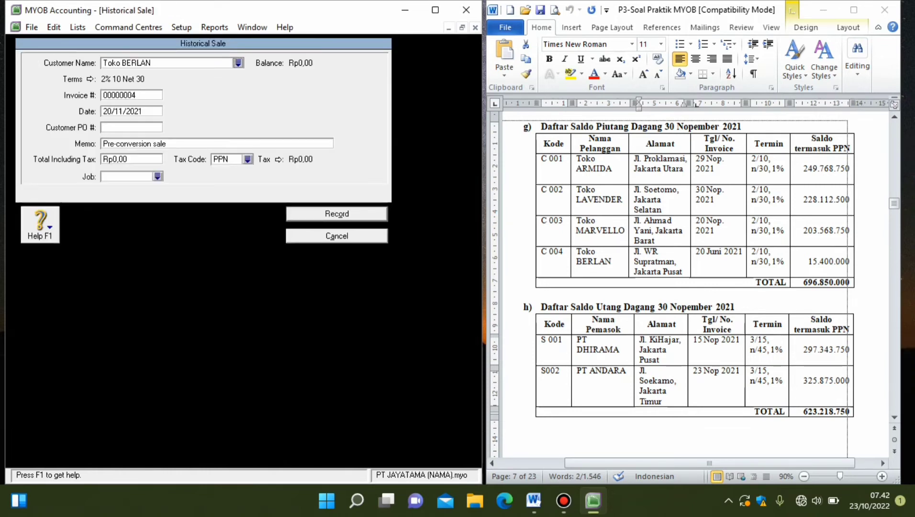
- Set the date of Toko BERLAN's historical sale to 20/06/2021
{"action": "key", "text": "Tab"}
{"action": "key", "text": "Tab"}
{"action": "left_click", "coordinate": [110, 111]}
{"action": "key", "text": "BackSpace"}
{"action": "key", "text": "BackSpace"}
{"action": "type", "text": "06"}
{"action": "key", "text": "Tab"}
{"action": "key", "text": "Tab"}
- Enter the memo "Saldo Awal Piutang" and a tax-inclusive total of 15400000 for Toko BERLAN's historical sale
{"action": "type", "text": "Saldo Awa"}
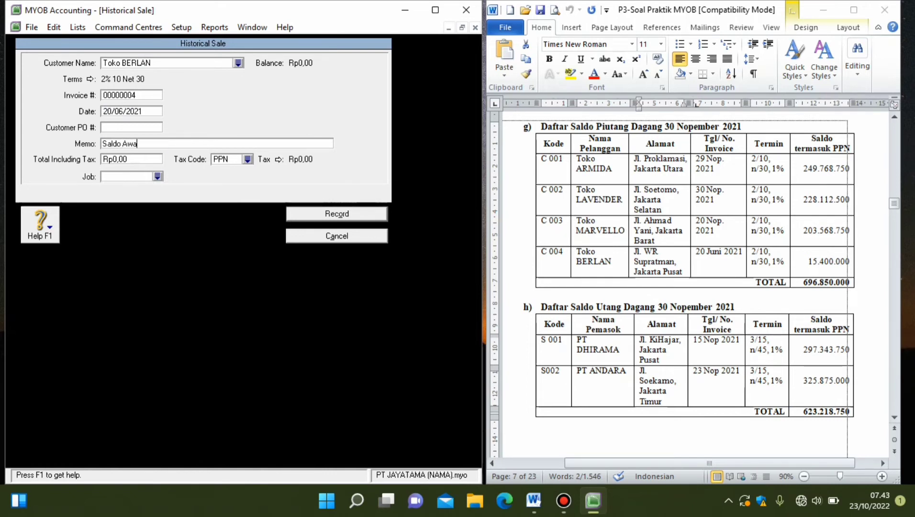
{"action": "type", "text": "l Piutang"}
{"action": "key", "text": "Tab"}
{"action": "type", "text": "1"}
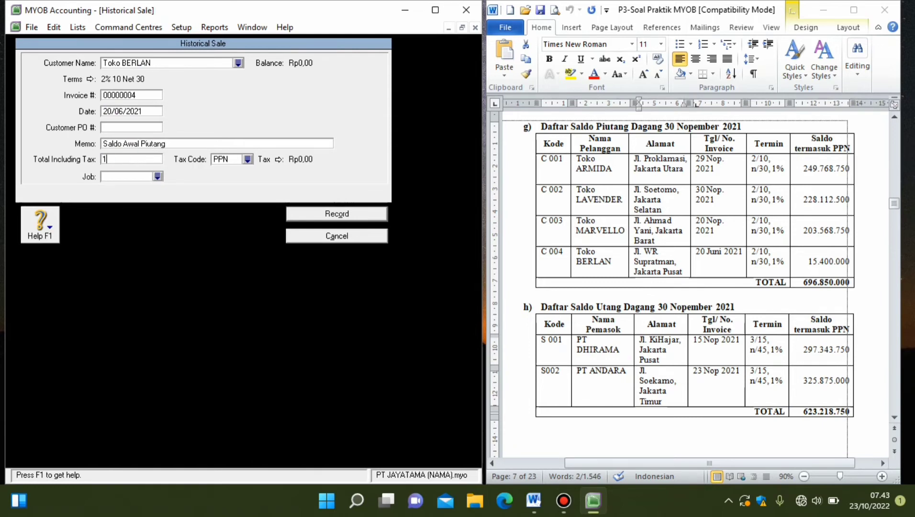
{"action": "type", "text": "5400000"}
- Change the tax code of Toko BERLAN's historical sale to N-T and record the sale
{"action": "left_click", "coordinate": [247, 160]}
{"action": "double_click", "coordinate": [163, 177]}
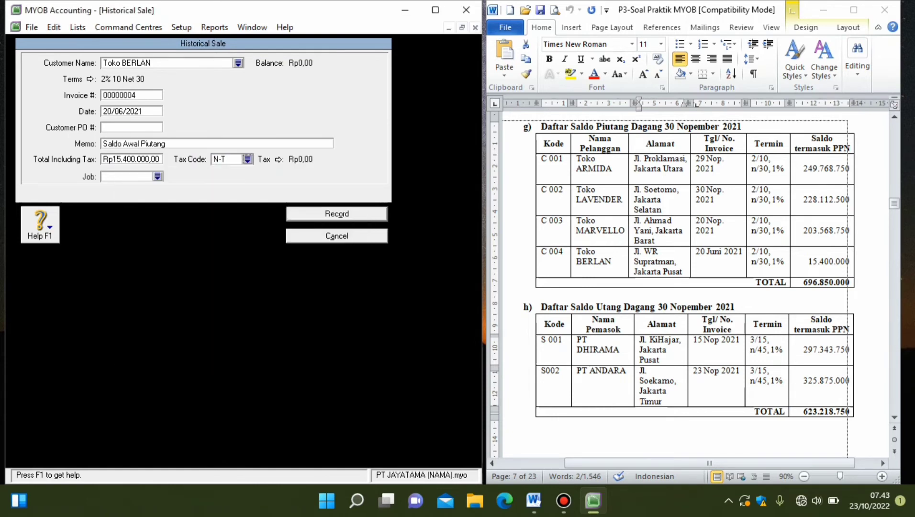
{"action": "key", "text": "Return"}
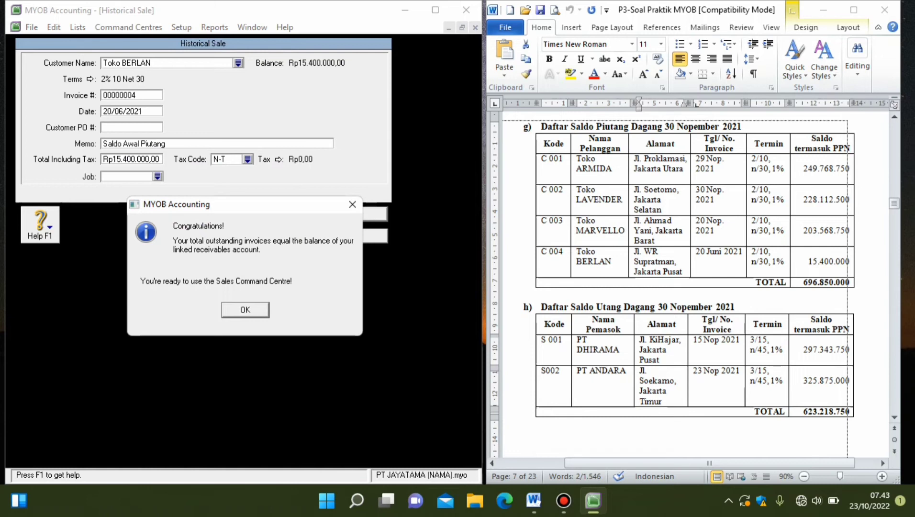
{"action": "key", "text": "Return"}
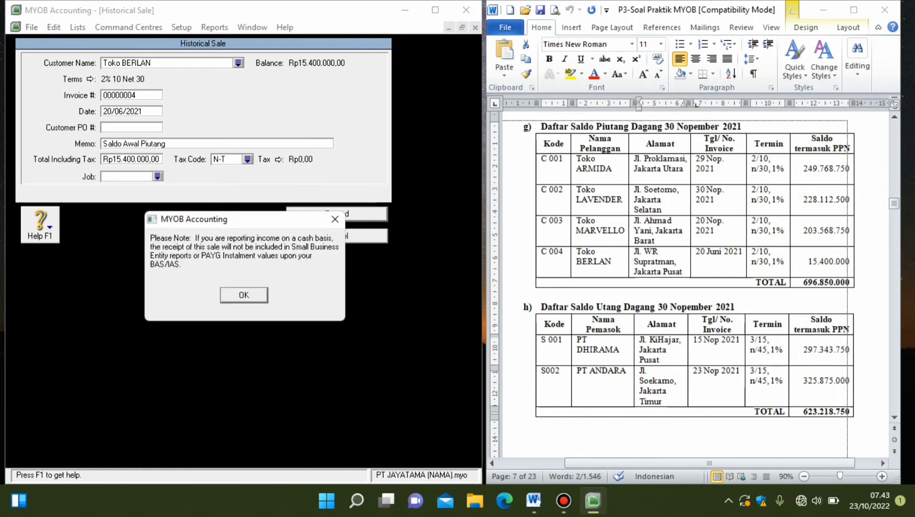
{"action": "key", "text": "Return"}
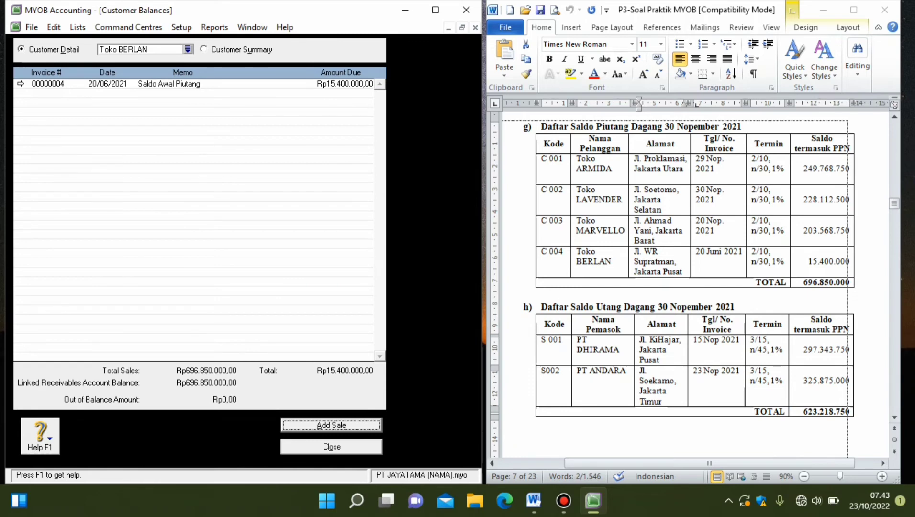
- Check the Acc Receivable amount in the account opening balances, and close both the account and customer balances
{"action": "left_click", "coordinate": [182, 28]}
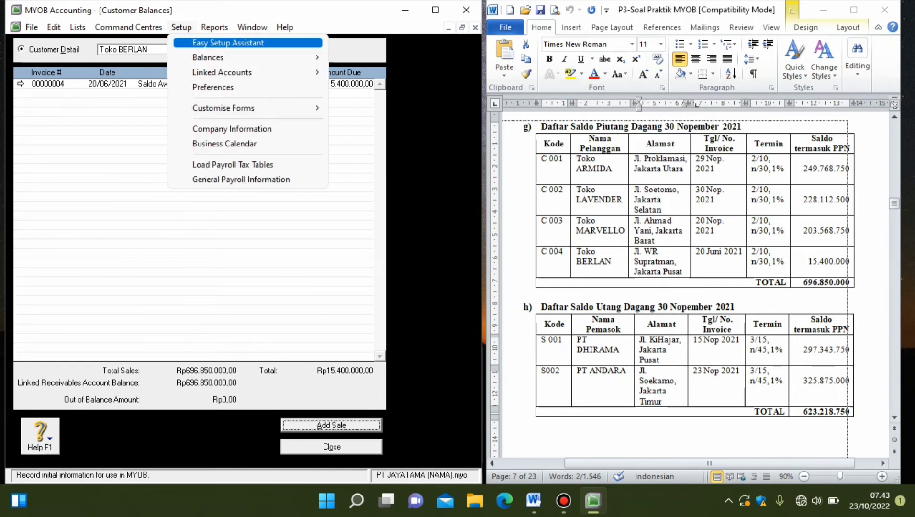
{"action": "mouse_move", "coordinate": [208, 58]}
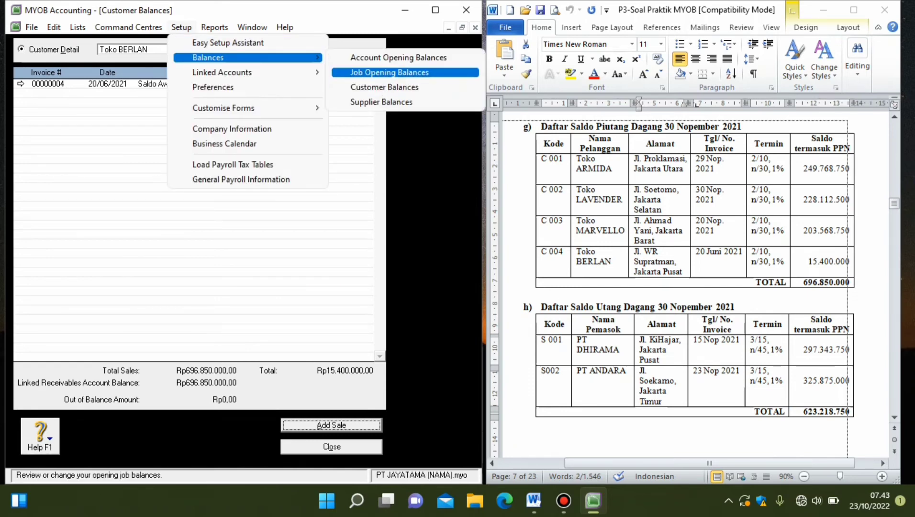
{"action": "left_click", "coordinate": [398, 58]}
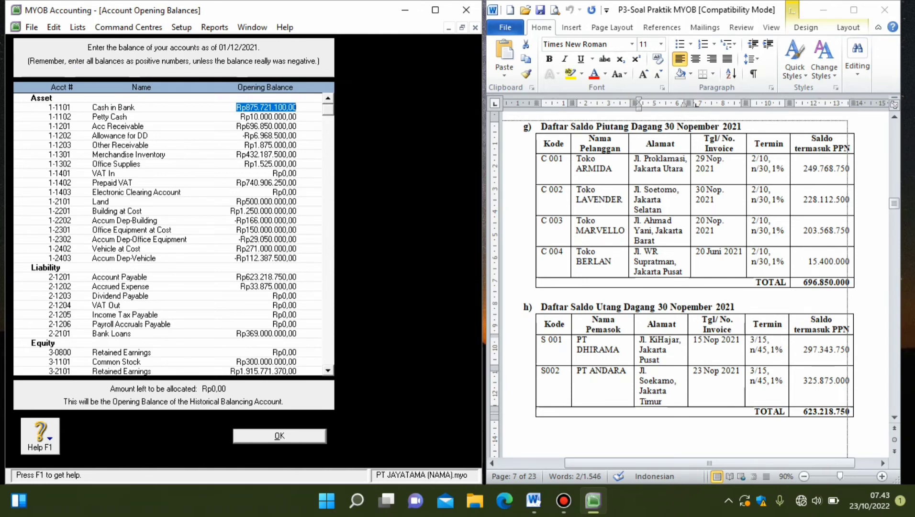
{"action": "left_click", "coordinate": [267, 127]}
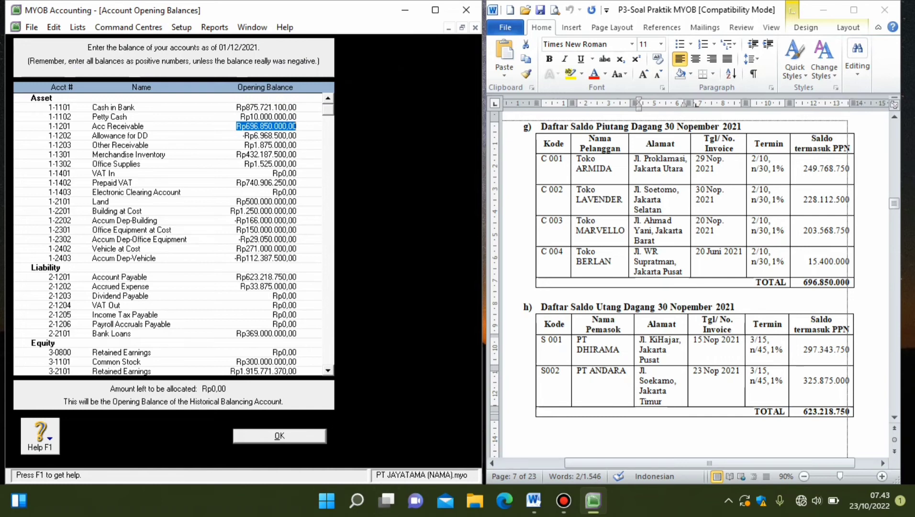
{"action": "key", "text": "Return"}
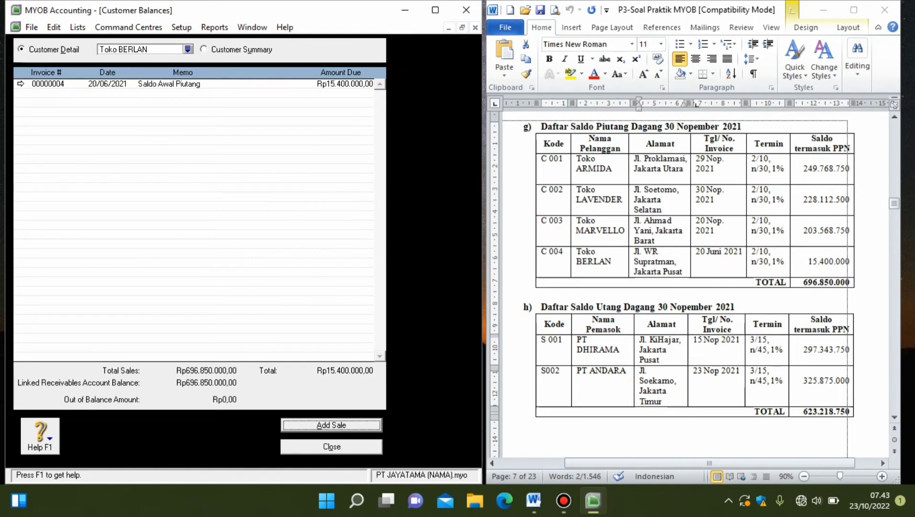
{"action": "key", "text": "Escape"}
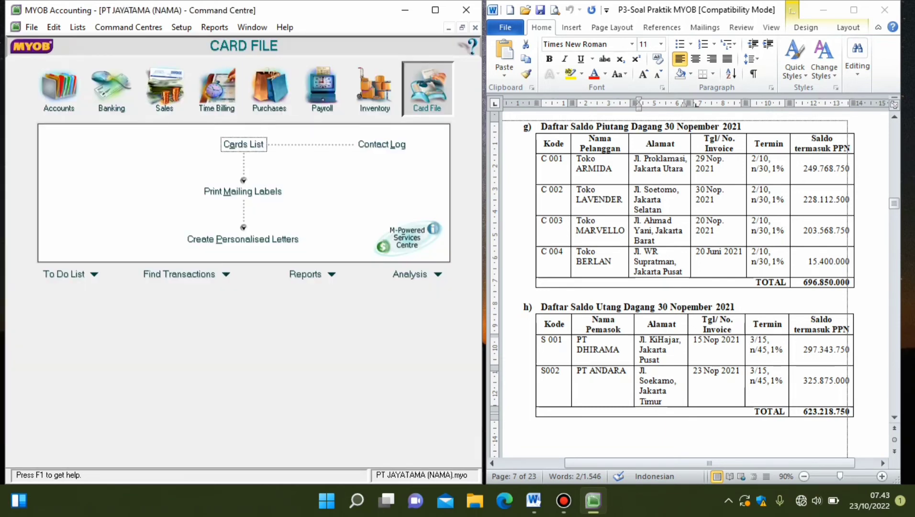
- Open the supplier balances for PT DHIRAMA and start a historical purchase for it
{"action": "scroll", "coordinate": [673, 285], "scroll_direction": "down", "scroll_amount": 3}
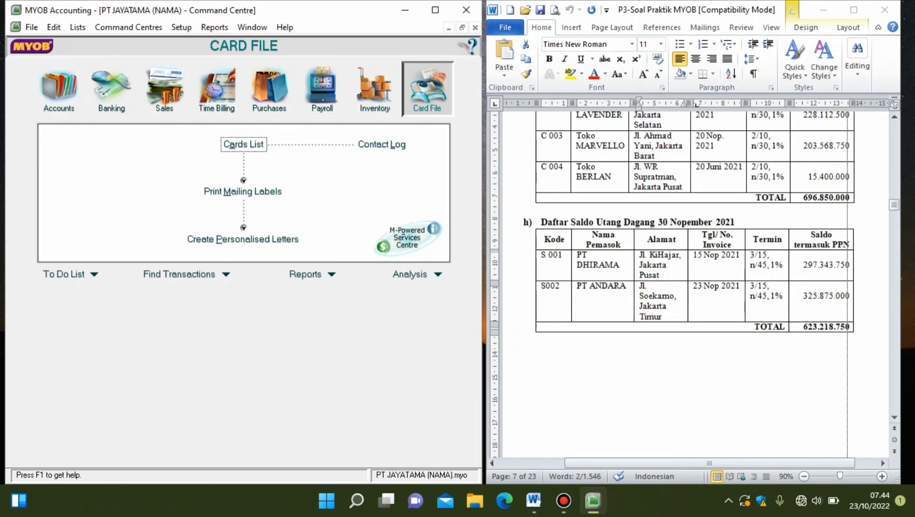
{"action": "left_click", "coordinate": [181, 27]}
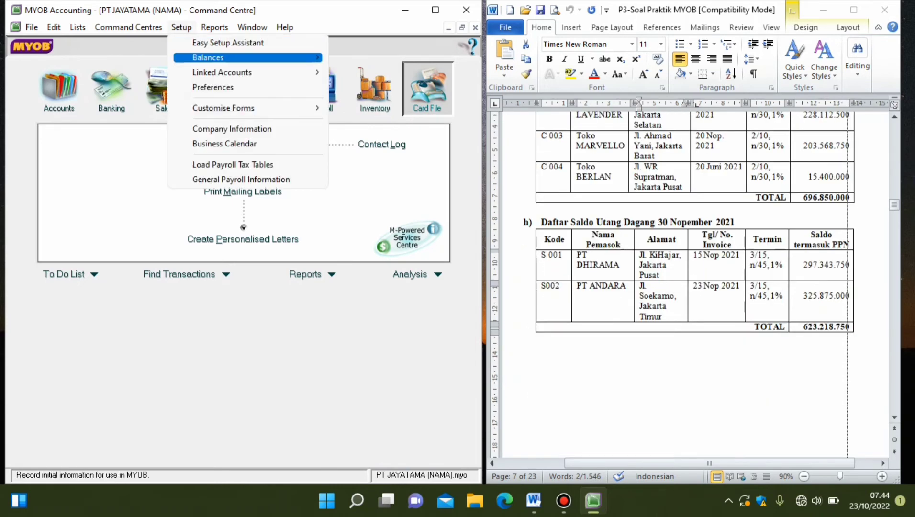
{"action": "mouse_move", "coordinate": [209, 58]}
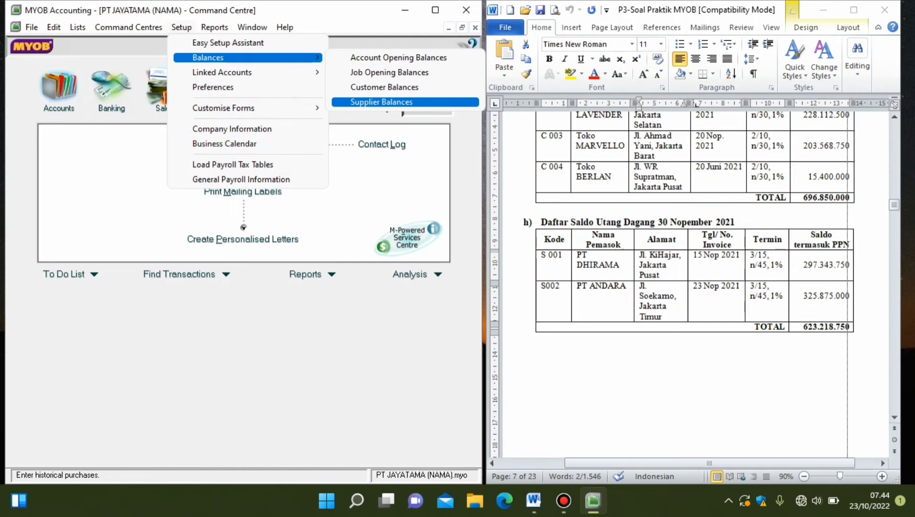
{"action": "left_click", "coordinate": [381, 102]}
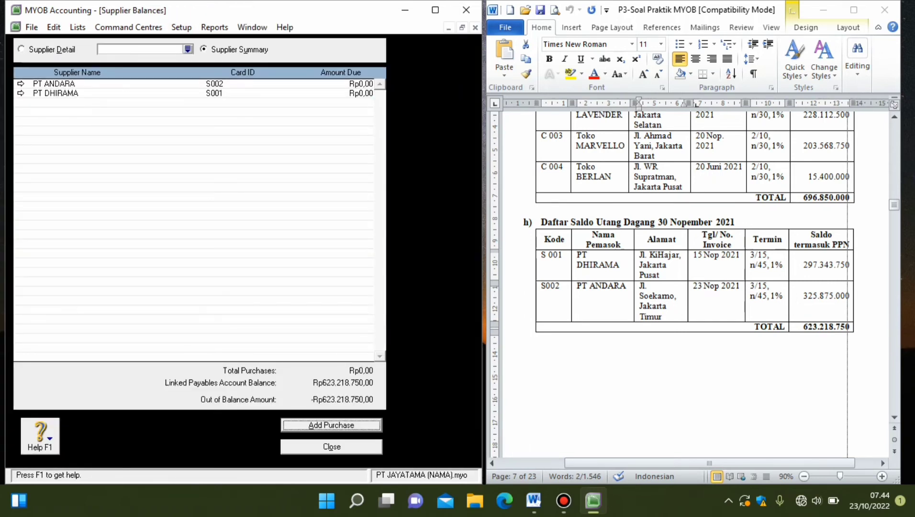
{"action": "left_click", "coordinate": [21, 93]}
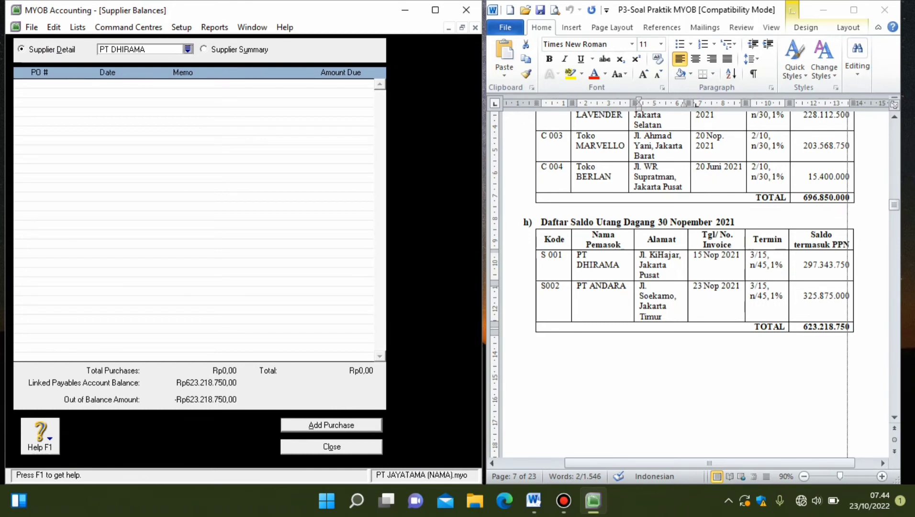
{"action": "key", "text": "alt+a"}
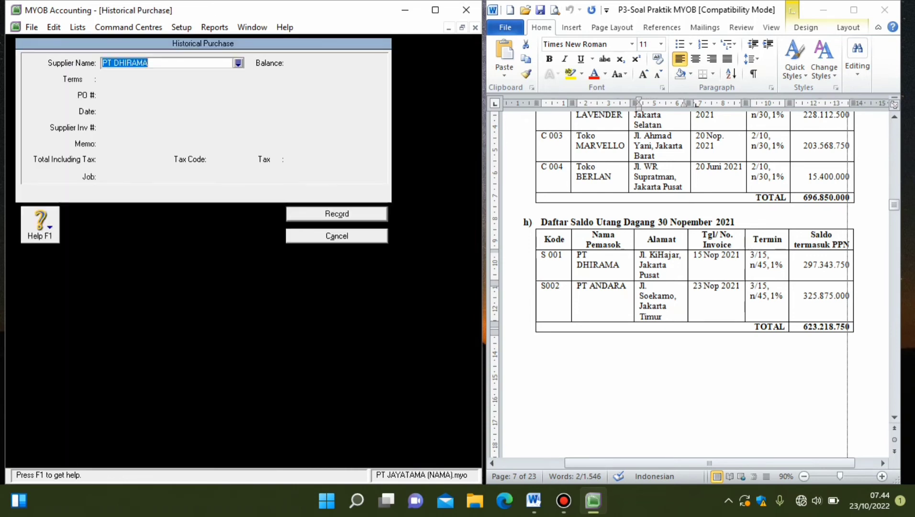
- Set the date of PT DHIRAMA's historical purchase to 15/10/2022
{"action": "key", "text": "Tab"}
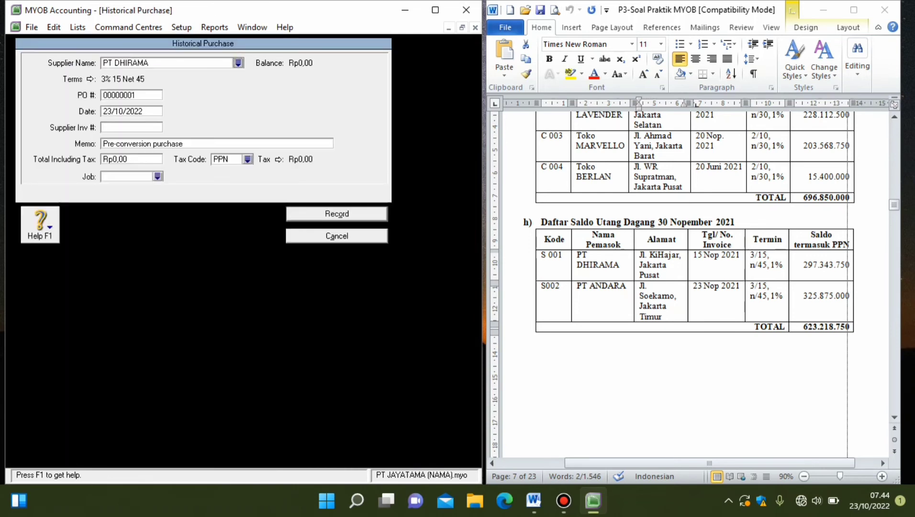
{"action": "key", "text": "Tab"}
{"action": "key", "text": "Home"}
{"action": "key", "text": "Delete"}
{"action": "key", "text": "Delete"}
{"action": "type", "text": "15"}
{"action": "key", "text": "Tab"}
{"action": "key", "text": "Tab"}
- Enter the memo "Saldo Awal Utang" and a tax-inclusive total of 297343750 for PT DHIRAMA's historical purchase
{"action": "type", "text": "Salkdo"}
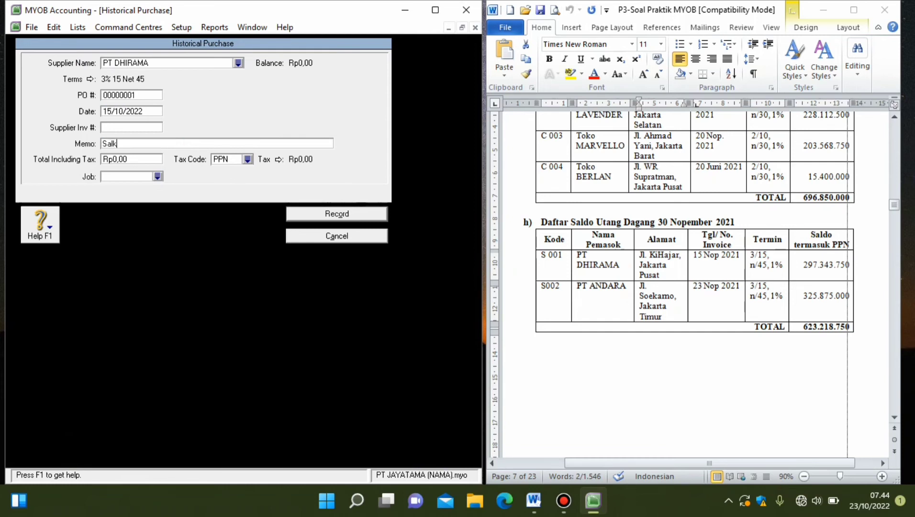
{"action": "key", "text": "BackSpace"}
{"action": "key", "text": "BackSpace"}
{"action": "key", "text": "BackSpace"}
{"action": "type", "text": "do Awal Utang"}
{"action": "key", "text": "Tab"}
{"action": "type", "text": "2"}
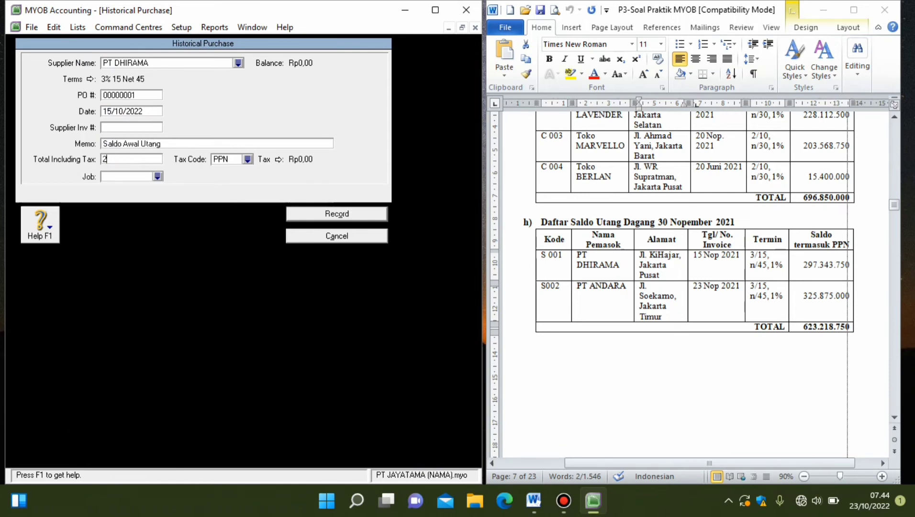
{"action": "type", "text": "97343750"}
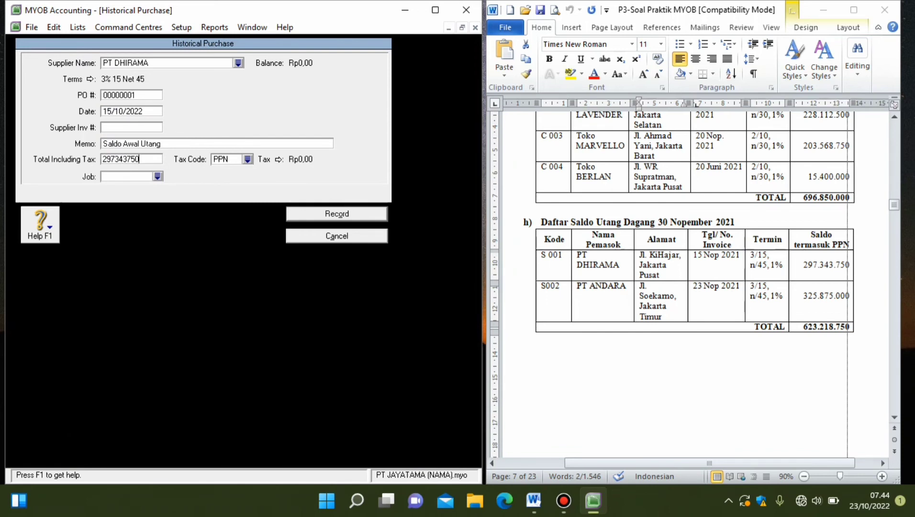
- Change the tax code of PT DHIRAMA's historical purchase to N-T and record the purchase
{"action": "left_click", "coordinate": [248, 159]}
{"action": "double_click", "coordinate": [189, 177]}
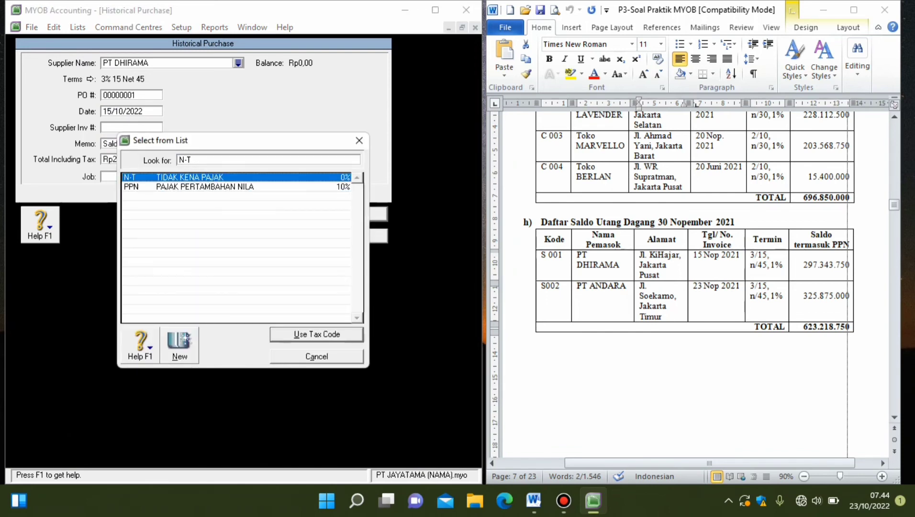
{"action": "left_click", "coordinate": [337, 214]}
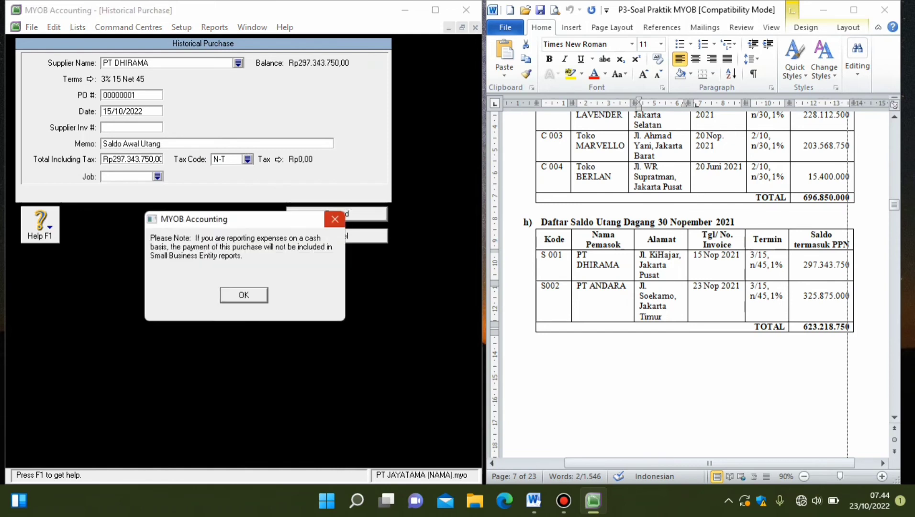
{"action": "left_click", "coordinate": [245, 295]}
{"action": "key", "text": "Return"}
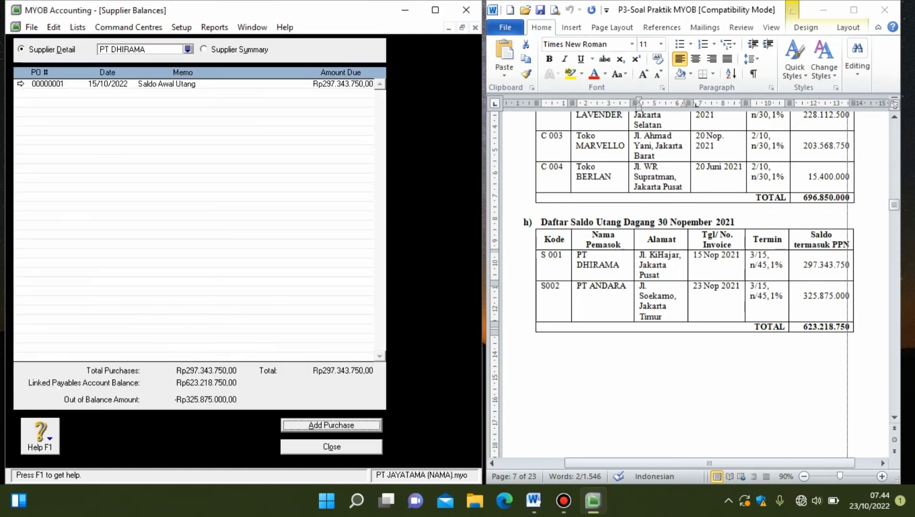
- Switch the supplier balances to PT ANDARA and start a historical purchase for it
{"action": "left_click", "coordinate": [188, 49]}
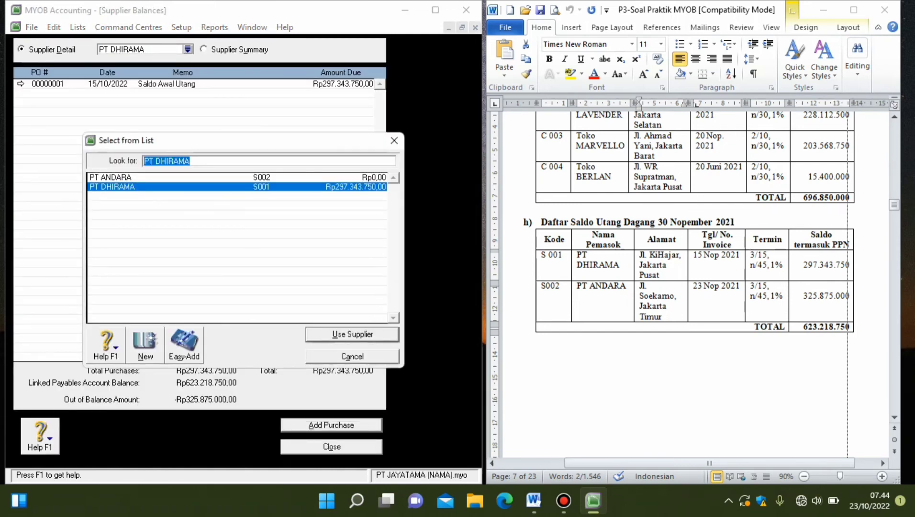
{"action": "double_click", "coordinate": [110, 177]}
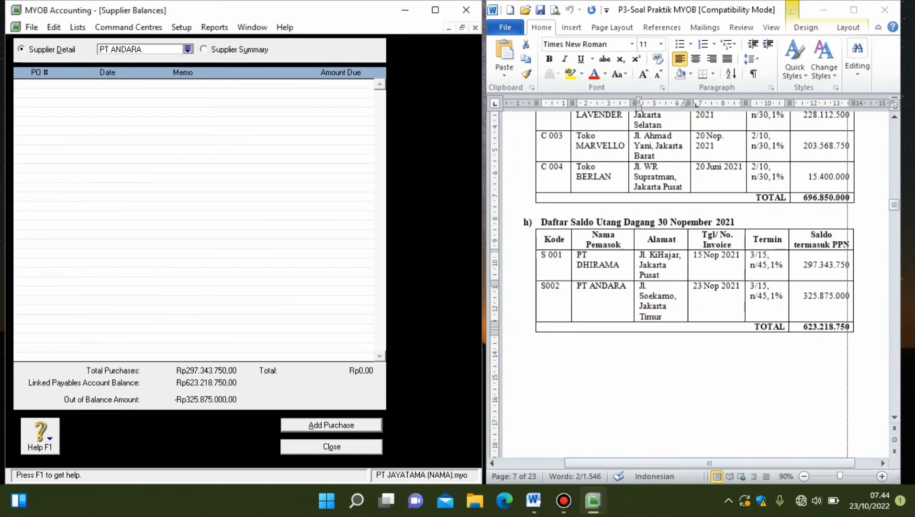
{"action": "key", "text": "alt+a"}
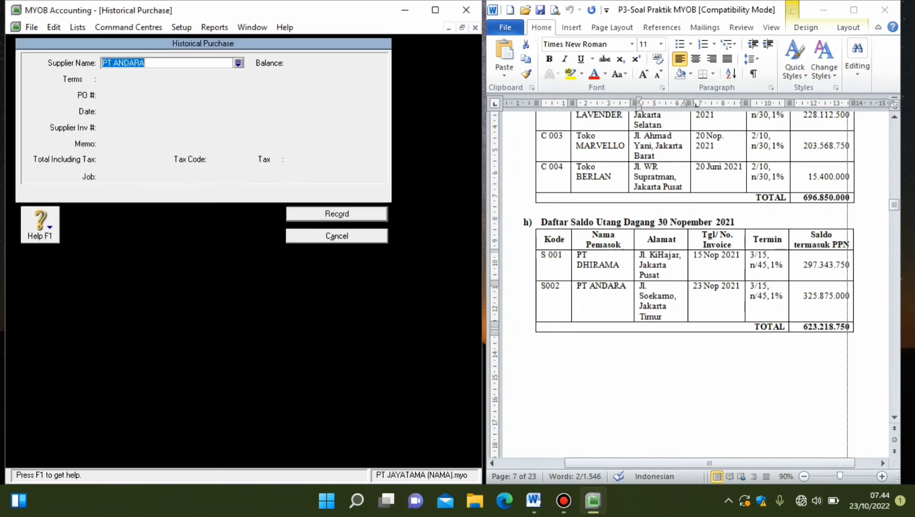
- Confirm PT ANDARA as the supplier and set the historical purchase's date to 23/11/2021
{"action": "key", "text": "Tab"}
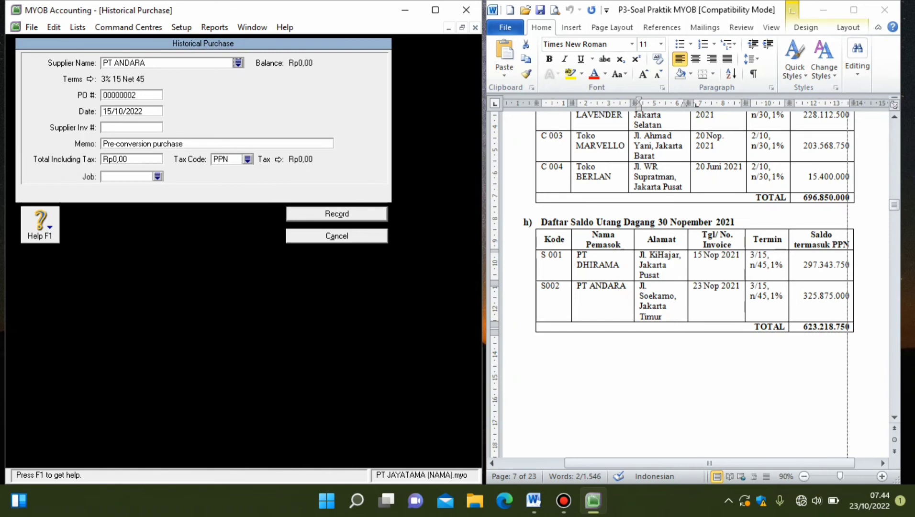
{"action": "left_click", "coordinate": [110, 111]}
{"action": "left_click", "coordinate": [111, 111]}
{"action": "key", "text": "BackSpace"}
{"action": "key", "text": "BackSpace"}
{"action": "type", "text": "23"}
{"action": "key", "text": "BackSpace"}
{"action": "type", "text": "1"}
{"action": "left_click", "coordinate": [142, 111]}
{"action": "key", "text": "BackSpace"}
{"action": "type", "text": "1"}
{"action": "key", "text": "Tab"}
{"action": "key", "text": "Tab"}
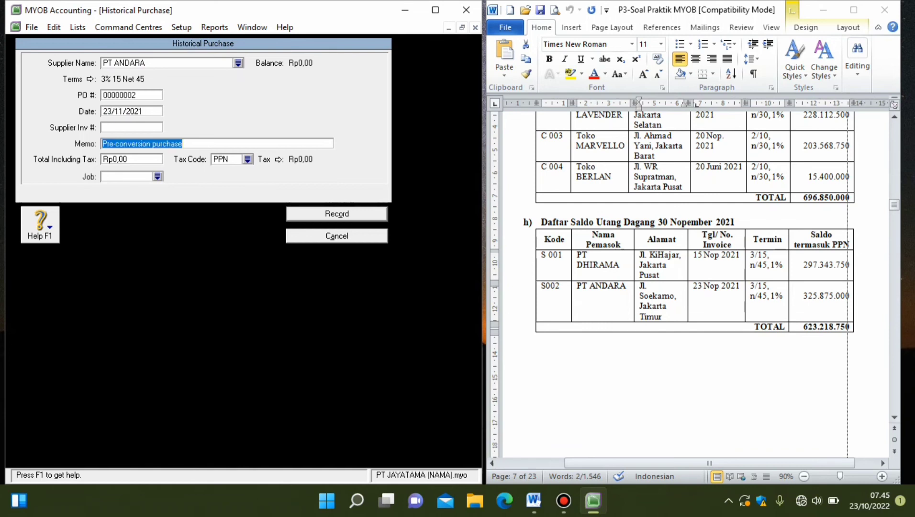
- Enter the memo "Saldo Awal Utang" and a tax-inclusive total of 325.875.000 for PT ANDARA's historical purchase
{"action": "type", "text": "Saldo A"}
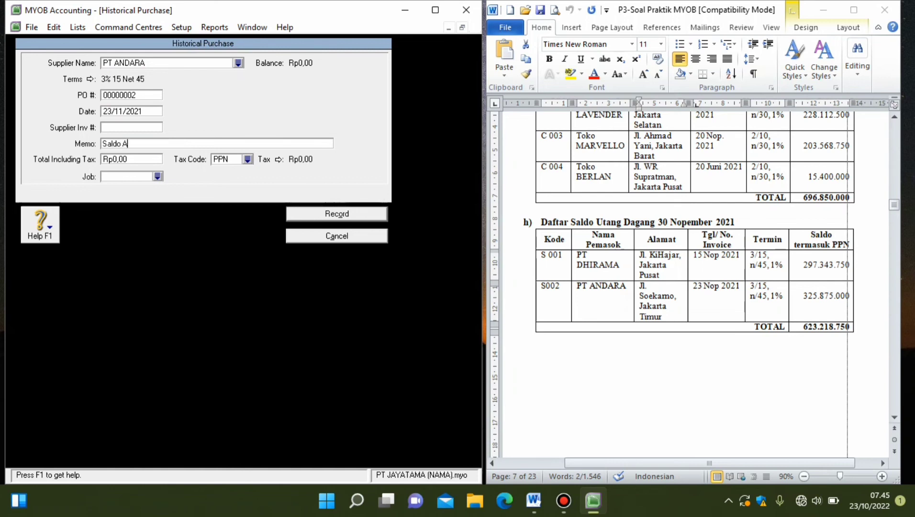
{"action": "type", "text": "wal Utang"}
{"action": "key", "text": "Tab"}
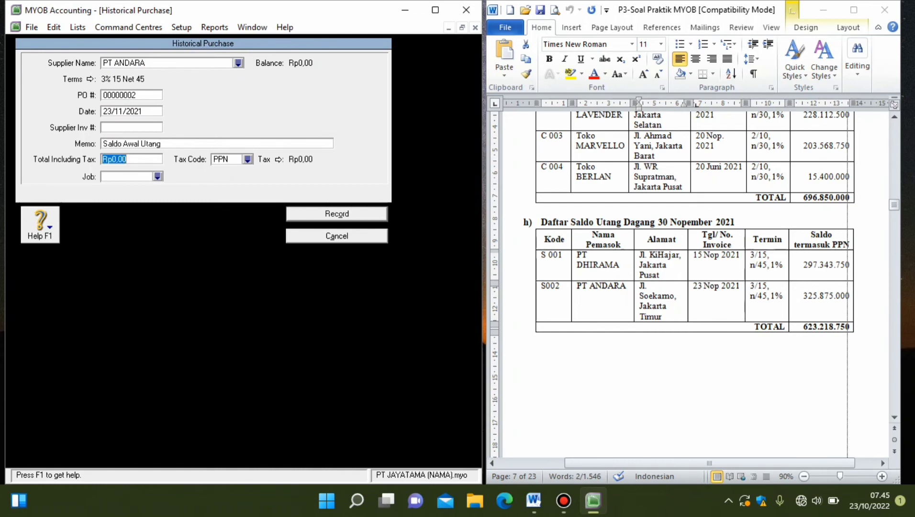
{"action": "type", "text": "325."}
{"action": "type", "text": "875."}
{"action": "type", "text": "000"}
{"action": "key", "text": "Tab"}
- Change the tax code of PT ANDARA's historical purchase to N-T and record the purchase
{"action": "key", "text": "Tab"}
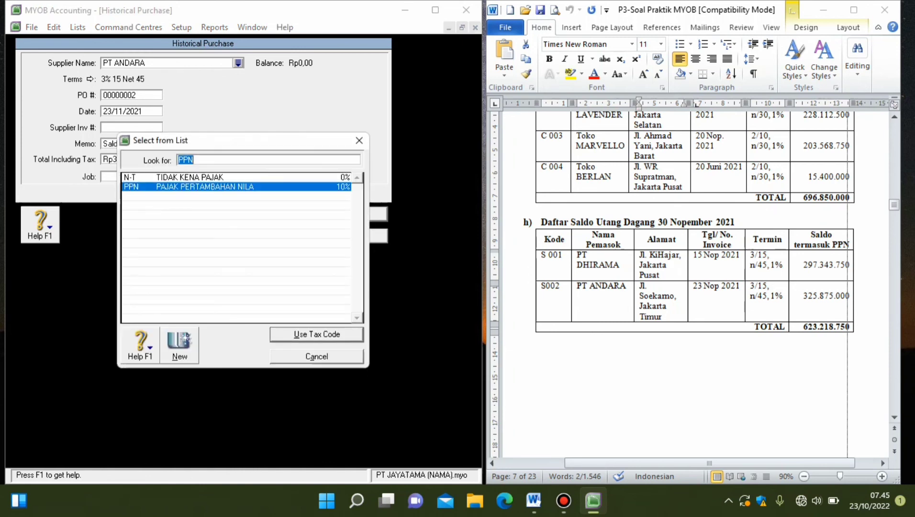
{"action": "double_click", "coordinate": [190, 177]}
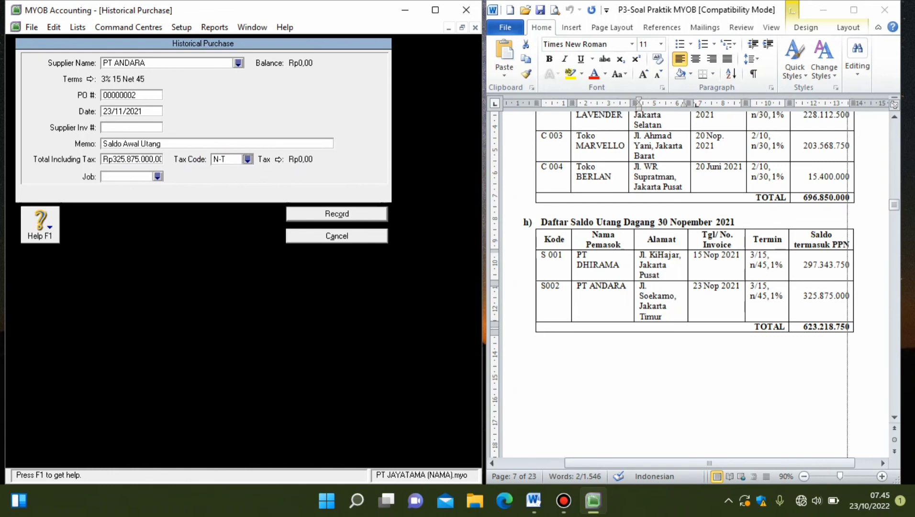
{"action": "key", "text": "Return"}
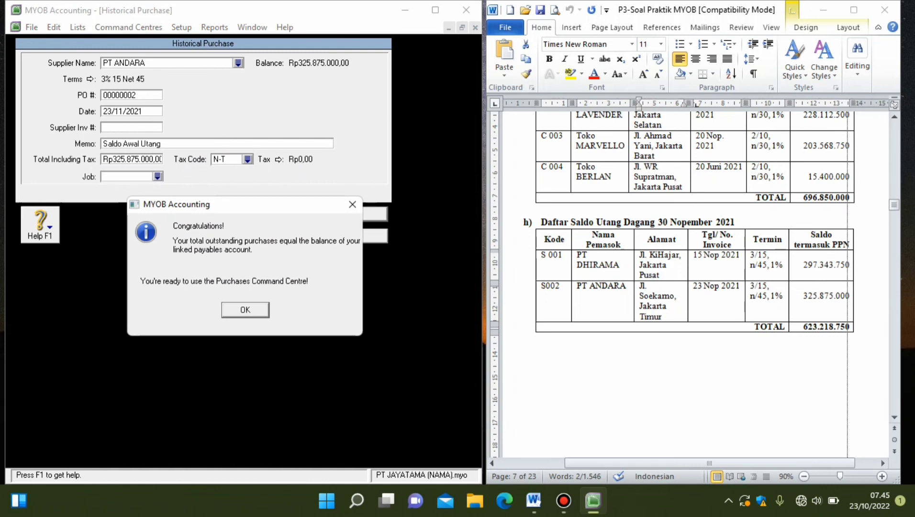
{"action": "key", "text": "Return"}
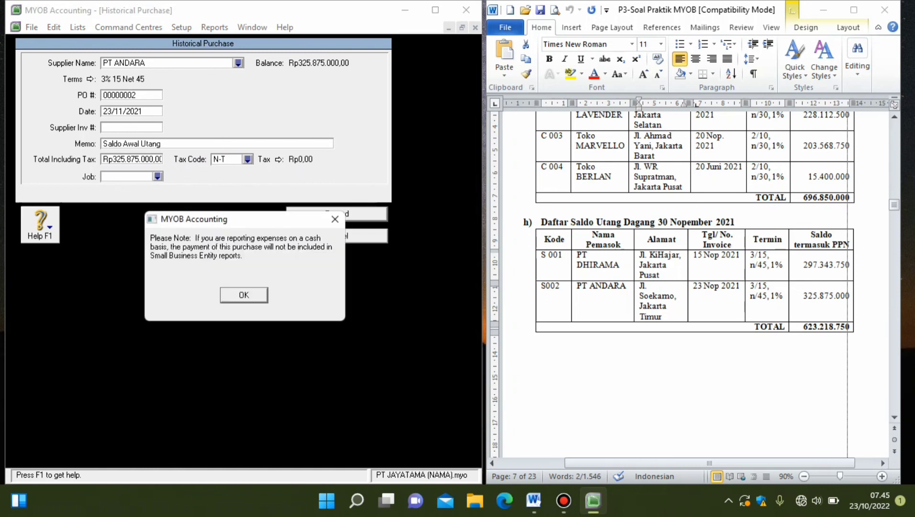
{"action": "key", "text": "Return"}
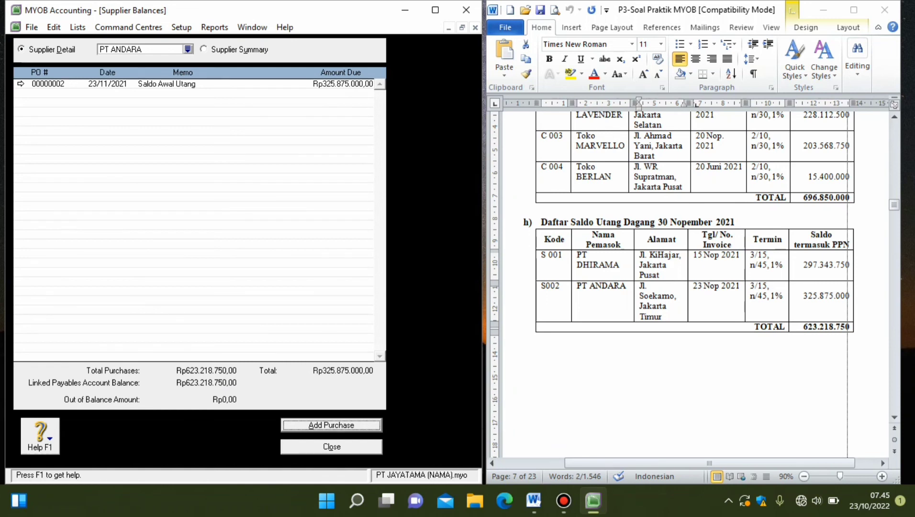
- Switch the supplier balances to PT DHIRAMA and open its recorded historical purchase for editing
{"action": "left_click", "coordinate": [188, 49]}
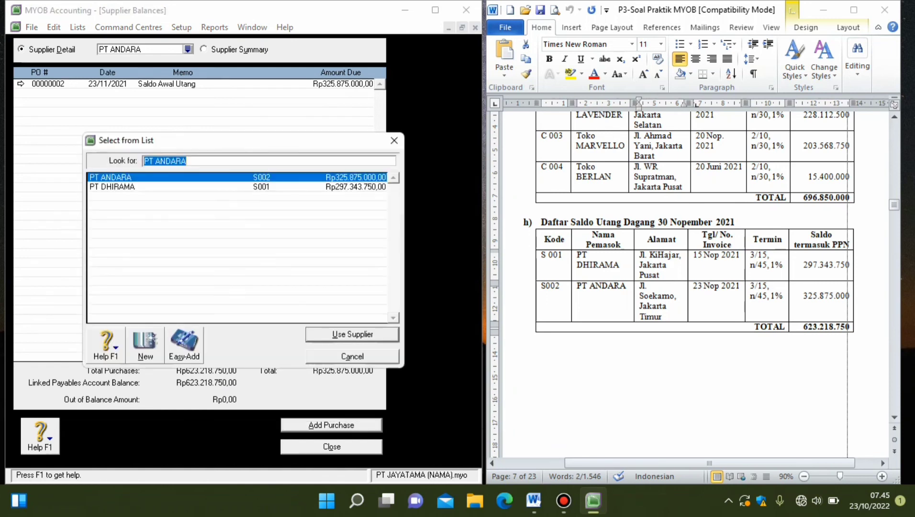
{"action": "key", "text": "Down"}
{"action": "key", "text": "Return"}
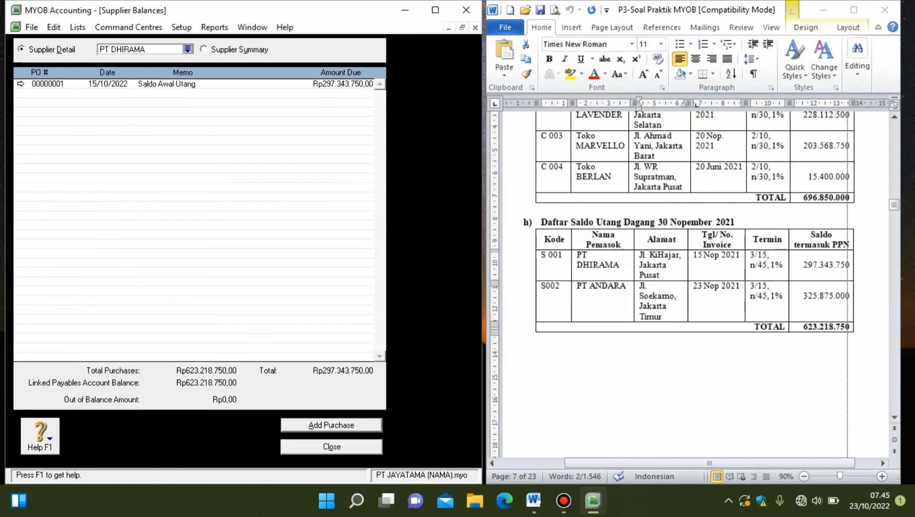
{"action": "left_click", "coordinate": [20, 84]}
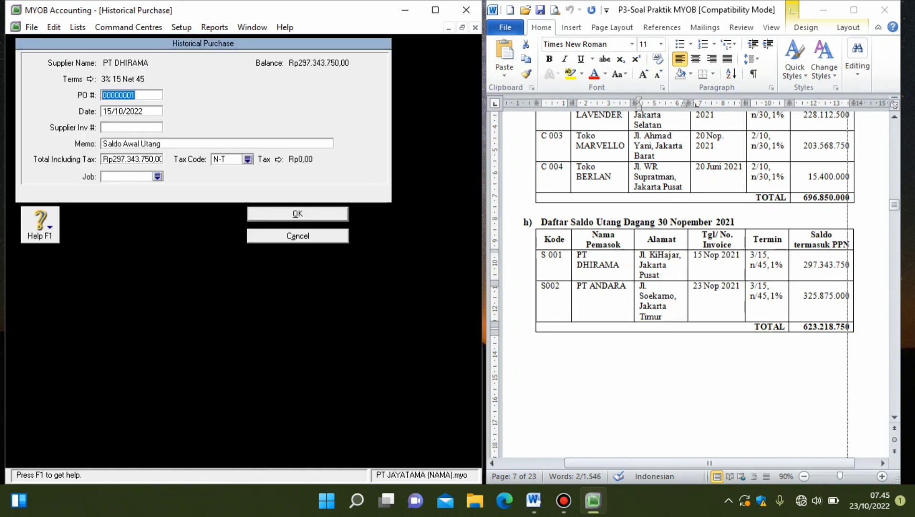
- Correct the date of PT DHIRAMA's historical purchase to 15/11/2021 and save the purchase
{"action": "key", "text": "Tab"}
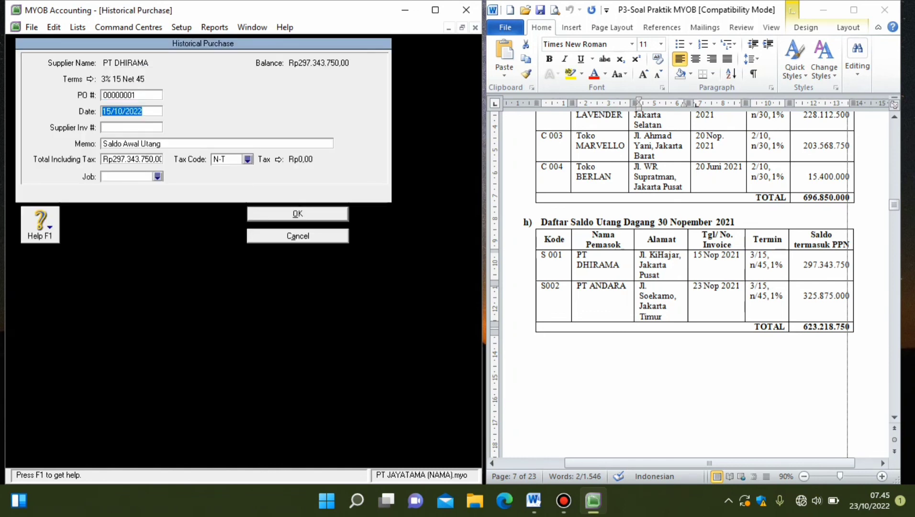
{"action": "left_click", "coordinate": [122, 111]}
{"action": "key", "text": "BackSpace"}
{"action": "type", "text": "1"}
{"action": "left_click", "coordinate": [142, 111]}
{"action": "key", "text": "BackSpace"}
{"action": "type", "text": "1"}
{"action": "key", "text": "Return"}
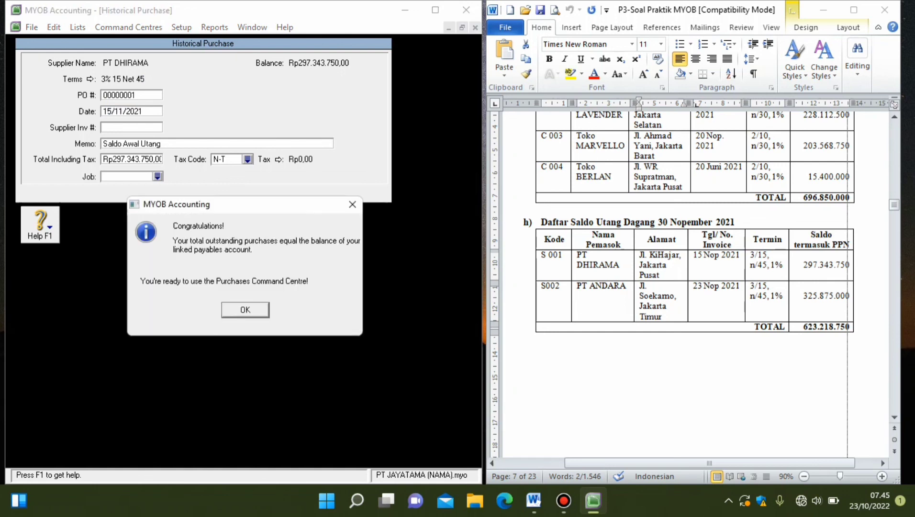
{"action": "key", "text": "Return"}
{"action": "key", "text": "Return"}
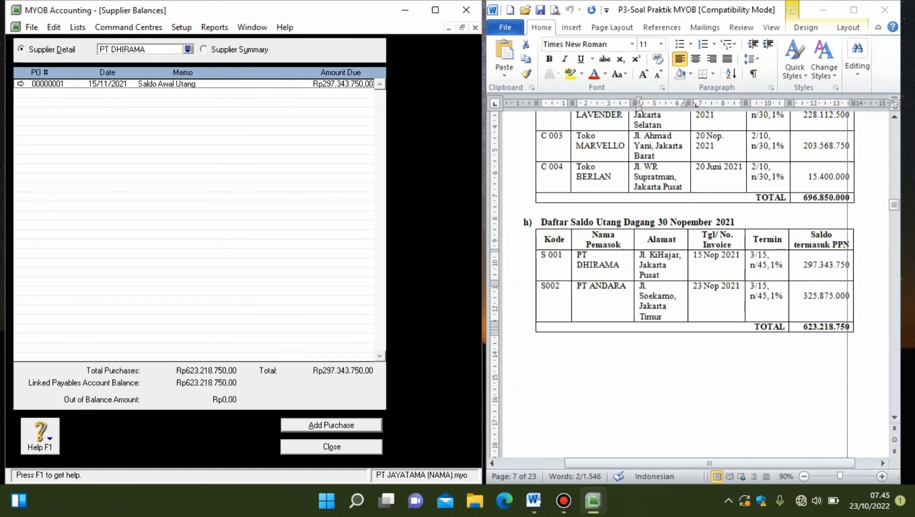
- Check PT ANDARA's entry in the supplier balances and close the supplier balances window
{"action": "left_click", "coordinate": [187, 49]}
{"action": "double_click", "coordinate": [125, 177]}
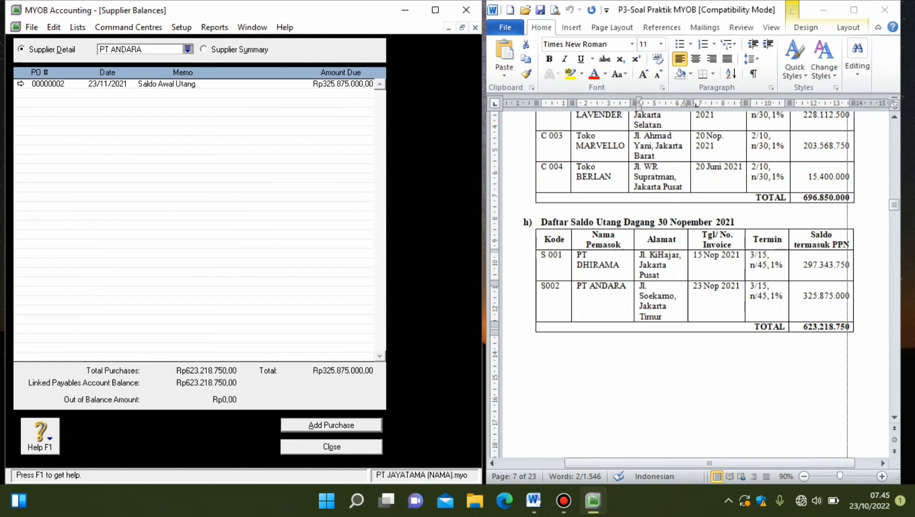
{"action": "key", "text": "Escape"}
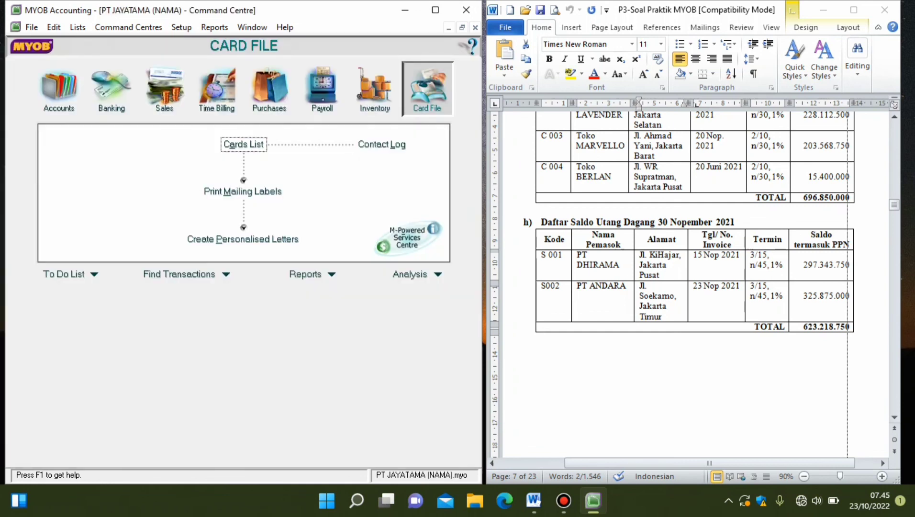